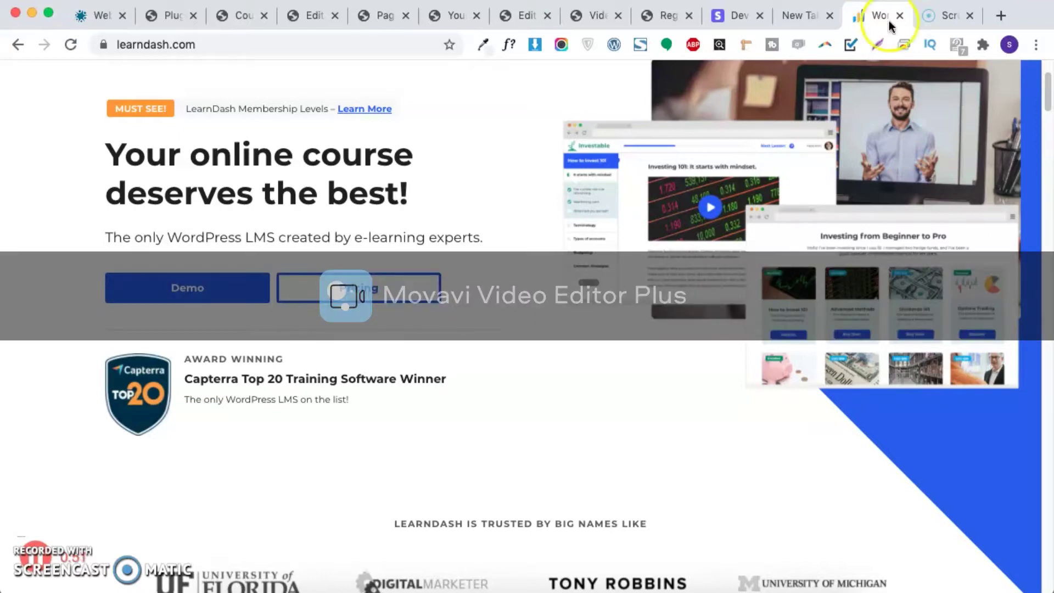
Step: Switch to the Installed Plugins list and scroll down to the LearnDash add-ons
{"action": "scroll", "coordinate": [694, 264], "scroll_direction": "down", "scroll_amount": 7}
{"action": "scroll", "coordinate": [685, 260], "scroll_direction": "down", "scroll_amount": 2}
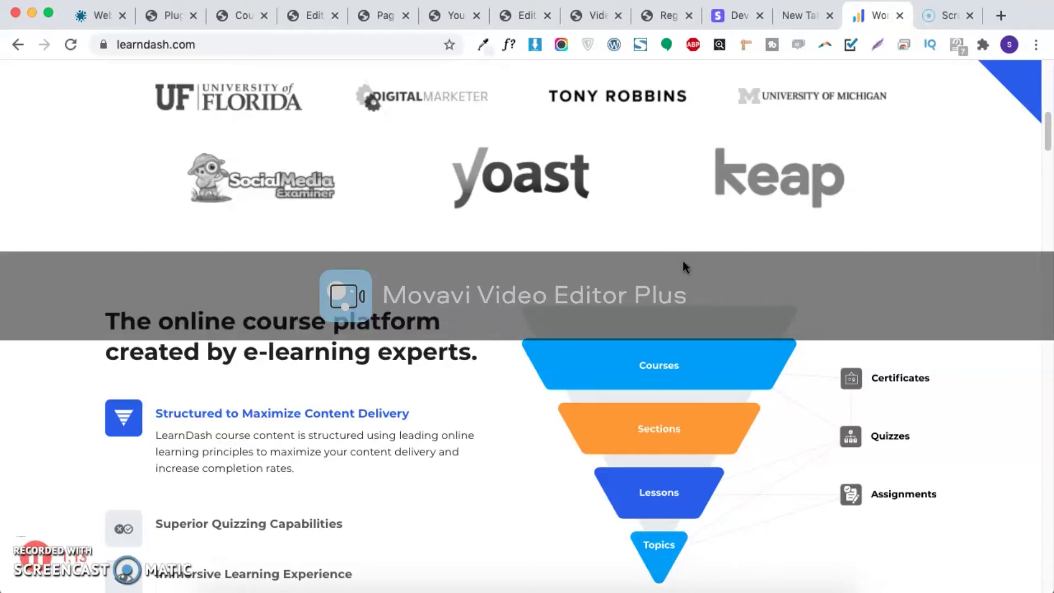
{"action": "scroll", "coordinate": [683, 279], "scroll_direction": "down", "scroll_amount": 10}
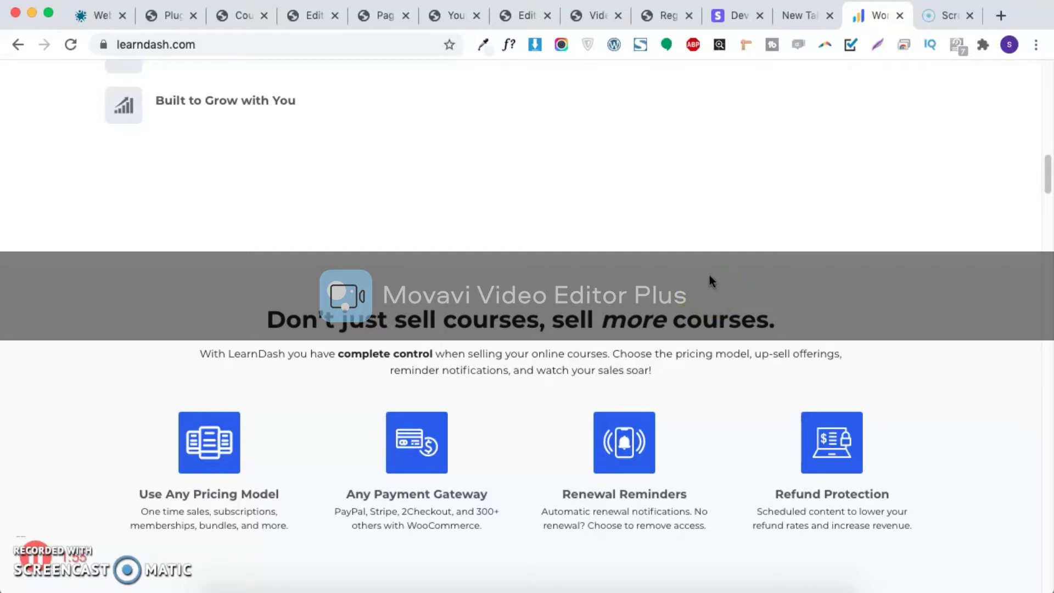
{"action": "scroll", "coordinate": [710, 274], "scroll_direction": "down", "scroll_amount": 10}
{"action": "scroll", "coordinate": [709, 275], "scroll_direction": "up", "scroll_amount": 20}
{"action": "left_click", "coordinate": [624, 250]}
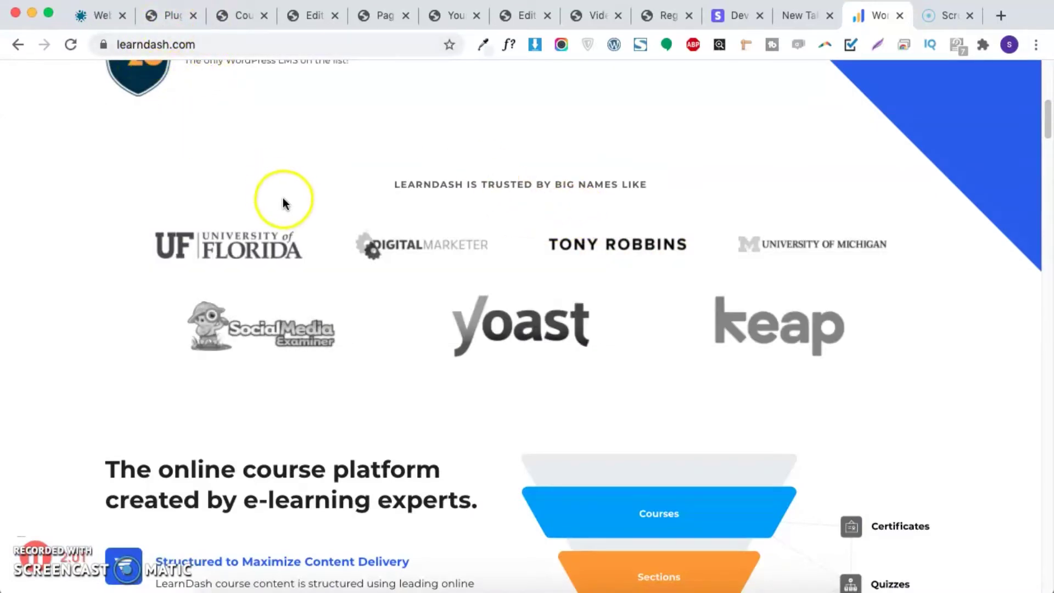
{"action": "scroll", "coordinate": [278, 189], "scroll_direction": "up", "scroll_amount": 5}
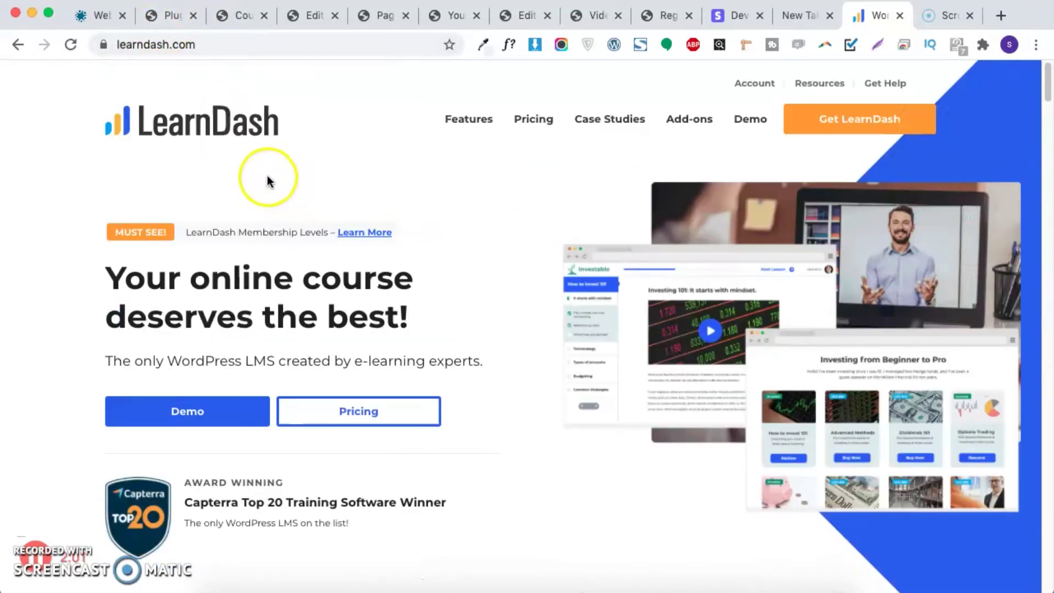
{"action": "left_click", "coordinate": [171, 22]}
{"action": "scroll", "coordinate": [186, 231], "scroll_direction": "up", "scroll_amount": 15}
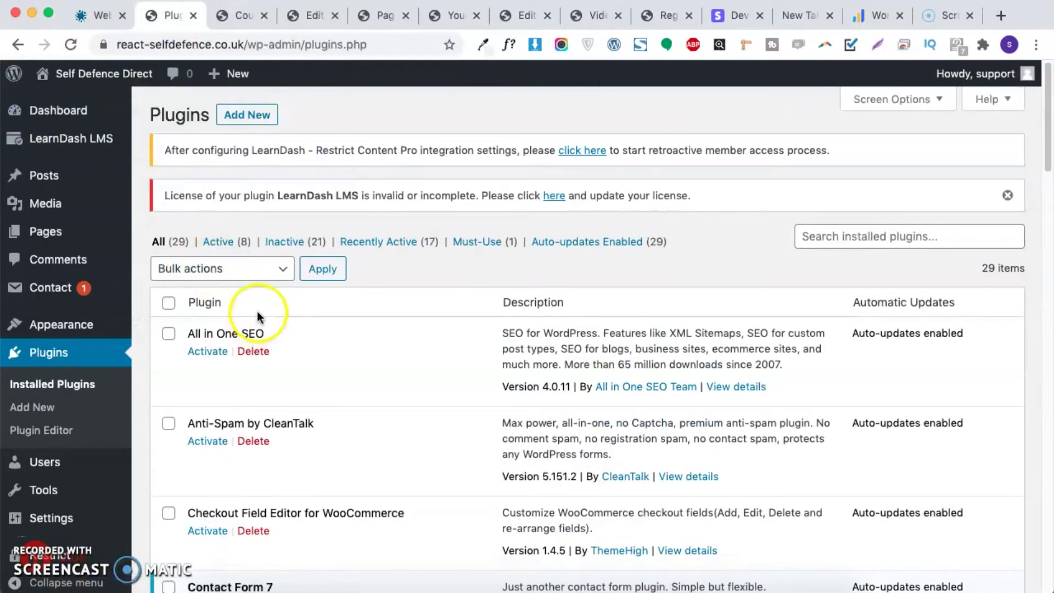
{"action": "scroll", "coordinate": [266, 306], "scroll_direction": "down", "scroll_amount": 5}
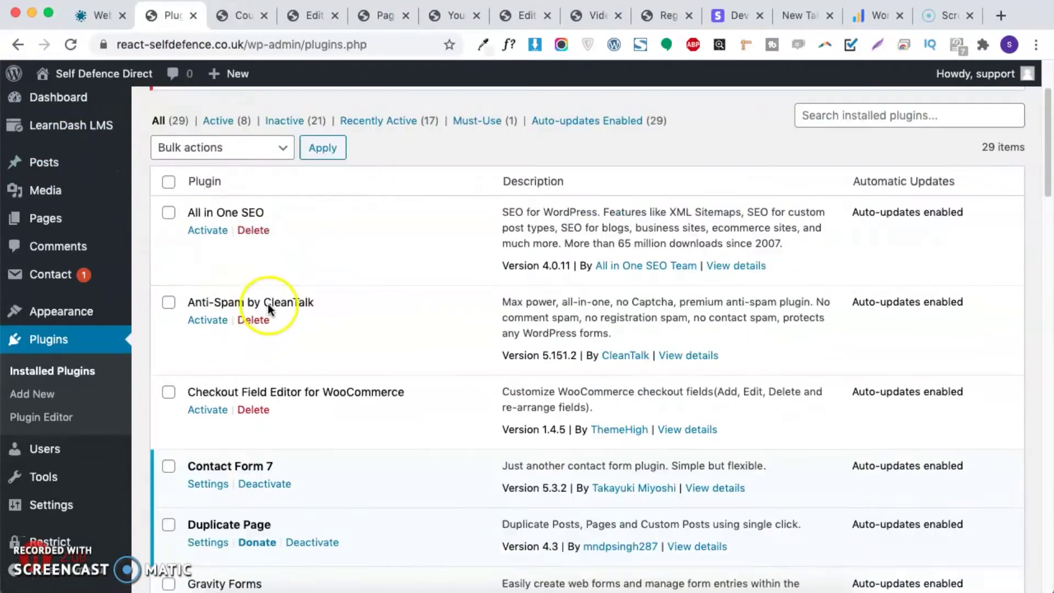
{"action": "scroll", "coordinate": [273, 297], "scroll_direction": "down", "scroll_amount": 12}
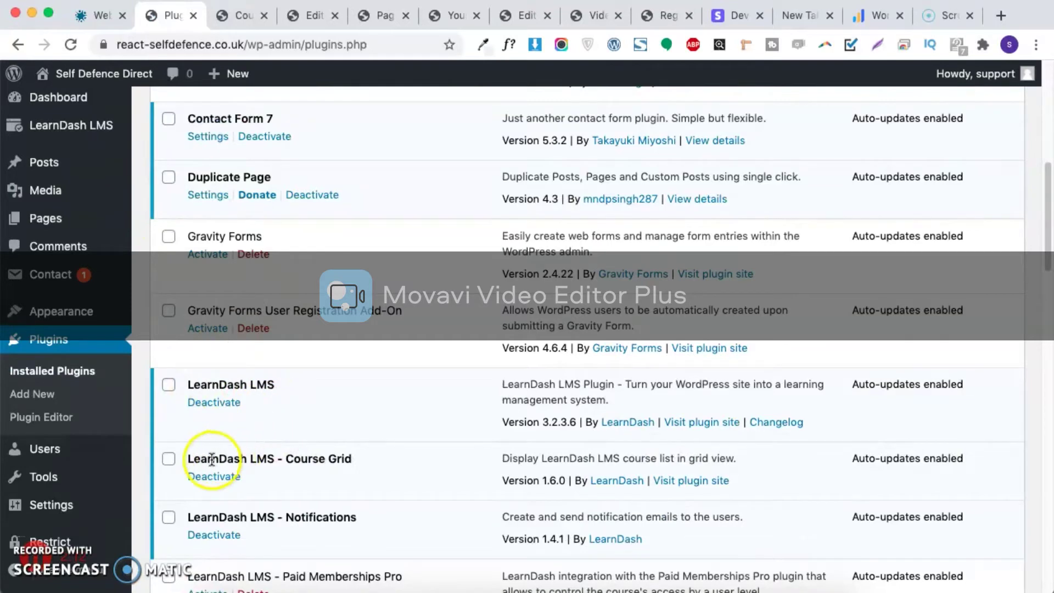
Step: Highlight the LearnDash Course Grid and Notifications plugin names
{"action": "left_click_drag", "start_coordinate": [212, 460], "coordinate": [370, 461]}
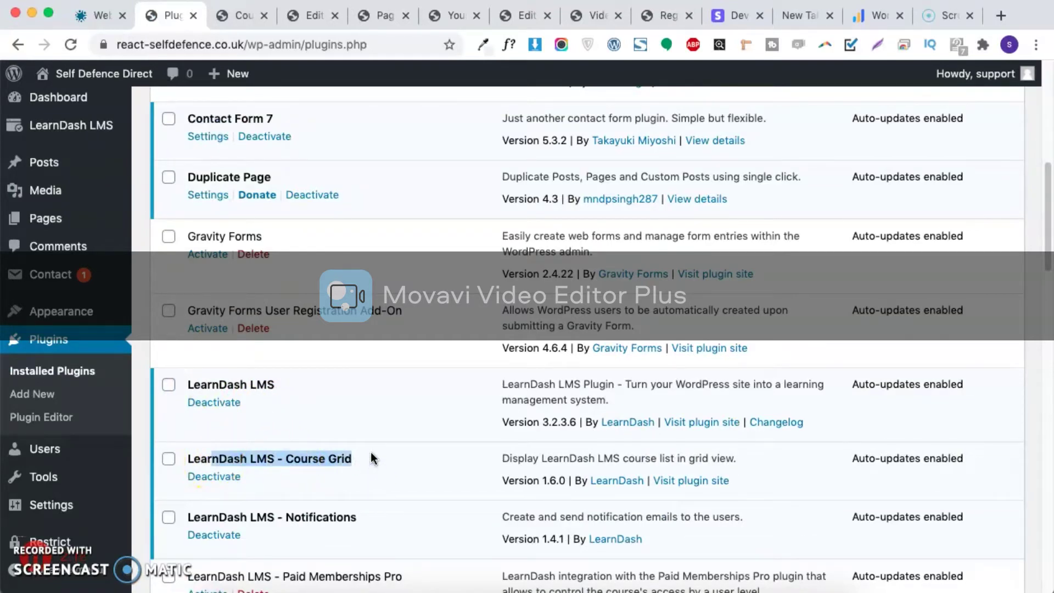
{"action": "left_click", "coordinate": [303, 459]}
{"action": "double_click", "coordinate": [301, 459]}
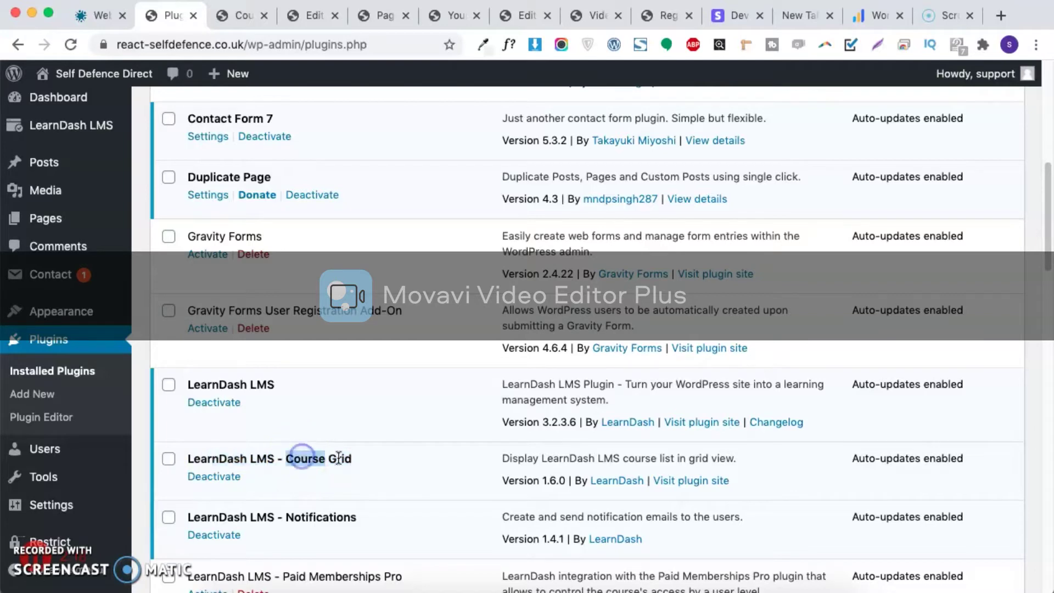
{"action": "scroll", "coordinate": [339, 457], "scroll_direction": "down", "scroll_amount": 2}
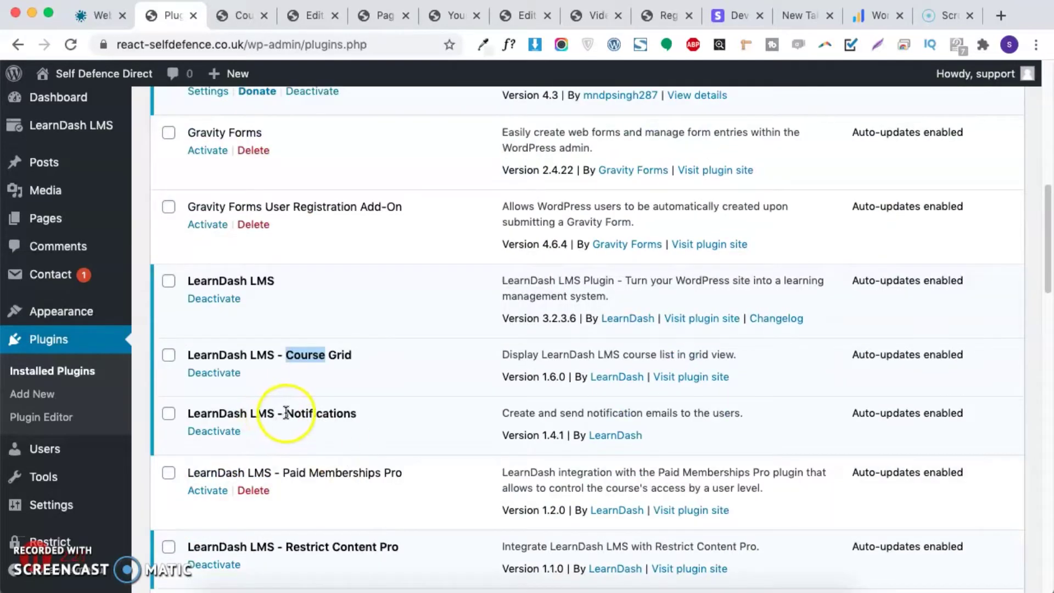
{"action": "left_click_drag", "start_coordinate": [193, 414], "coordinate": [350, 419]}
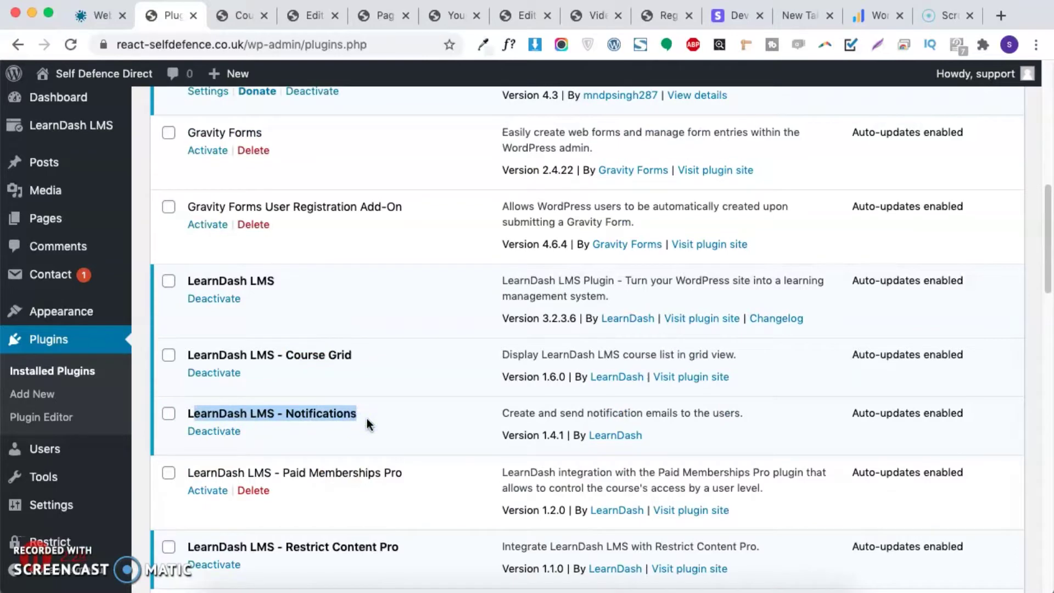
{"action": "left_click_drag", "start_coordinate": [367, 417], "coordinate": [188, 417]}
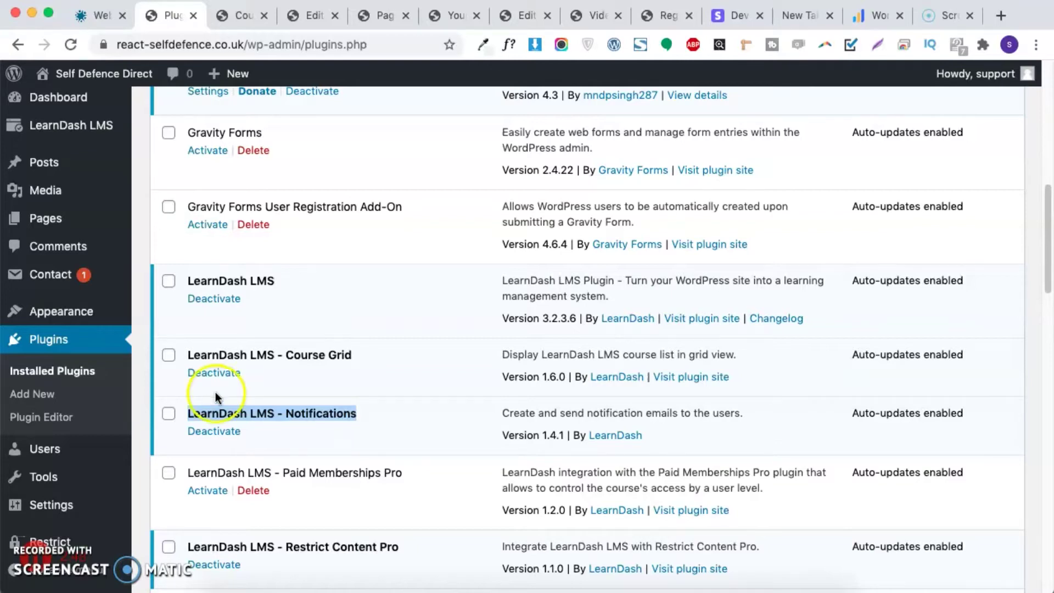
Step: Highlight the Restrict Content Pro integration plugin's name
{"action": "scroll", "coordinate": [223, 390], "scroll_direction": "down", "scroll_amount": 4}
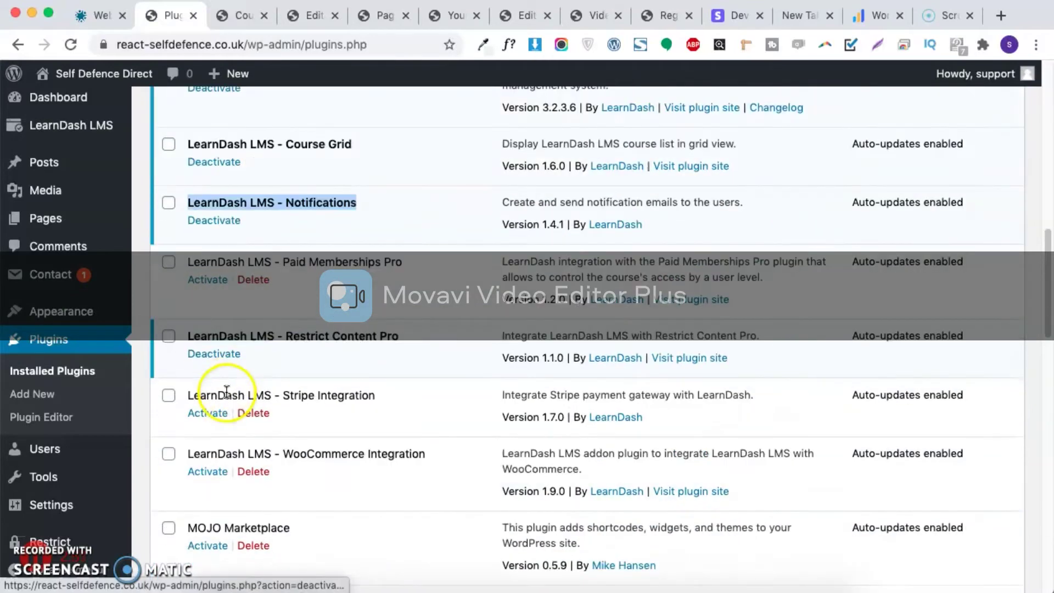
{"action": "left_click_drag", "start_coordinate": [188, 336], "coordinate": [404, 338]}
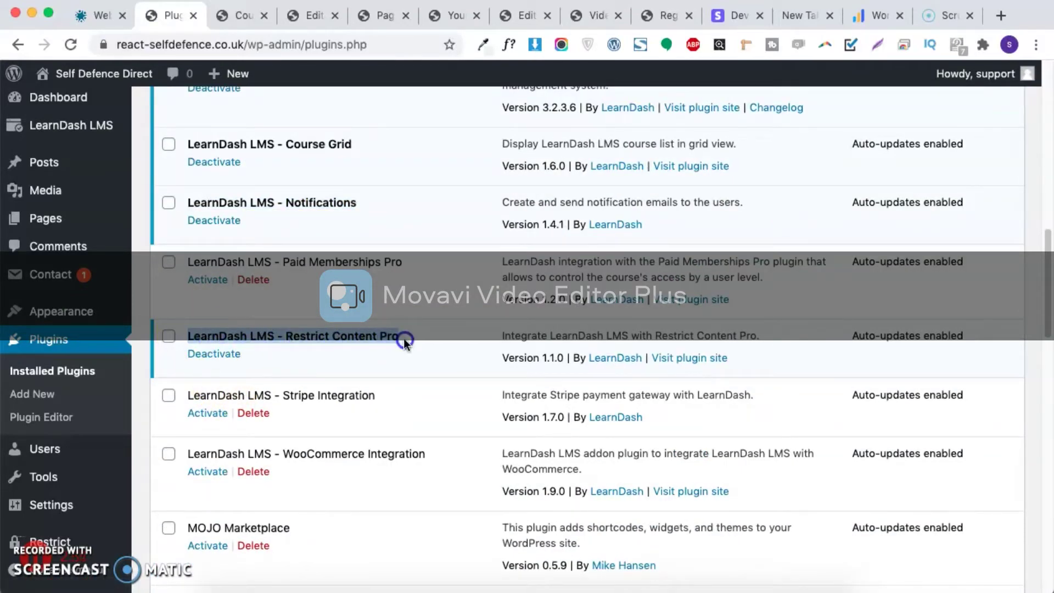
{"action": "scroll", "coordinate": [398, 342], "scroll_direction": "down", "scroll_amount": 8}
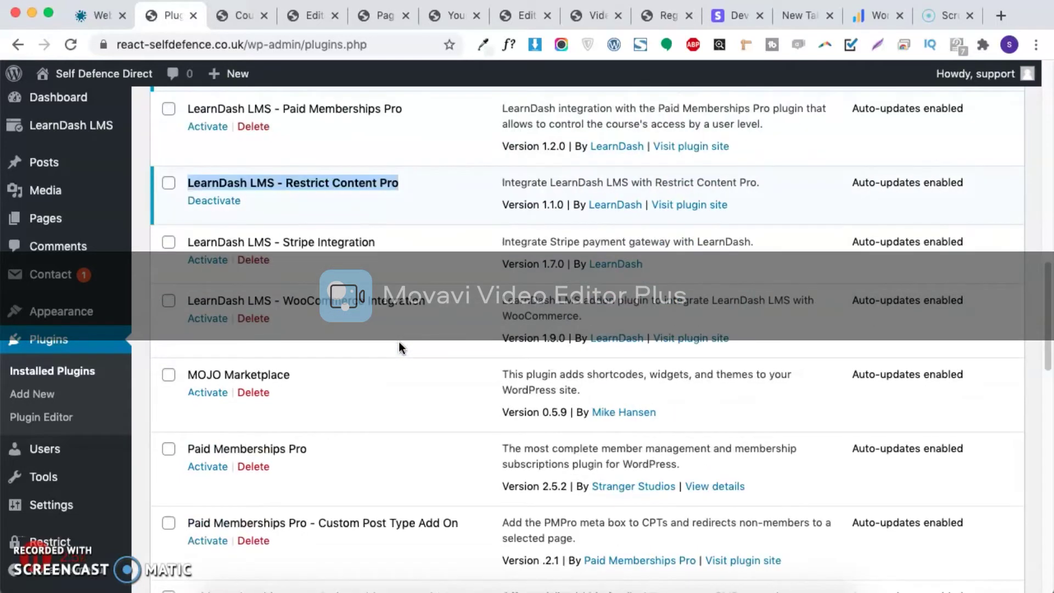
{"action": "scroll", "coordinate": [398, 341], "scroll_direction": "down", "scroll_amount": 3}
Step: Highlight the Restrict Content Pro - Drip Content add-on's name and review the plugin list
{"action": "left_click_drag", "start_coordinate": [187, 312], "coordinate": [302, 316]}
{"action": "left_click_drag", "start_coordinate": [188, 417], "coordinate": [388, 423]}
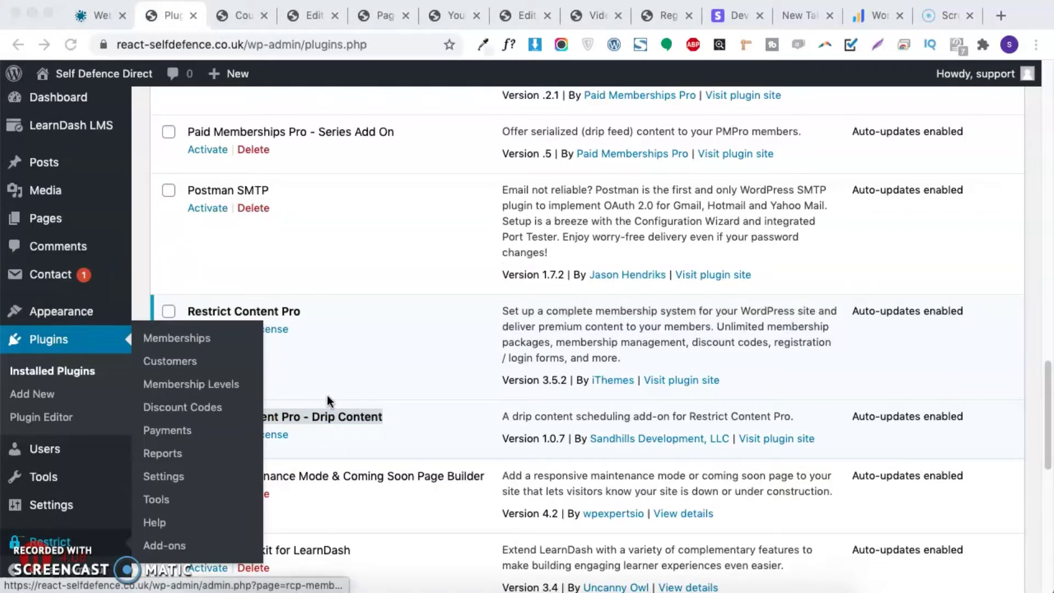
{"action": "left_click", "coordinate": [495, 391]}
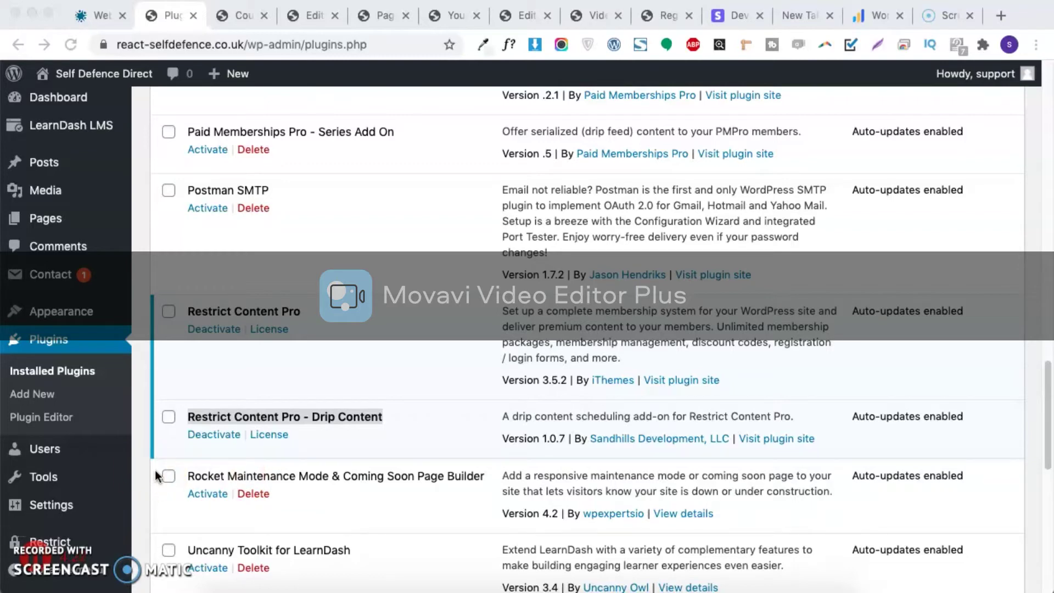
{"action": "left_click", "coordinate": [291, 415]}
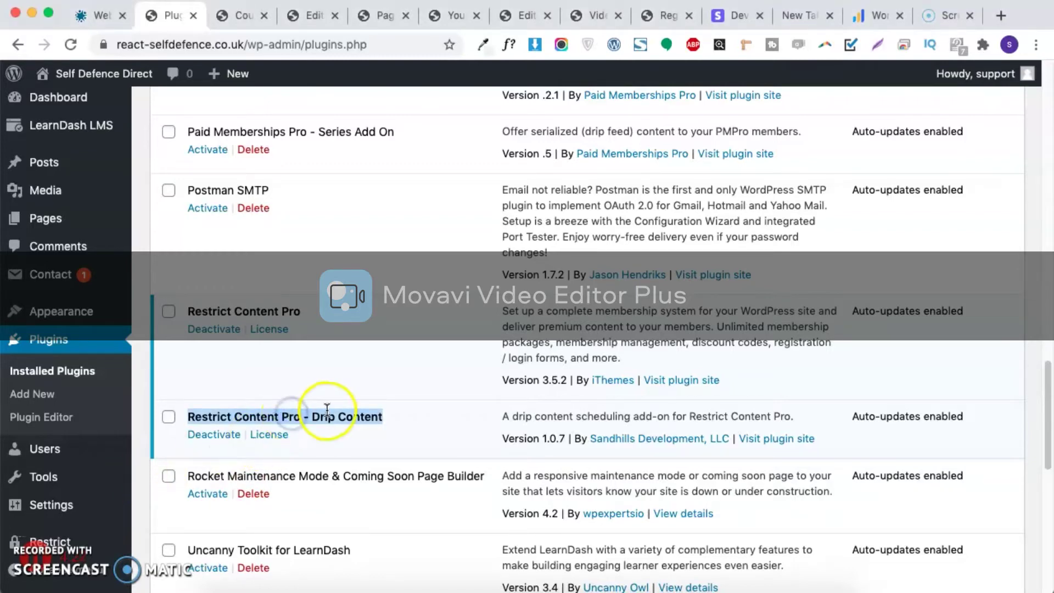
{"action": "scroll", "coordinate": [256, 470], "scroll_direction": "down", "scroll_amount": 3}
{"action": "scroll", "coordinate": [254, 472], "scroll_direction": "down", "scroll_amount": 10}
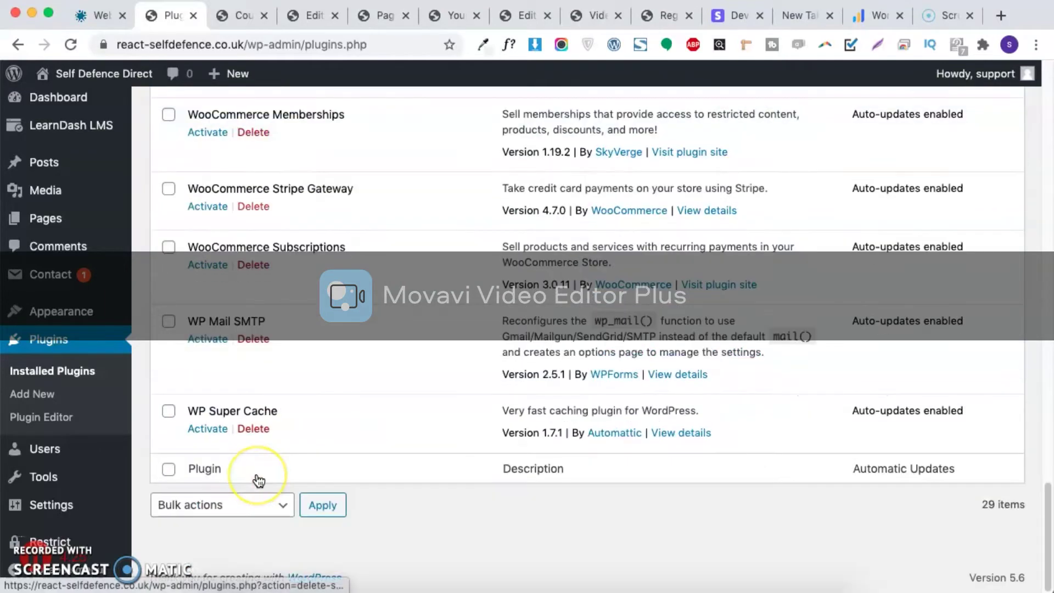
{"action": "scroll", "coordinate": [258, 480], "scroll_direction": "up", "scroll_amount": 15}
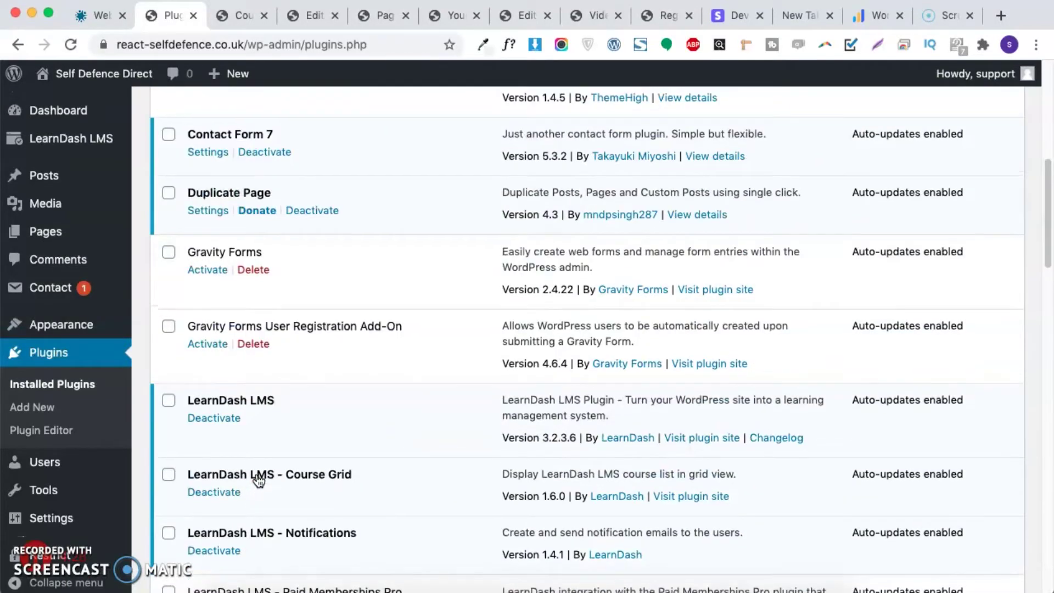
{"action": "scroll", "coordinate": [258, 481], "scroll_direction": "up", "scroll_amount": 10}
{"action": "scroll", "coordinate": [258, 481], "scroll_direction": "down", "scroll_amount": 5}
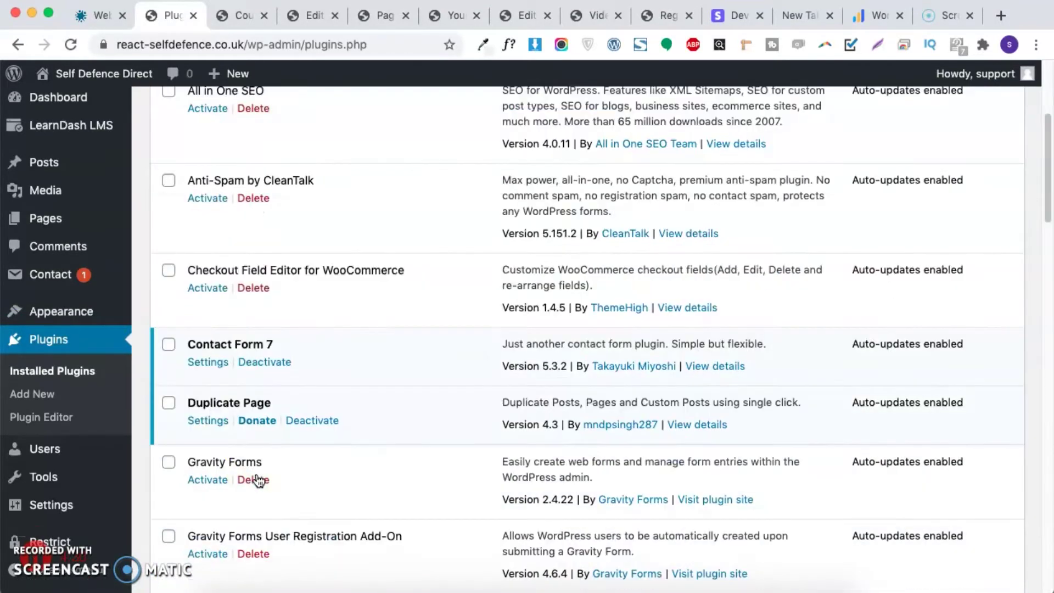
{"action": "scroll", "coordinate": [212, 351], "scroll_direction": "up", "scroll_amount": 5}
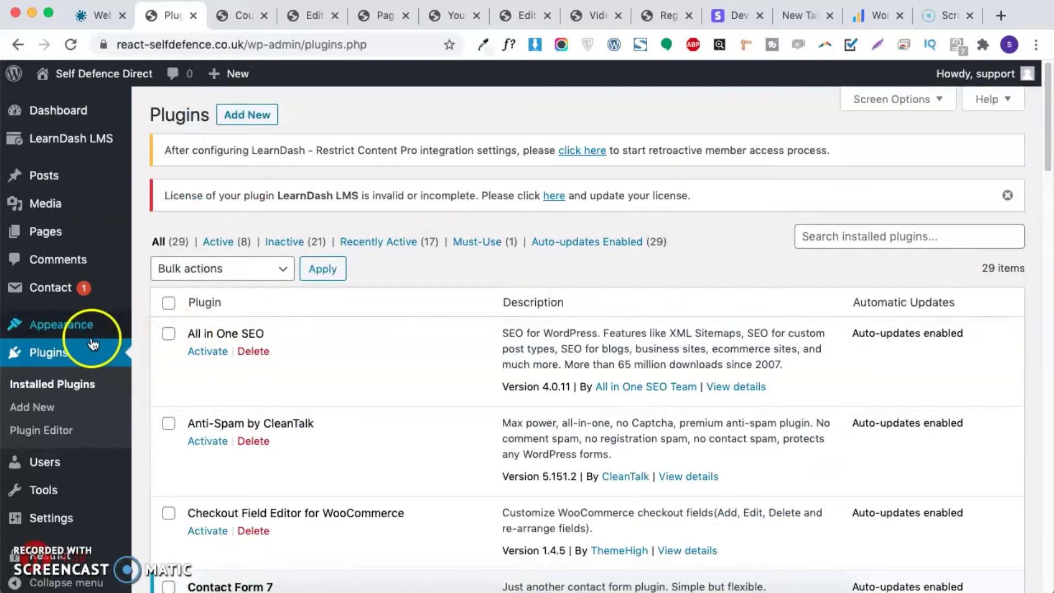
{"action": "scroll", "coordinate": [216, 107], "scroll_direction": "down", "scroll_amount": 7}
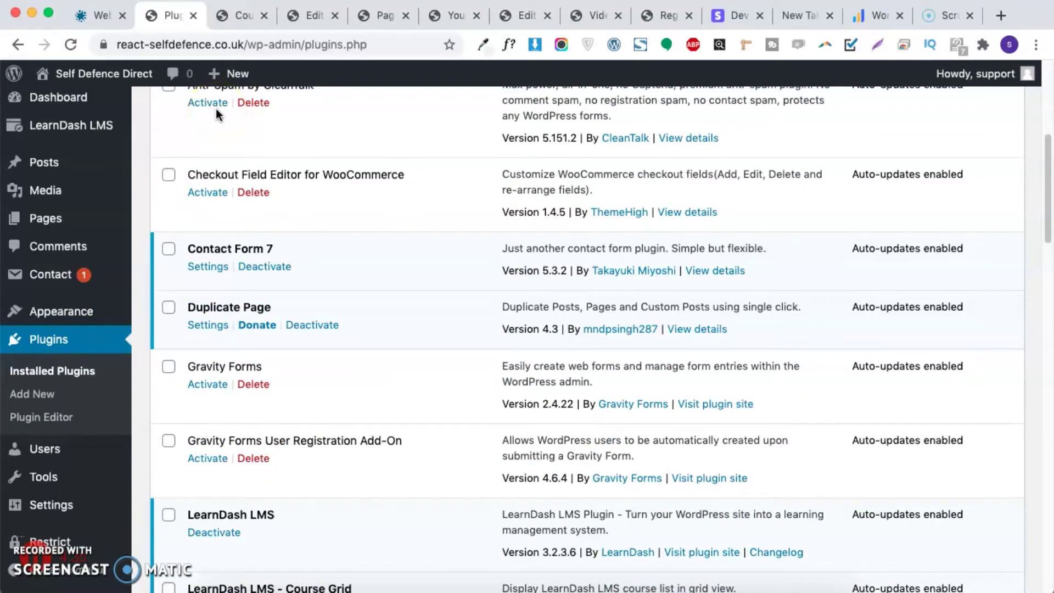
Step: Open Restrict > Settings from the admin sidebar
{"action": "scroll", "coordinate": [215, 111], "scroll_direction": "down", "scroll_amount": 1}
{"action": "scroll", "coordinate": [212, 104], "scroll_direction": "down", "scroll_amount": 9}
{"action": "scroll", "coordinate": [54, 264], "scroll_direction": "down", "scroll_amount": 6}
{"action": "left_click", "coordinate": [49, 316]}
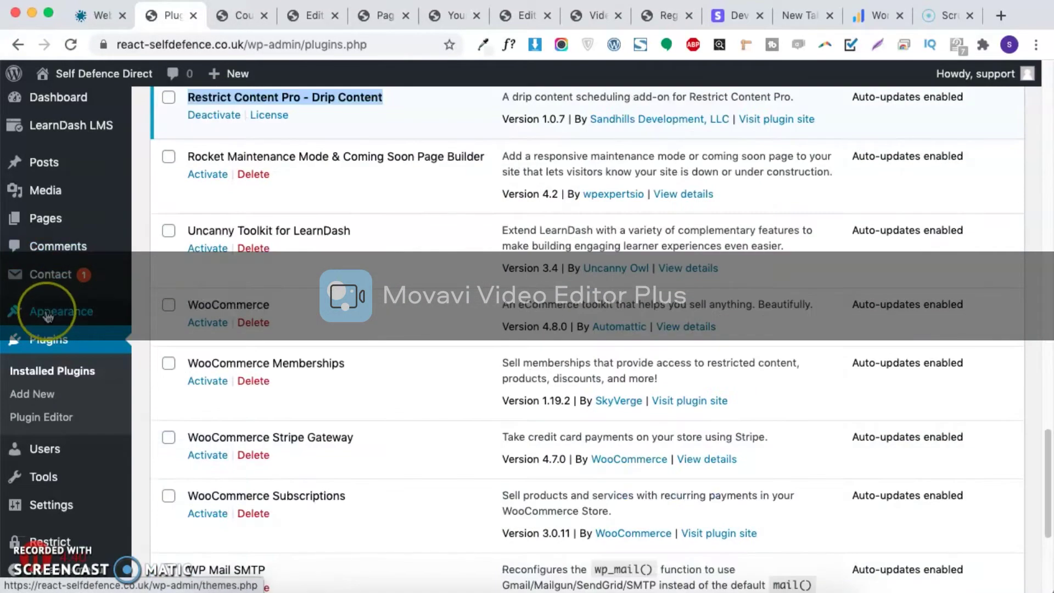
{"action": "left_click", "coordinate": [56, 542]}
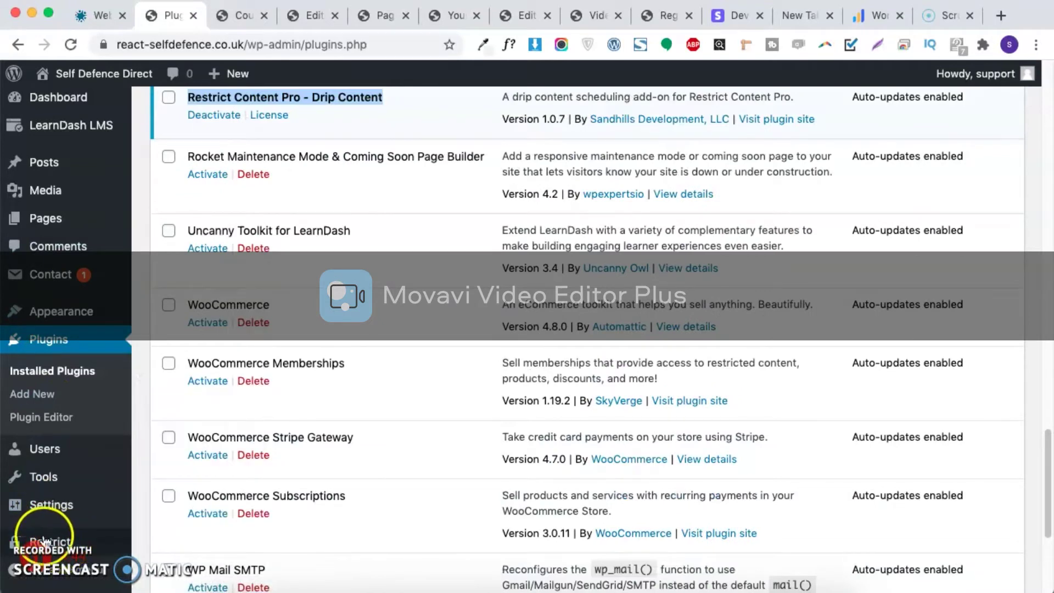
{"action": "mouse_move", "coordinate": [50, 541]}
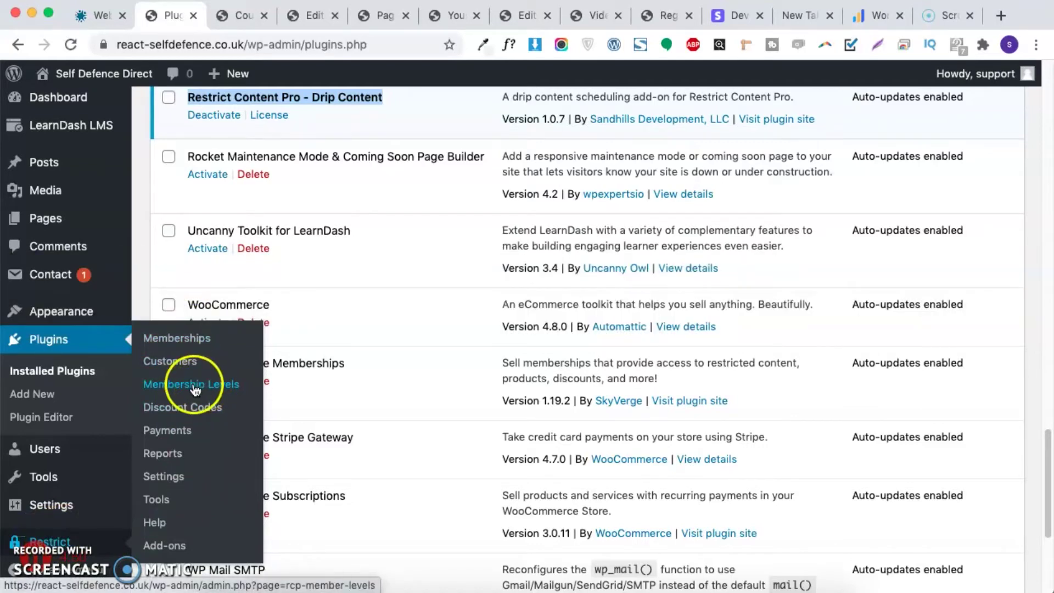
{"action": "left_click", "coordinate": [171, 476]}
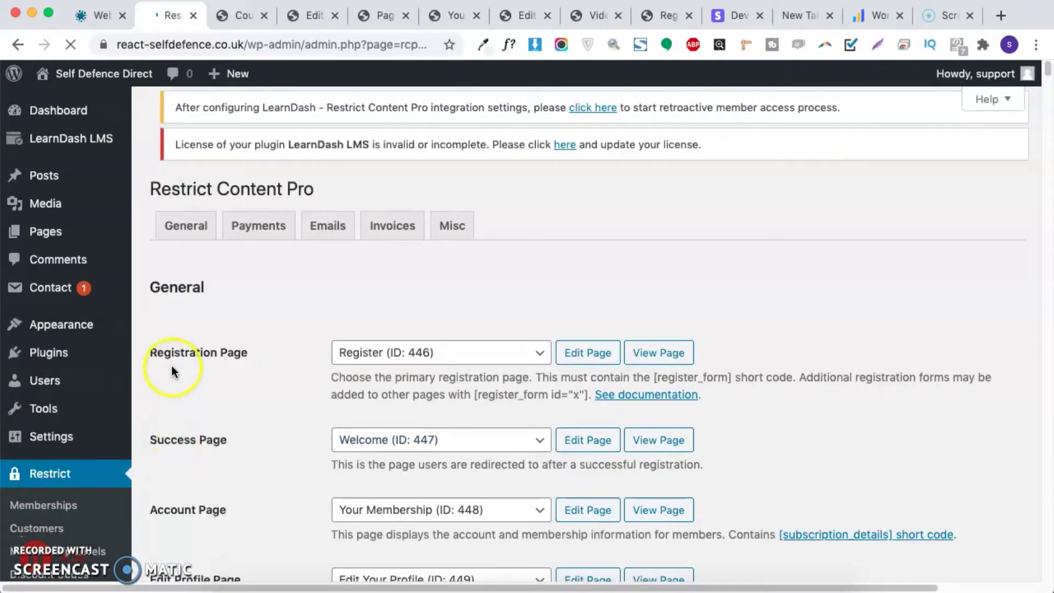
{"action": "scroll", "coordinate": [176, 358], "scroll_direction": "down", "scroll_amount": 4}
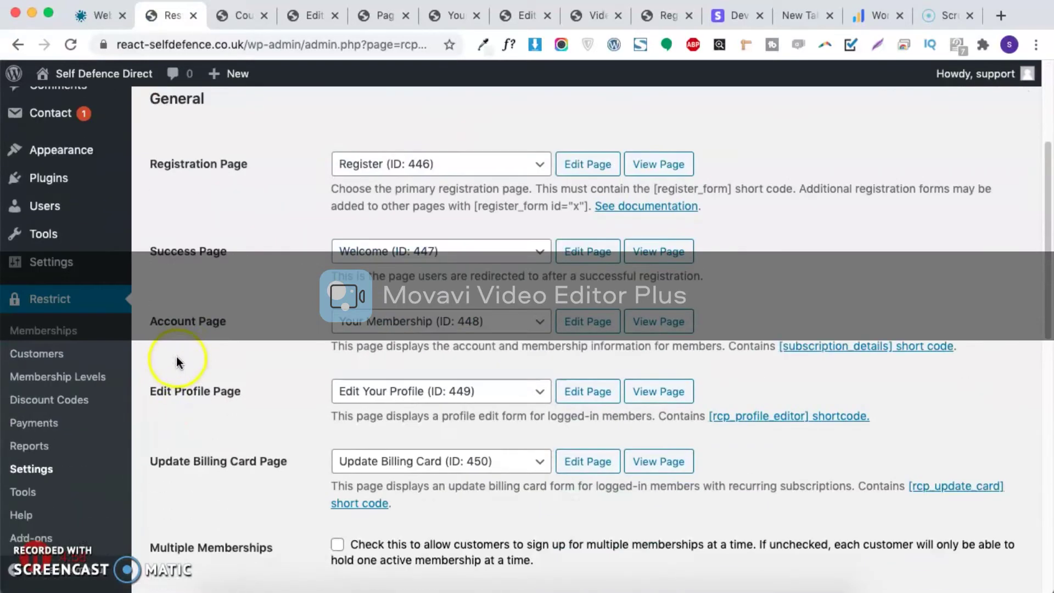
{"action": "scroll", "coordinate": [179, 357], "scroll_direction": "down", "scroll_amount": 10}
{"action": "scroll", "coordinate": [178, 354], "scroll_direction": "up", "scroll_amount": 15}
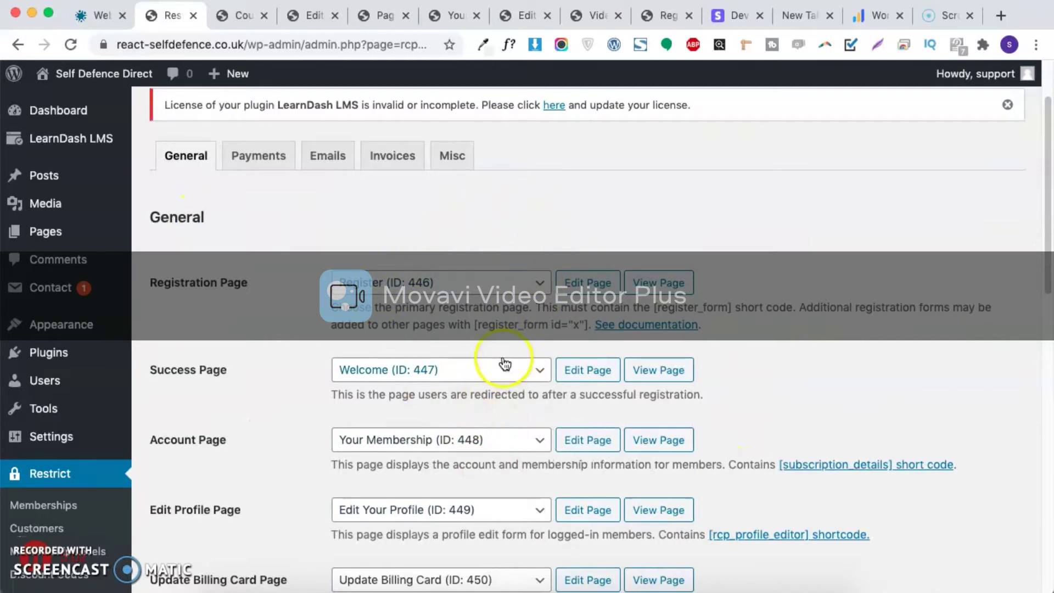
{"action": "scroll", "coordinate": [384, 354], "scroll_direction": "down", "scroll_amount": 3}
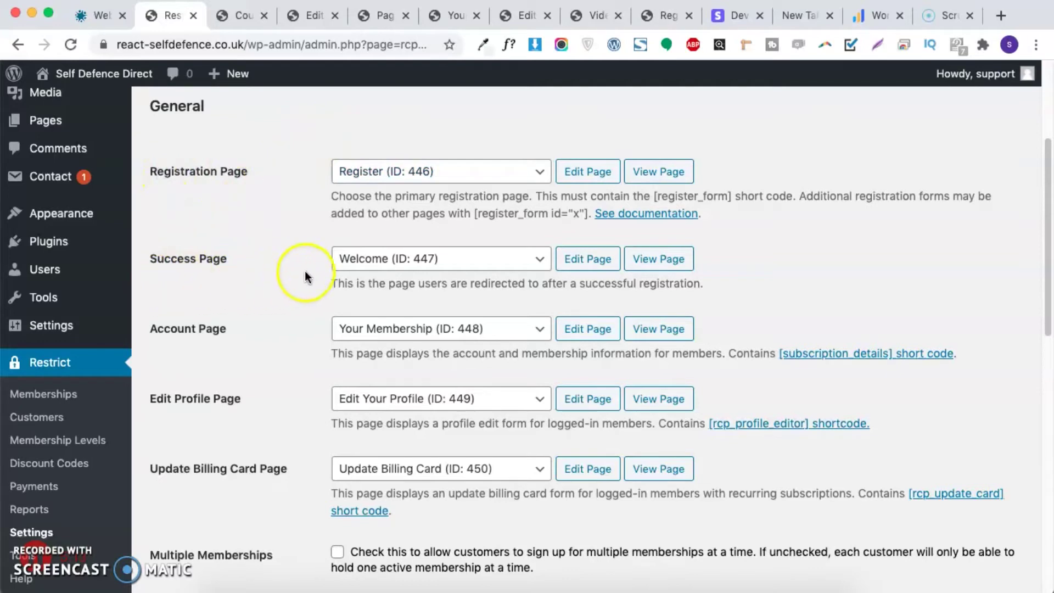
{"action": "left_click_drag", "start_coordinate": [242, 257], "coordinate": [156, 262]}
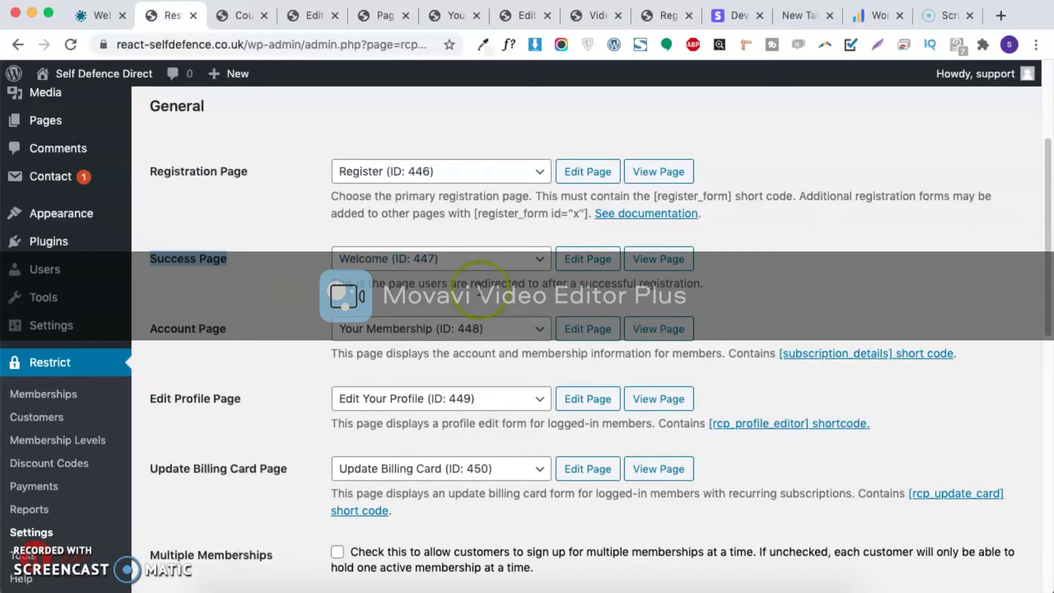
{"action": "left_click", "coordinate": [240, 334]}
{"action": "left_click_drag", "start_coordinate": [240, 332], "coordinate": [161, 334]}
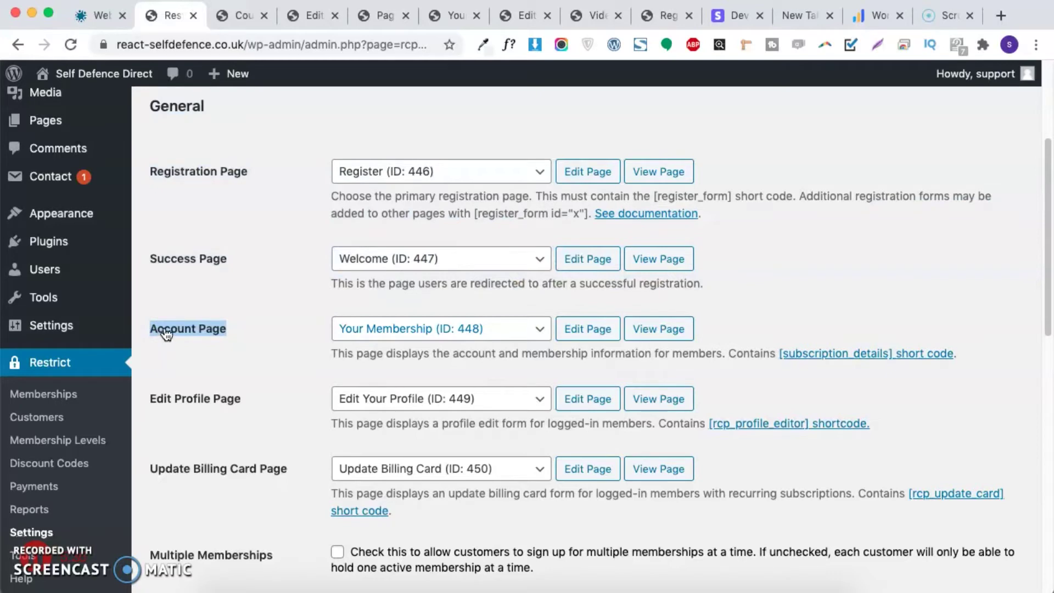
{"action": "scroll", "coordinate": [166, 333], "scroll_direction": "down", "scroll_amount": 1}
{"action": "left_click_drag", "start_coordinate": [147, 348], "coordinate": [275, 358]}
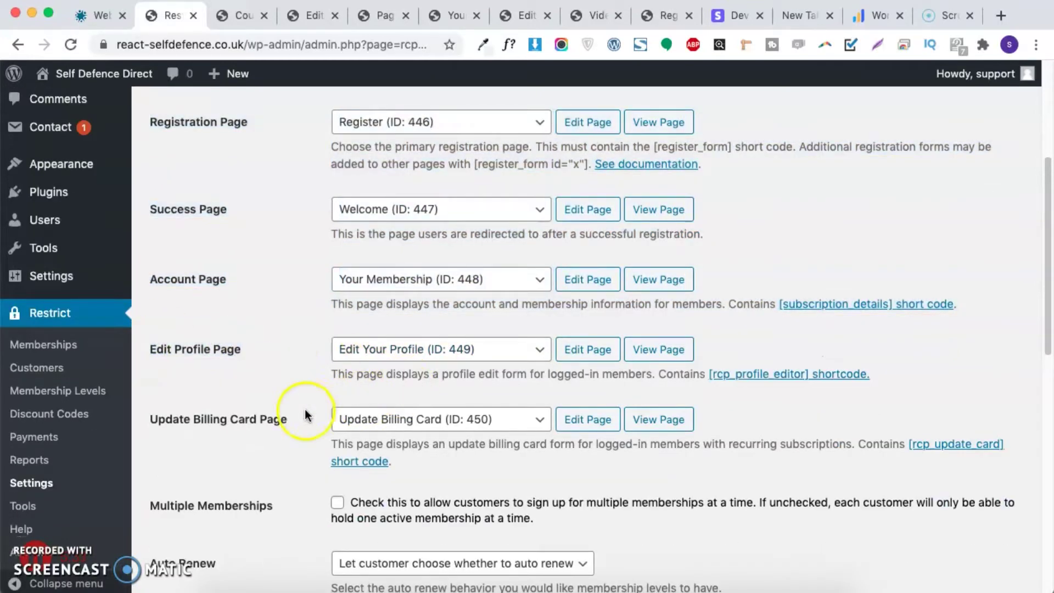
{"action": "scroll", "coordinate": [281, 416], "scroll_direction": "down", "scroll_amount": 4}
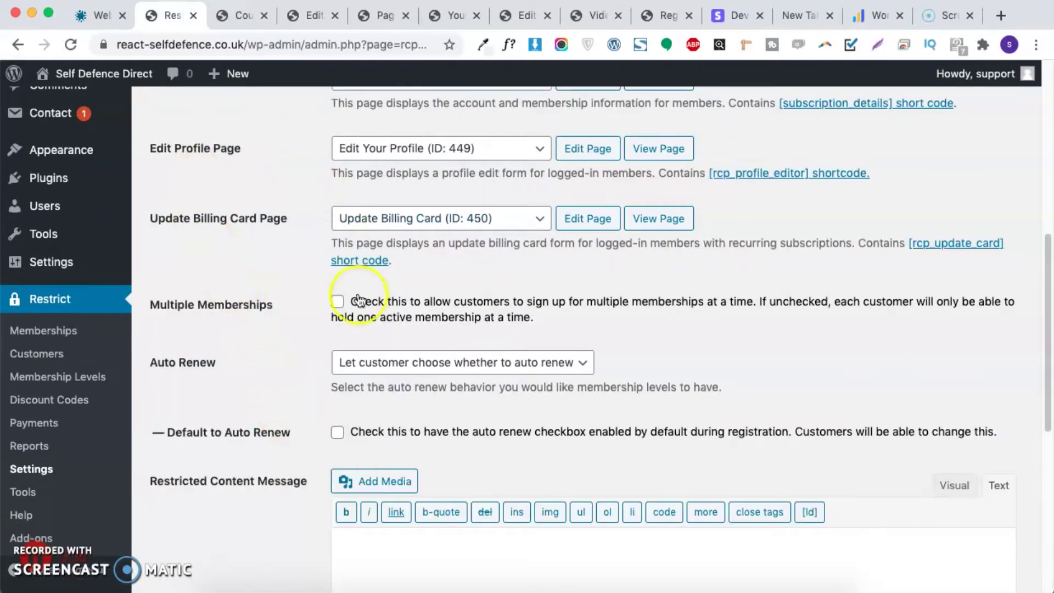
{"action": "scroll", "coordinate": [294, 489], "scroll_direction": "down", "scroll_amount": 2}
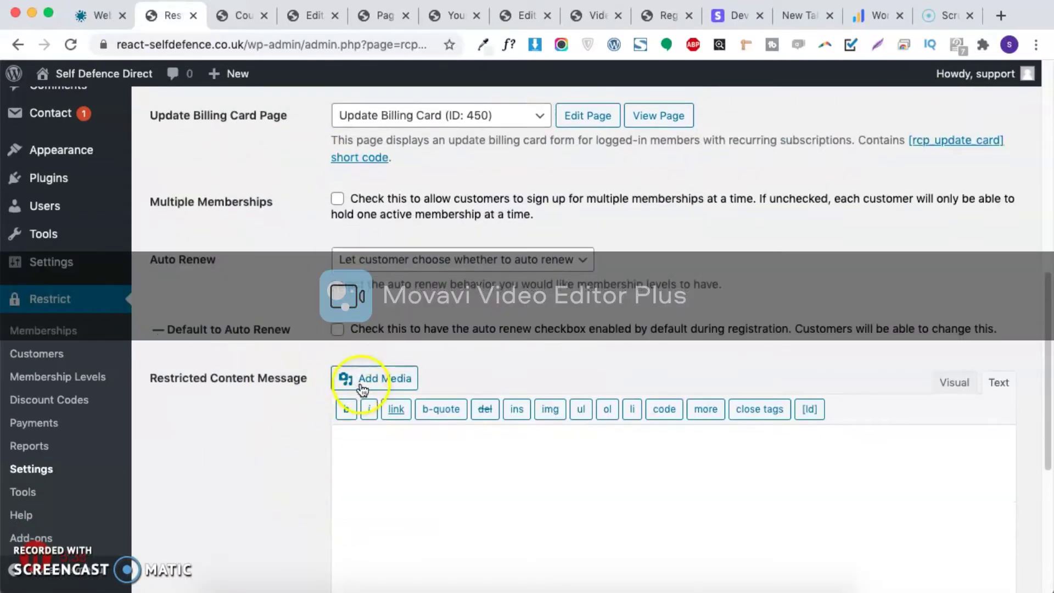
{"action": "scroll", "coordinate": [362, 390], "scroll_direction": "down", "scroll_amount": 5}
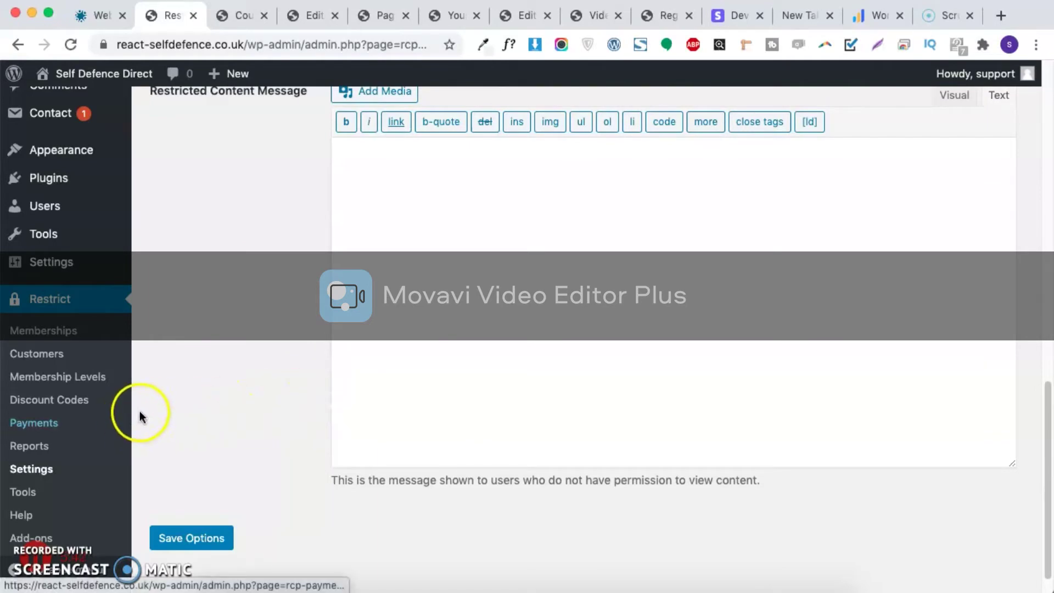
{"action": "scroll", "coordinate": [377, 337], "scroll_direction": "up", "scroll_amount": 15}
Step: Look through the Restrict Content Pro Payments settings
{"action": "left_click", "coordinate": [265, 221]}
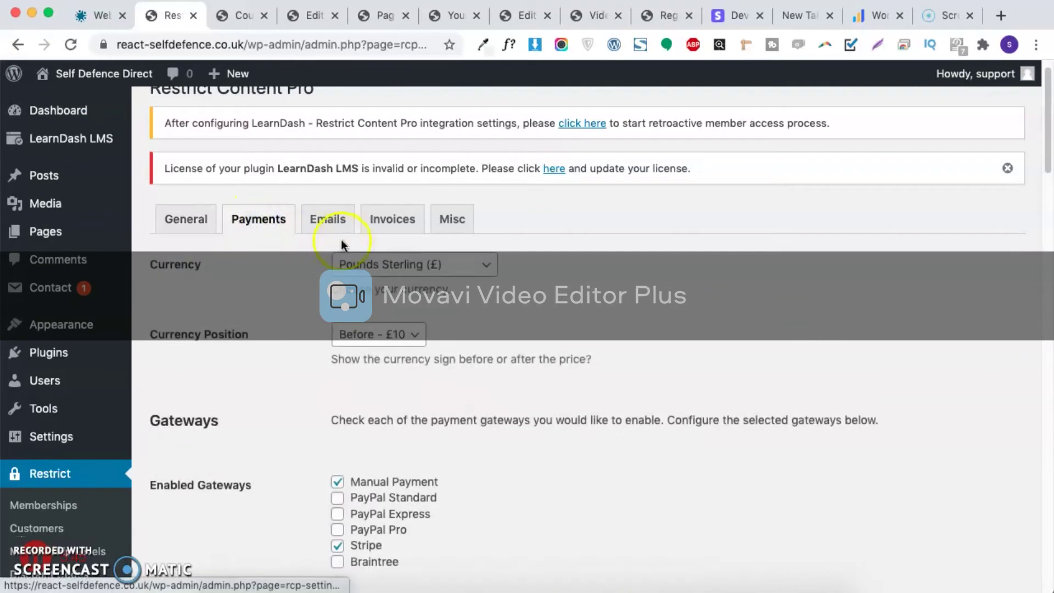
{"action": "scroll", "coordinate": [293, 271], "scroll_direction": "down", "scroll_amount": 4}
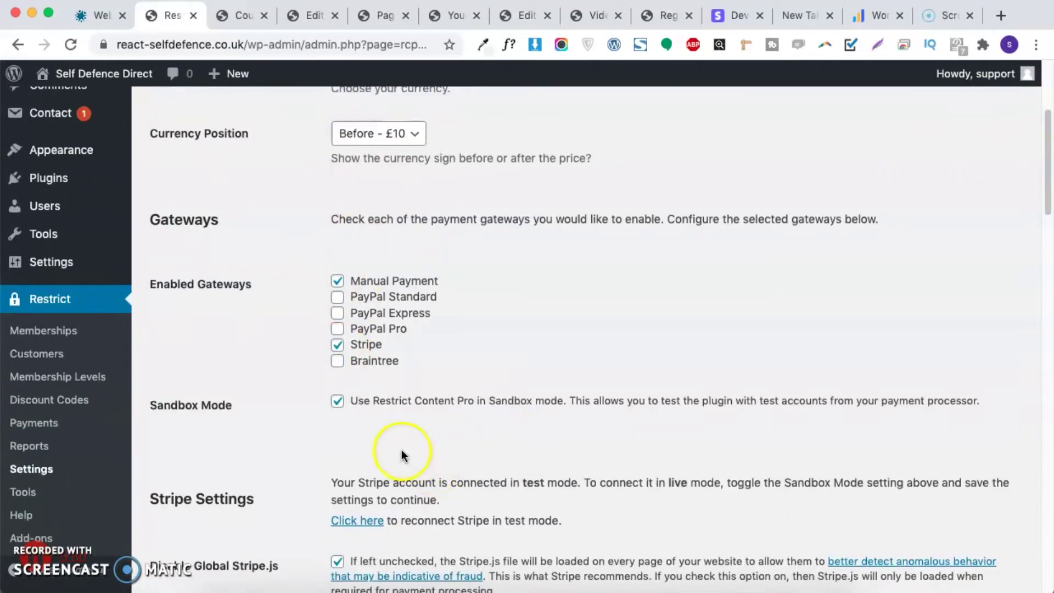
{"action": "scroll", "coordinate": [404, 456], "scroll_direction": "down", "scroll_amount": 3}
{"action": "scroll", "coordinate": [402, 448], "scroll_direction": "down", "scroll_amount": 10}
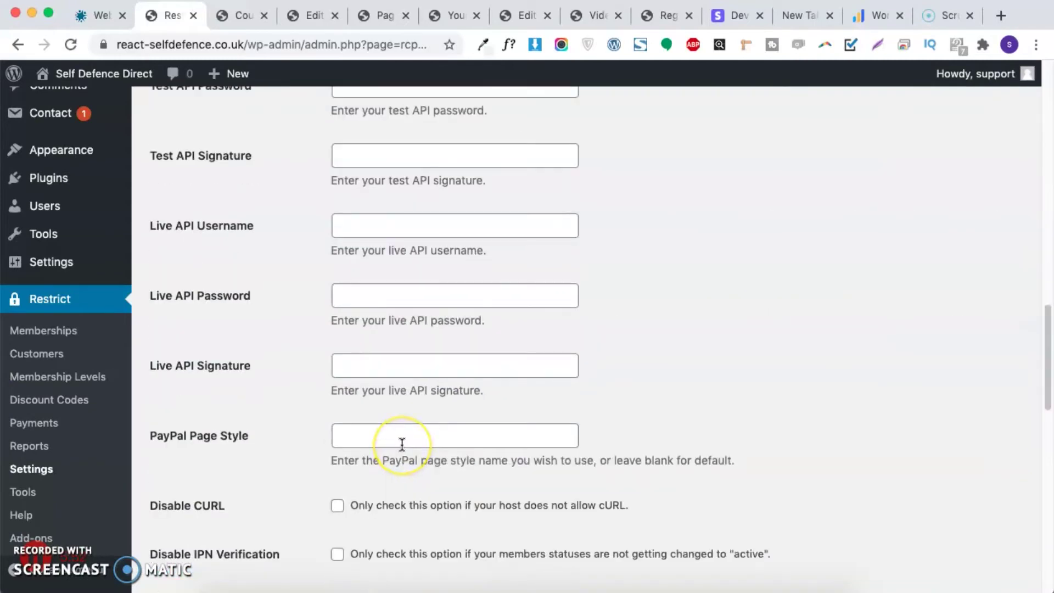
{"action": "scroll", "coordinate": [402, 445], "scroll_direction": "up", "scroll_amount": 10}
{"action": "scroll", "coordinate": [339, 241], "scroll_direction": "up", "scroll_amount": 5}
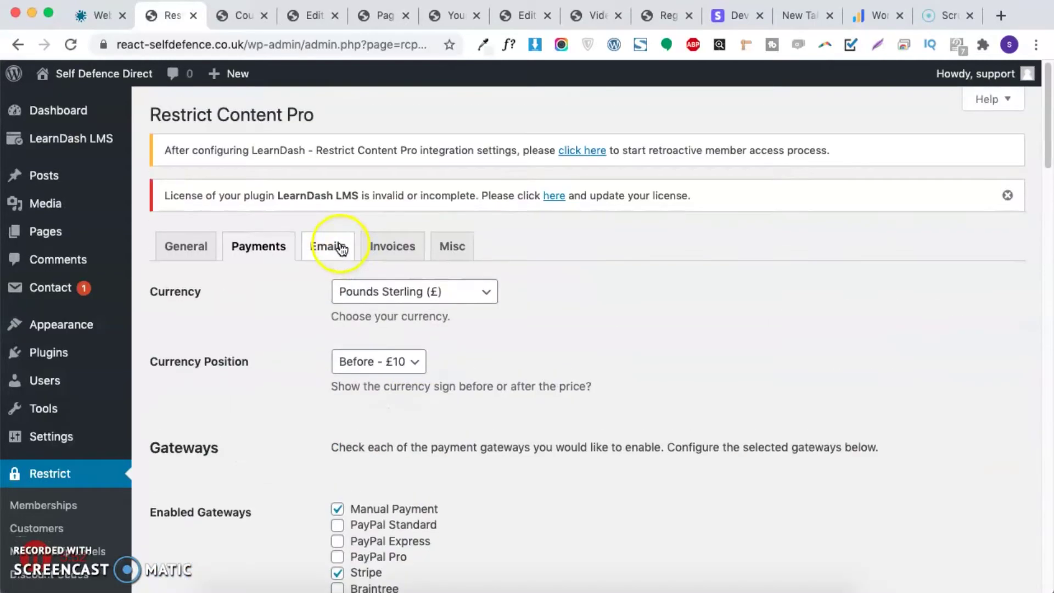
Step: On the Emails tab, highlight the Paid Membership Activation Email heading and admin notification settings
{"action": "left_click", "coordinate": [341, 249]}
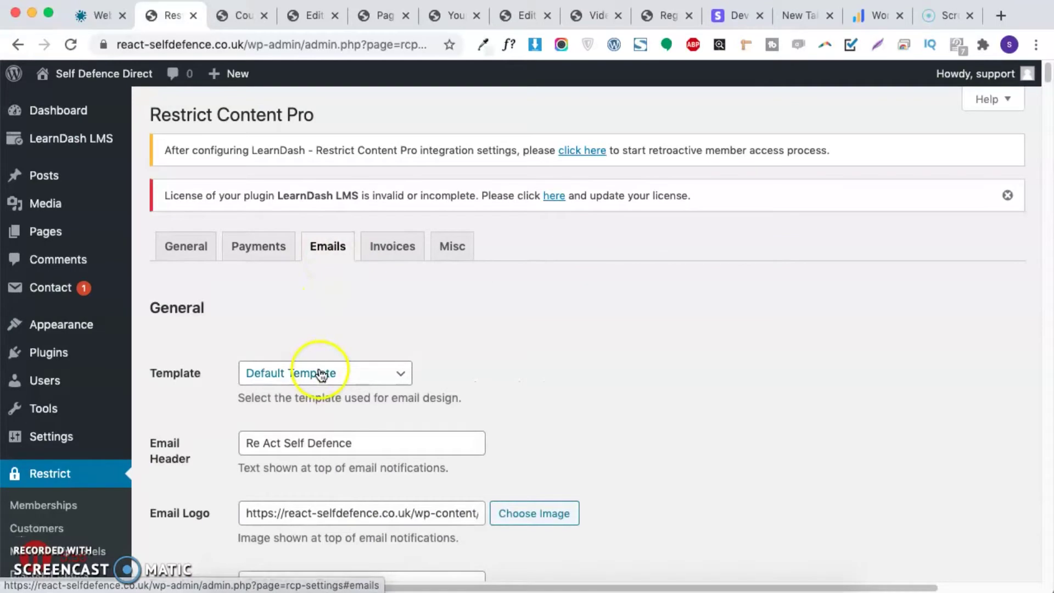
{"action": "scroll", "coordinate": [321, 375], "scroll_direction": "down", "scroll_amount": 15}
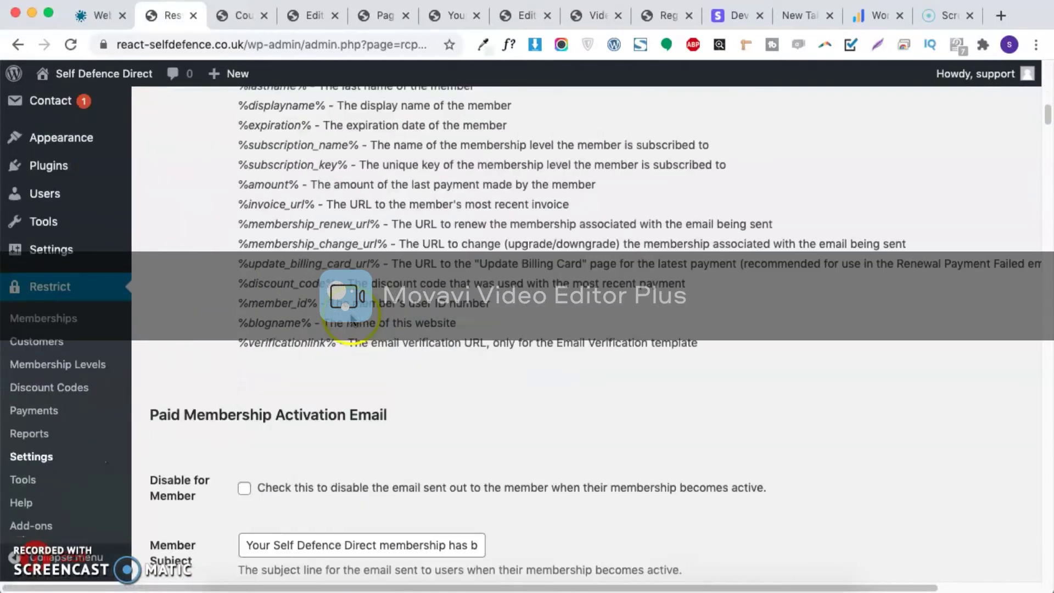
{"action": "scroll", "coordinate": [352, 318], "scroll_direction": "down", "scroll_amount": 5}
{"action": "scroll", "coordinate": [353, 314], "scroll_direction": "up", "scroll_amount": 5}
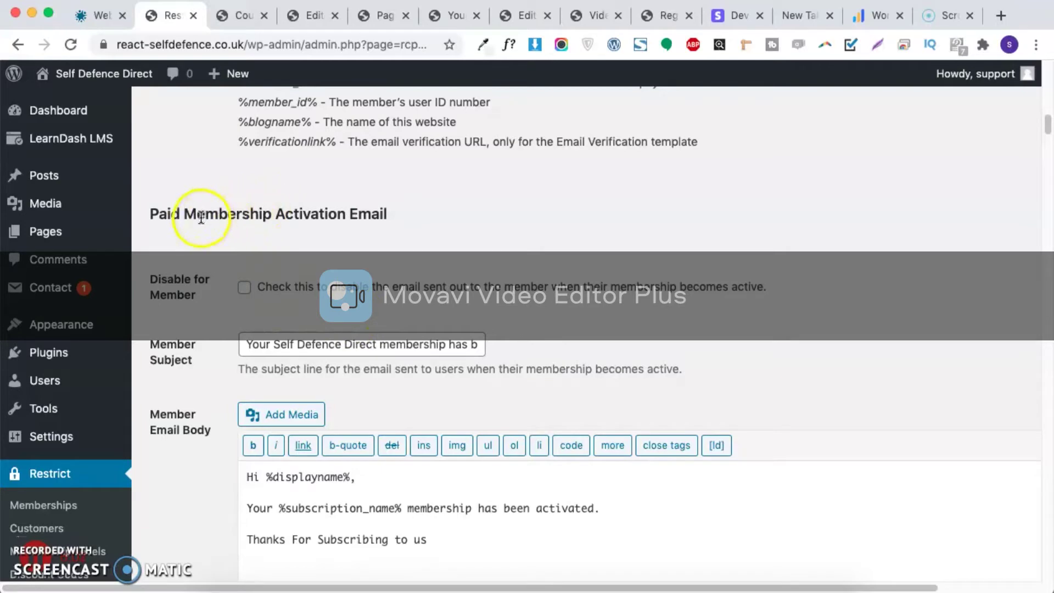
{"action": "left_click_drag", "start_coordinate": [163, 211], "coordinate": [393, 226]}
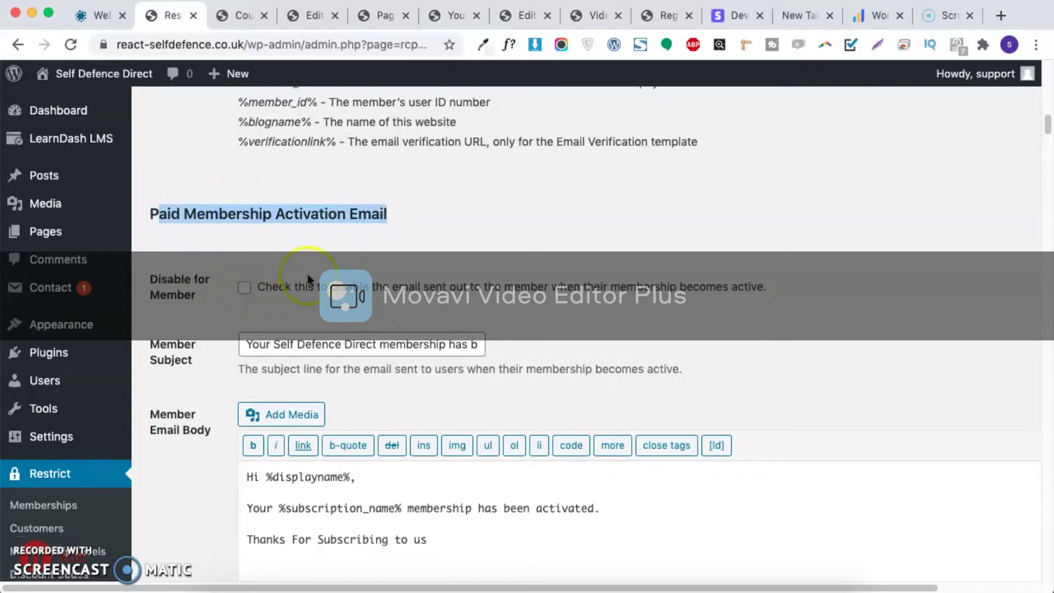
{"action": "scroll", "coordinate": [277, 281], "scroll_direction": "down", "scroll_amount": 10}
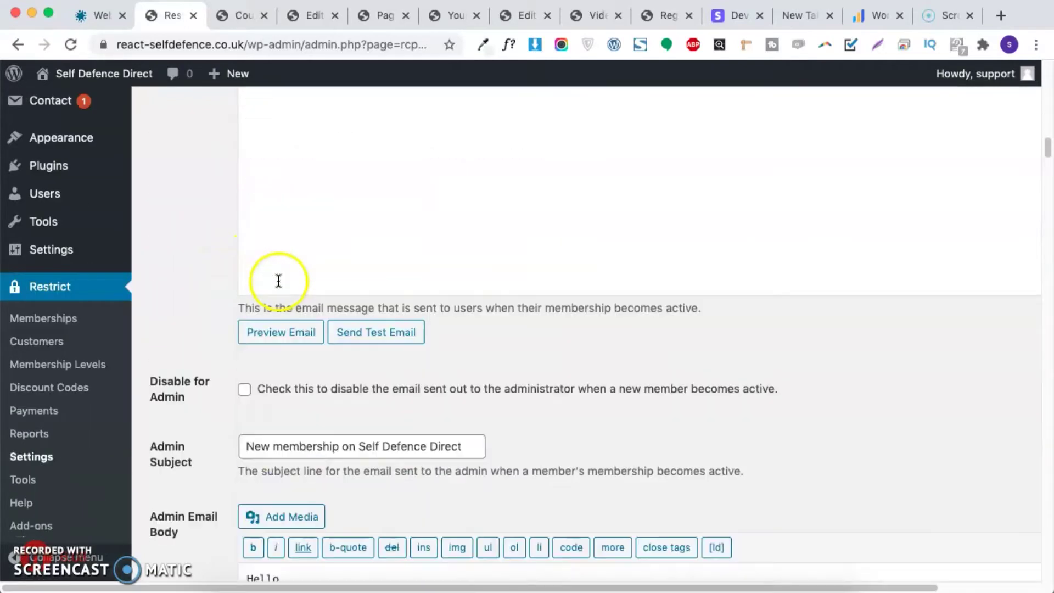
{"action": "left_click_drag", "start_coordinate": [194, 400], "coordinate": [210, 328]}
{"action": "left_click", "coordinate": [218, 331]}
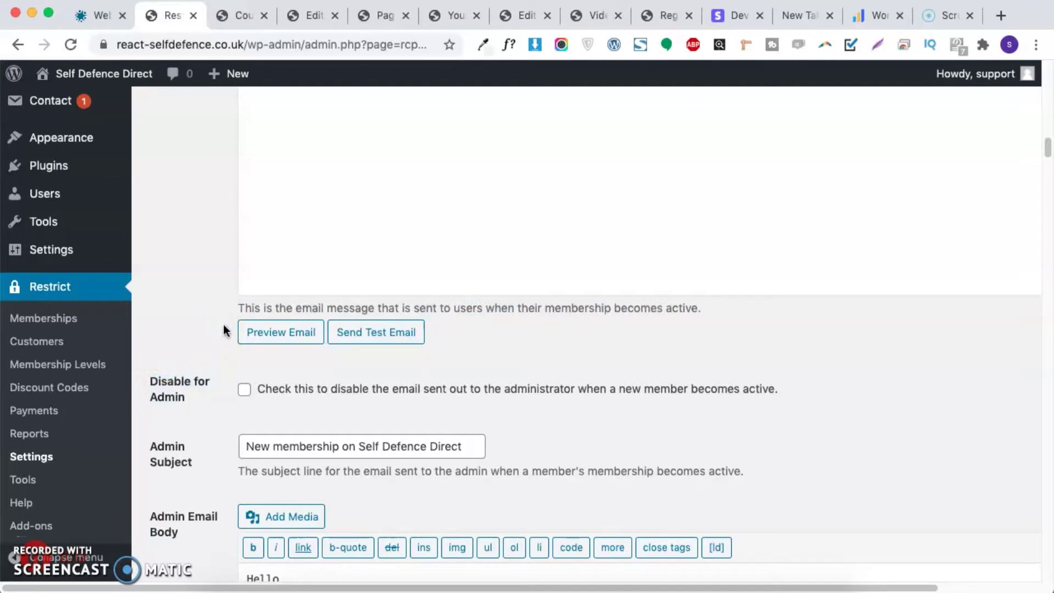
Step: Highlight the admin activation email body text
{"action": "scroll", "coordinate": [234, 322], "scroll_direction": "down", "scroll_amount": 2}
{"action": "scroll", "coordinate": [235, 320], "scroll_direction": "down", "scroll_amount": 1}
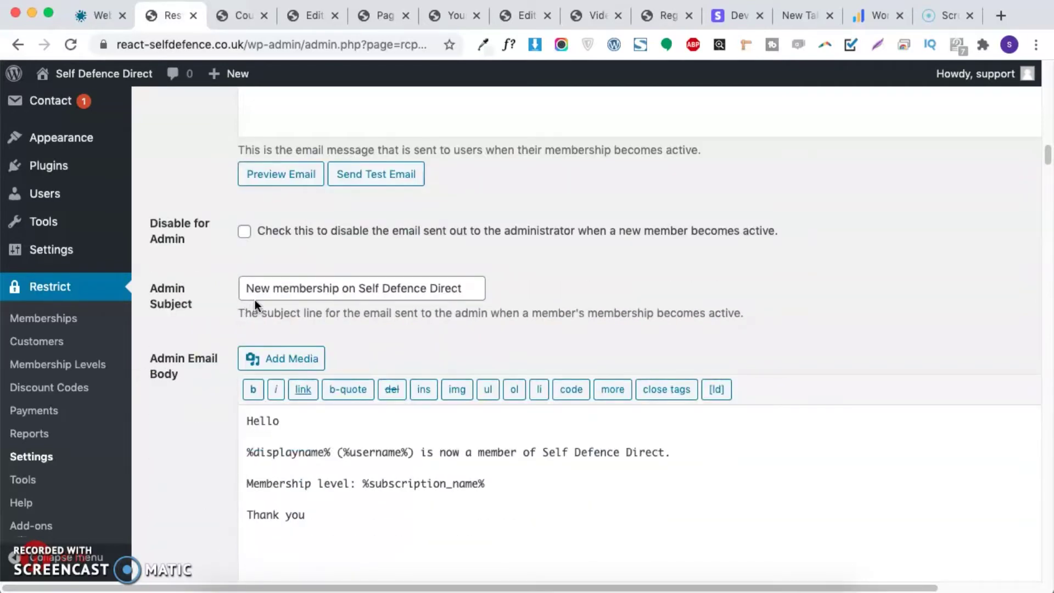
{"action": "scroll", "coordinate": [256, 301], "scroll_direction": "down", "scroll_amount": 2}
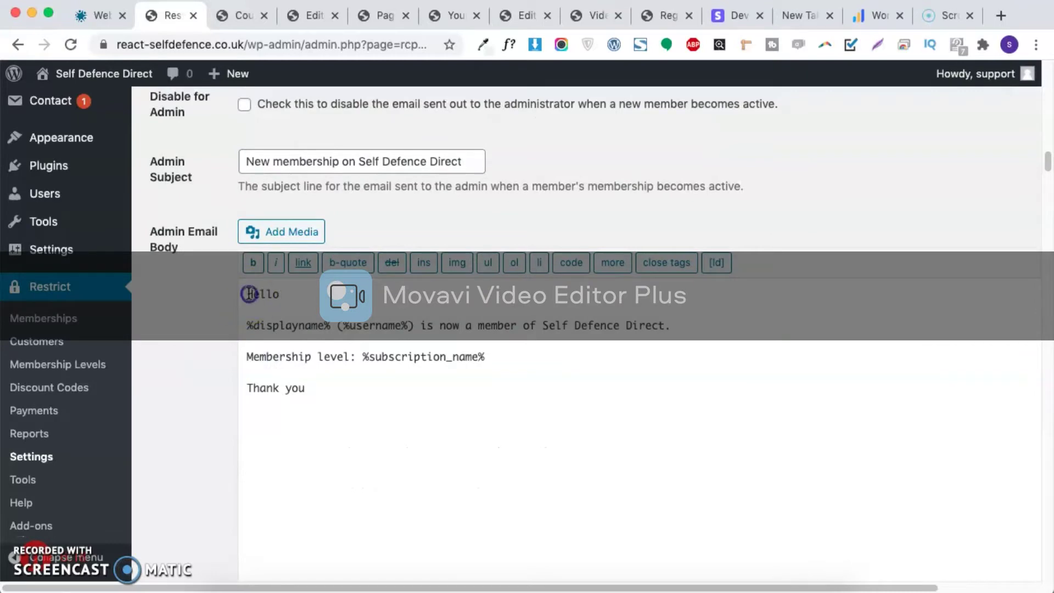
{"action": "left_click_drag", "start_coordinate": [245, 292], "coordinate": [297, 409]}
{"action": "left_click", "coordinate": [316, 387]}
{"action": "scroll", "coordinate": [321, 386], "scroll_direction": "down", "scroll_amount": 5}
{"action": "scroll", "coordinate": [324, 381], "scroll_direction": "down", "scroll_amount": 3}
{"action": "scroll", "coordinate": [327, 377], "scroll_direction": "up", "scroll_amount": 4}
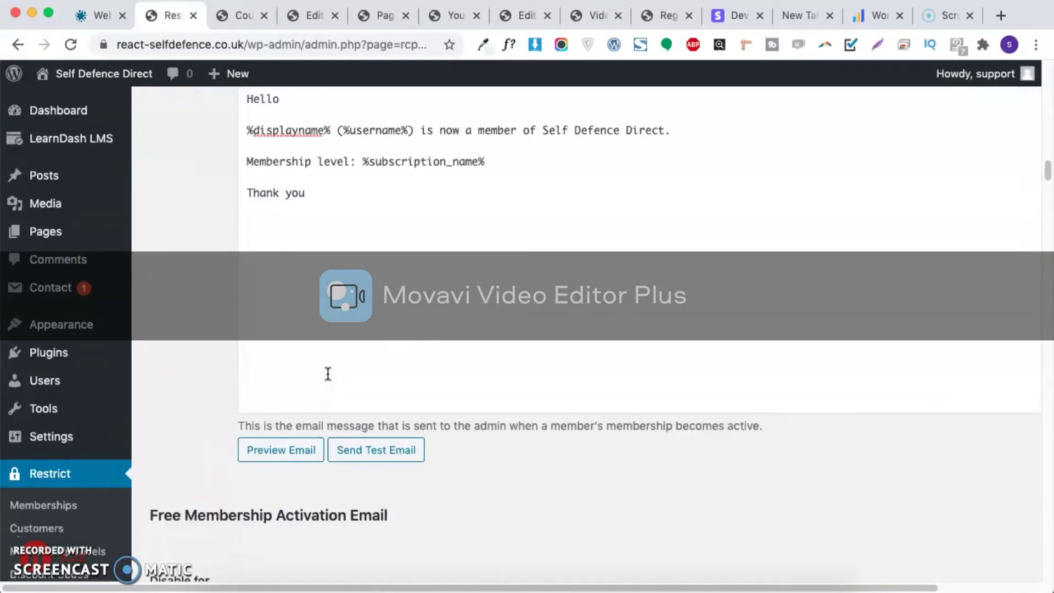
Step: Preview the admin membership activation email in a new tab, then return to the settings
{"action": "left_click", "coordinate": [292, 453]}
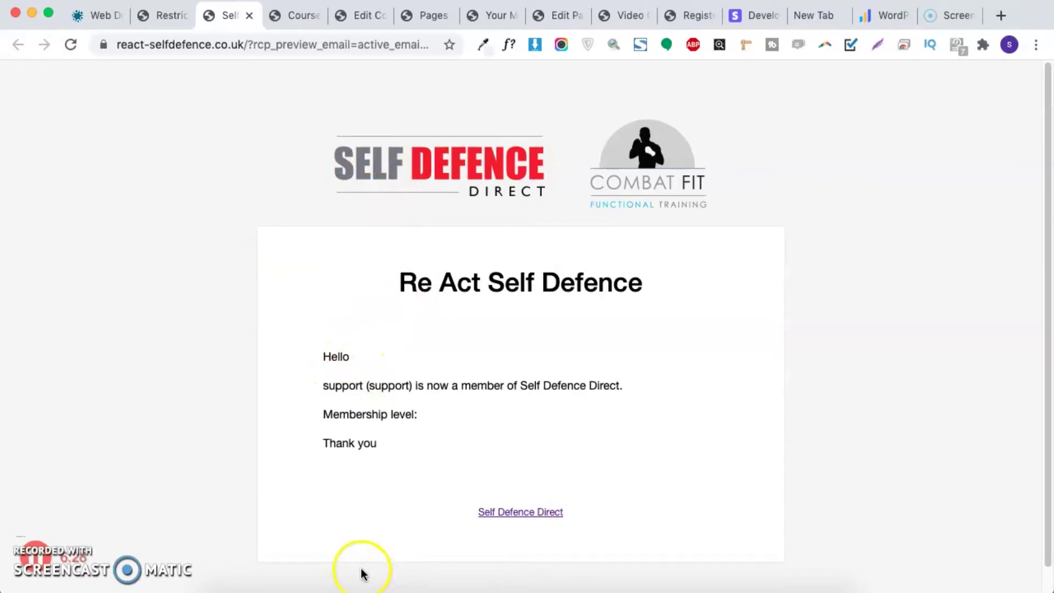
{"action": "left_click", "coordinate": [169, 18]}
{"action": "scroll", "coordinate": [326, 403], "scroll_direction": "down", "scroll_amount": 20}
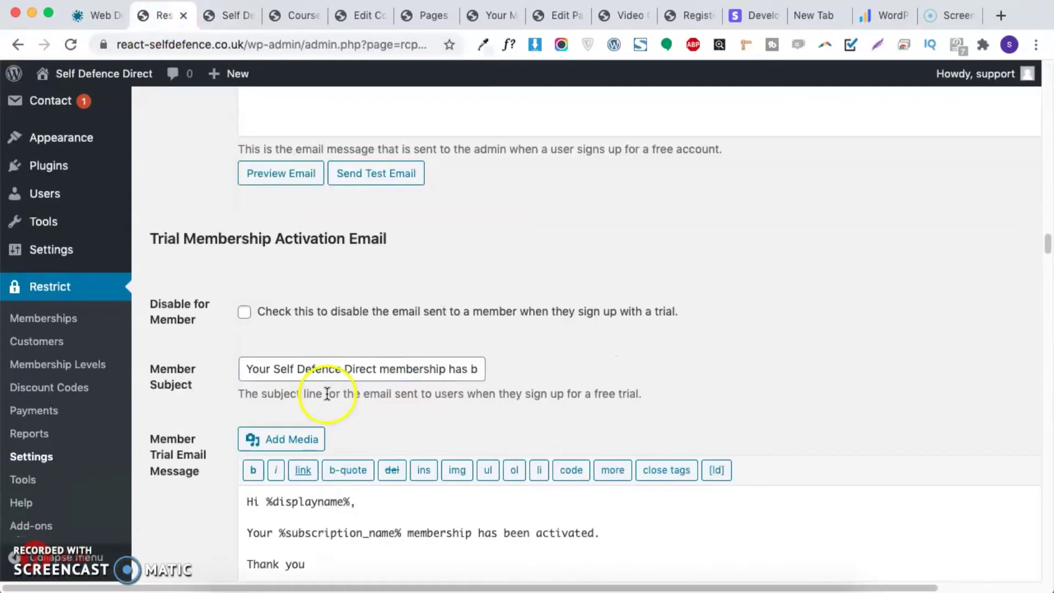
Step: Return to the Emails settings and go to the Membership Levels list
{"action": "scroll", "coordinate": [331, 389], "scroll_direction": "up", "scroll_amount": 20}
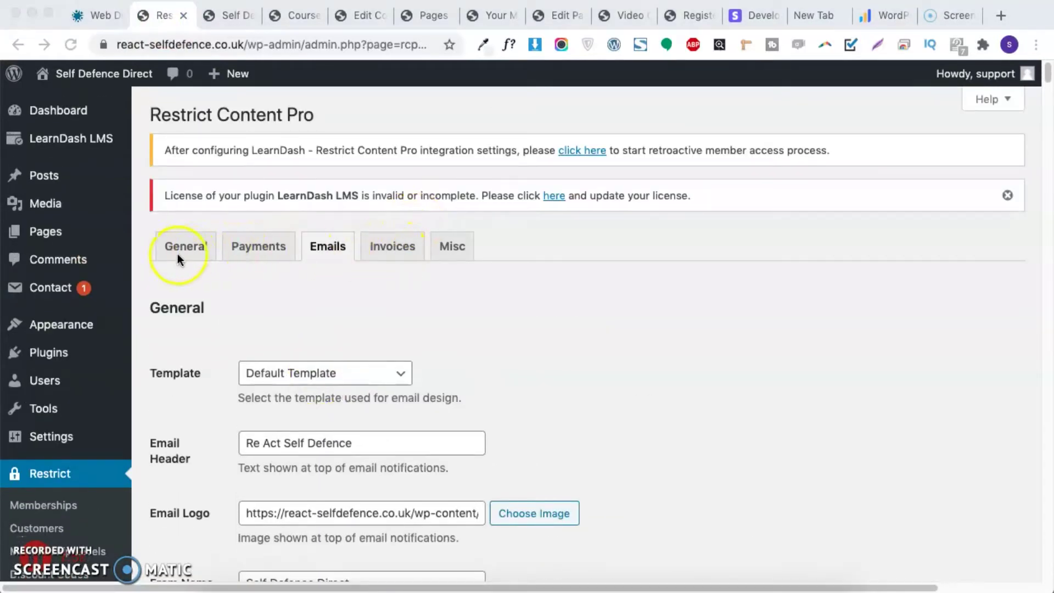
{"action": "scroll", "coordinate": [61, 495], "scroll_direction": "down", "scroll_amount": 5}
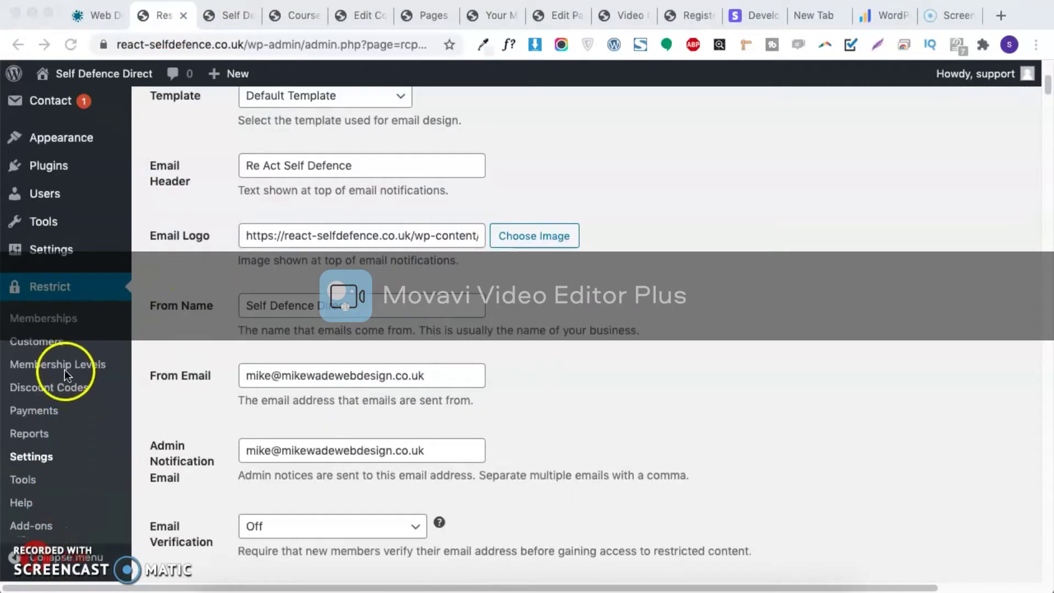
{"action": "left_click", "coordinate": [72, 365]}
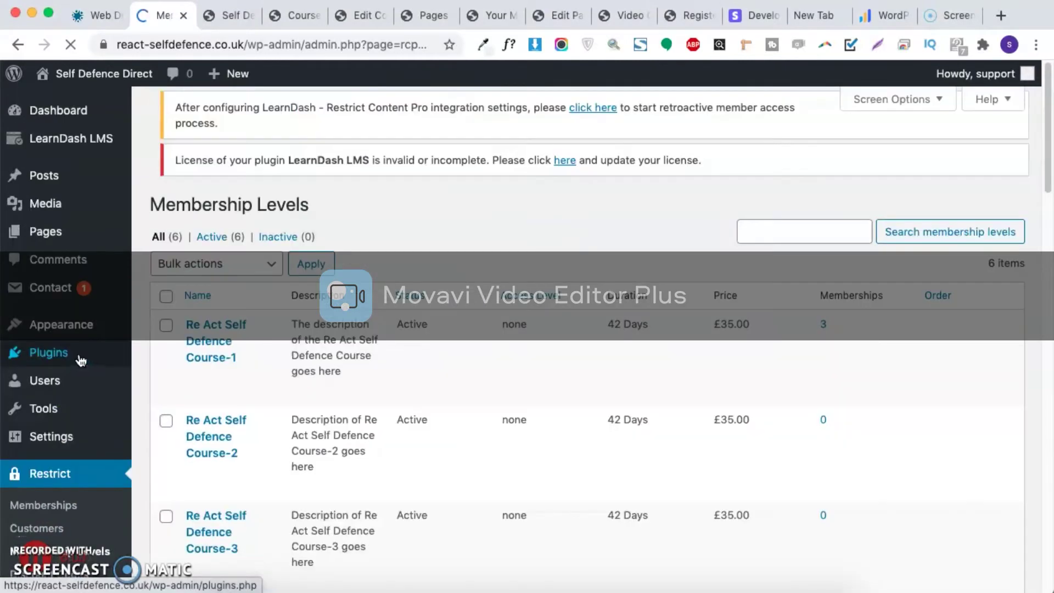
Step: Scroll down to the Add New Level form and select its Name field
{"action": "scroll", "coordinate": [395, 399], "scroll_direction": "down", "scroll_amount": 3}
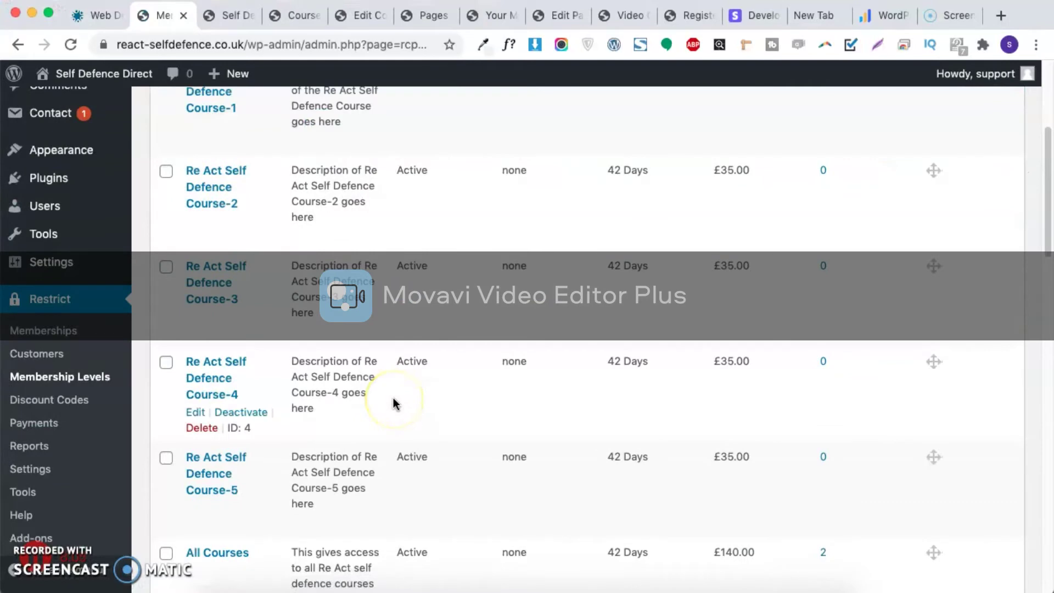
{"action": "scroll", "coordinate": [394, 400], "scroll_direction": "down", "scroll_amount": 3}
{"action": "scroll", "coordinate": [280, 427], "scroll_direction": "up", "scroll_amount": 6}
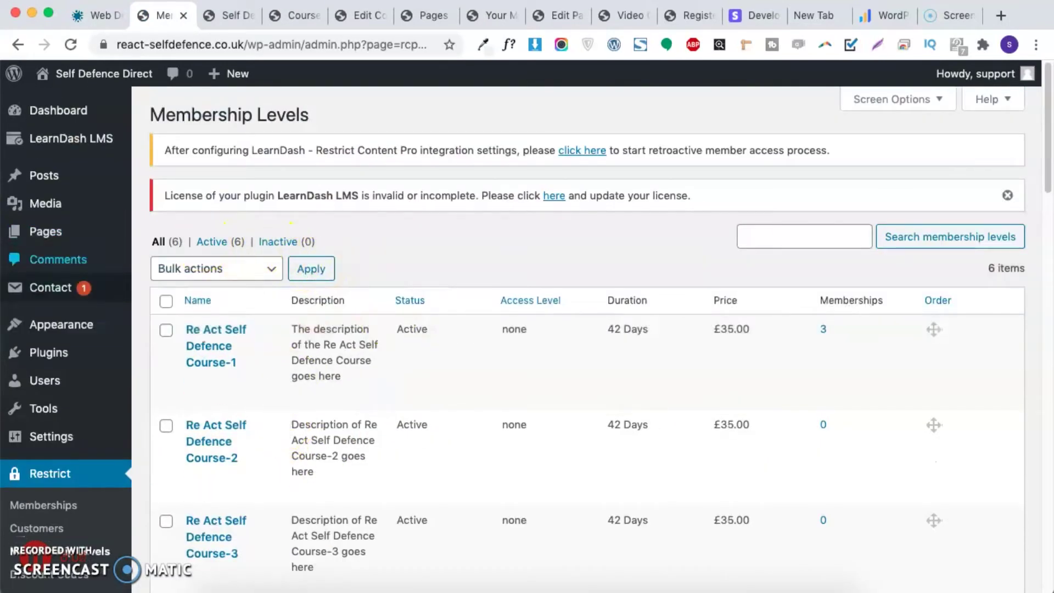
{"action": "scroll", "coordinate": [249, 406], "scroll_direction": "down", "scroll_amount": 10}
{"action": "scroll", "coordinate": [233, 380], "scroll_direction": "down", "scroll_amount": 1}
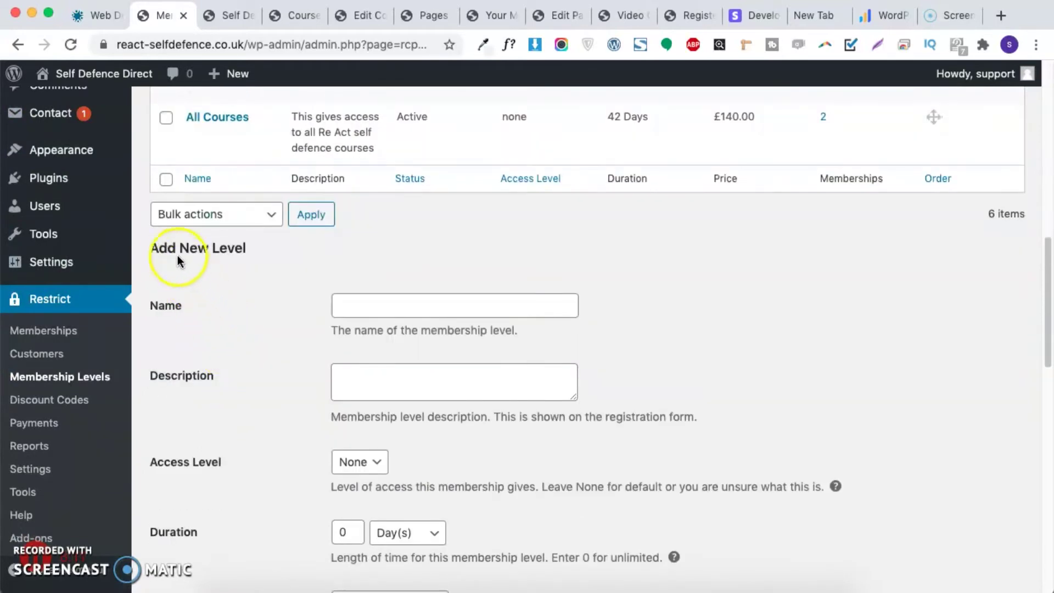
{"action": "left_click_drag", "start_coordinate": [159, 248], "coordinate": [261, 253]}
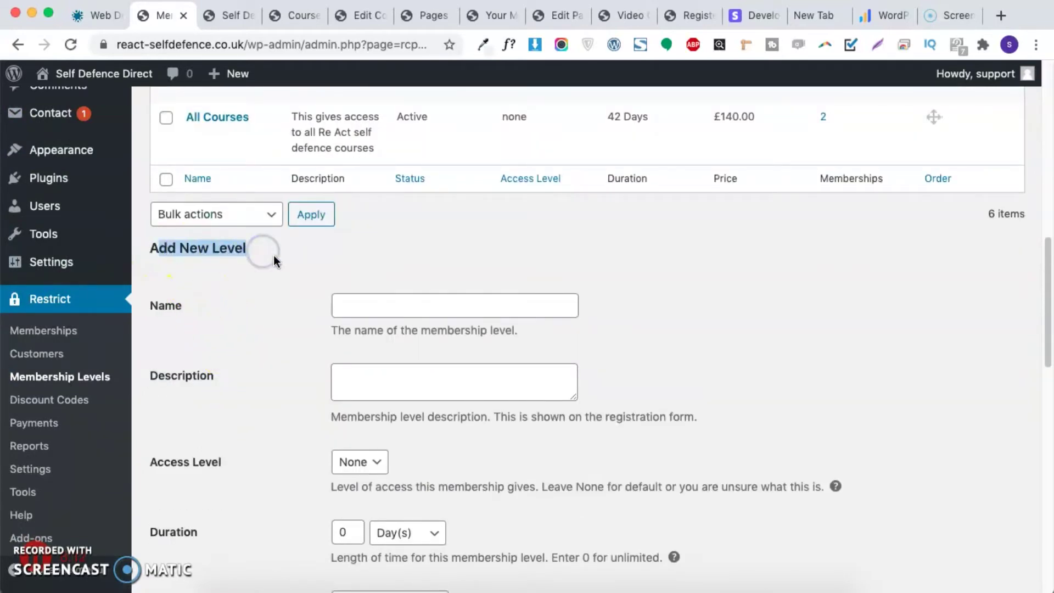
{"action": "left_click", "coordinate": [379, 303]}
{"action": "left_click", "coordinate": [473, 255]}
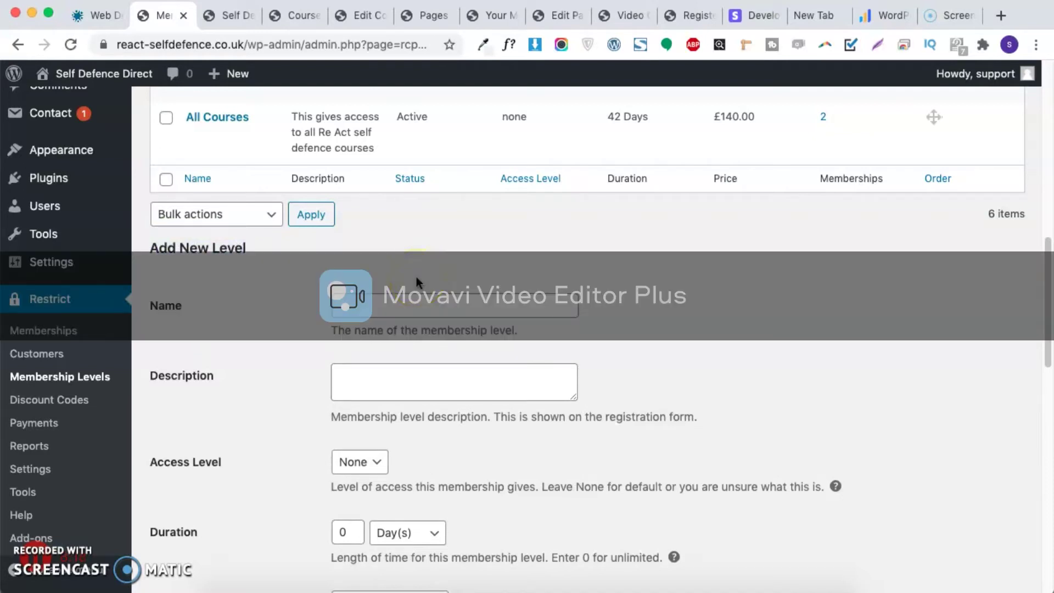
Step: Reopen the Membership Levels list and bring the empty Add New Level form into view
{"action": "left_click", "coordinate": [122, 324]}
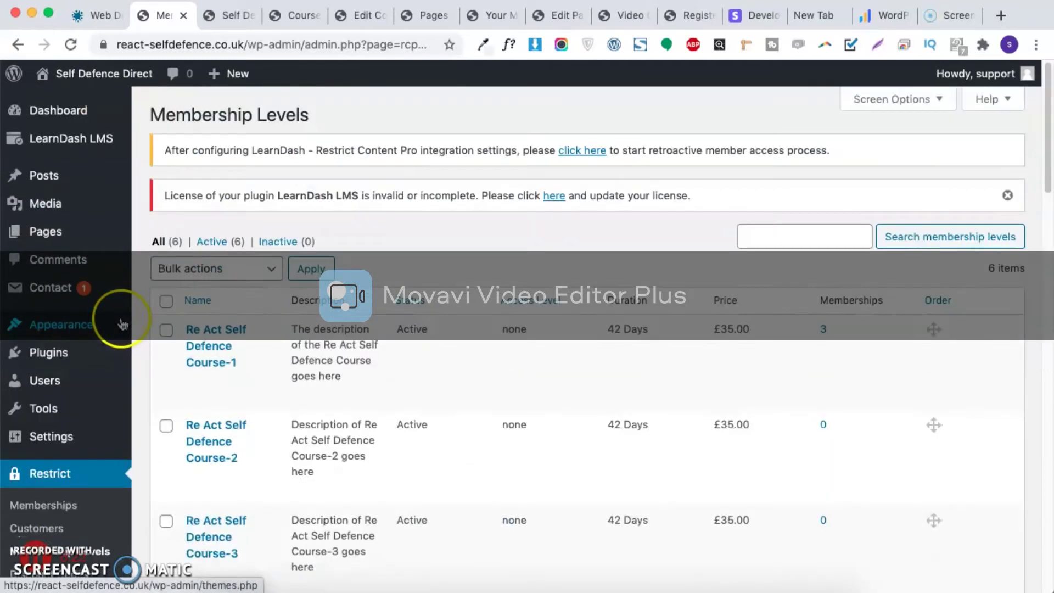
{"action": "mouse_move", "coordinate": [91, 145]}
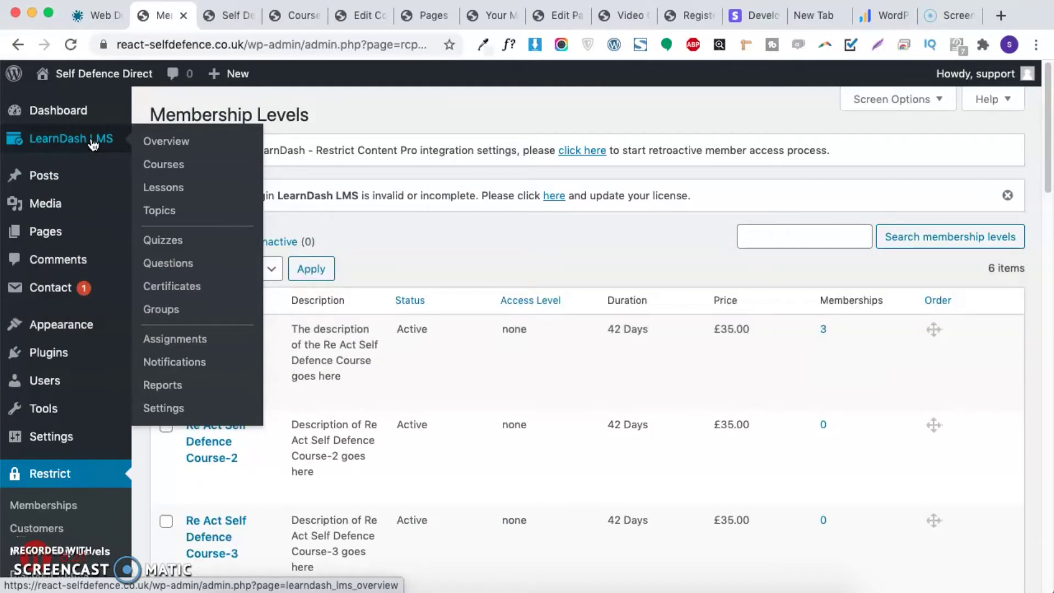
{"action": "left_click", "coordinate": [435, 282]}
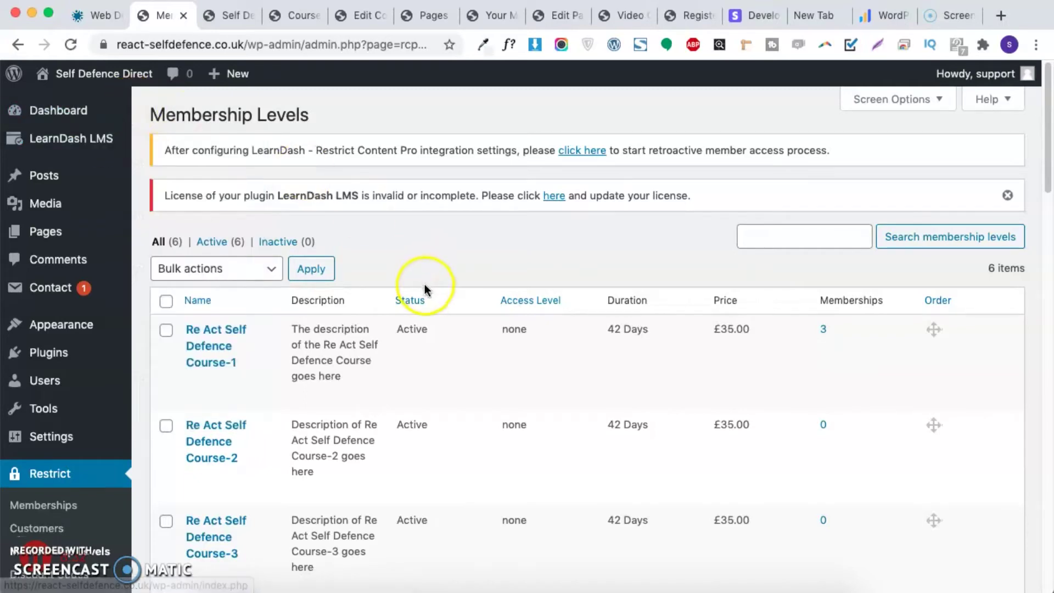
{"action": "scroll", "coordinate": [435, 271], "scroll_direction": "down", "scroll_amount": 10}
{"action": "left_click", "coordinate": [72, 401]}
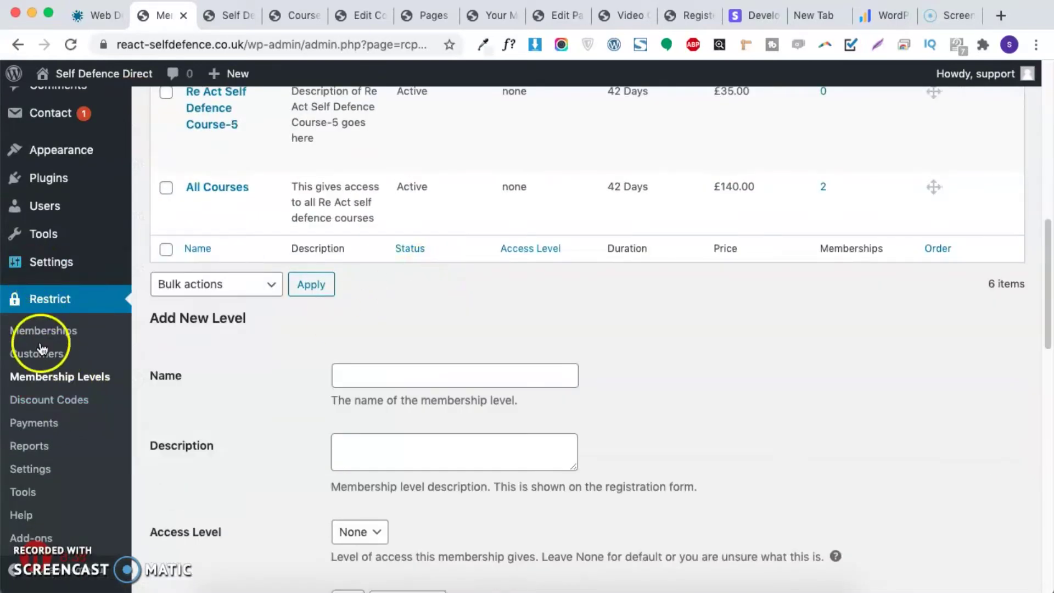
{"action": "scroll", "coordinate": [90, 312], "scroll_direction": "up", "scroll_amount": 2}
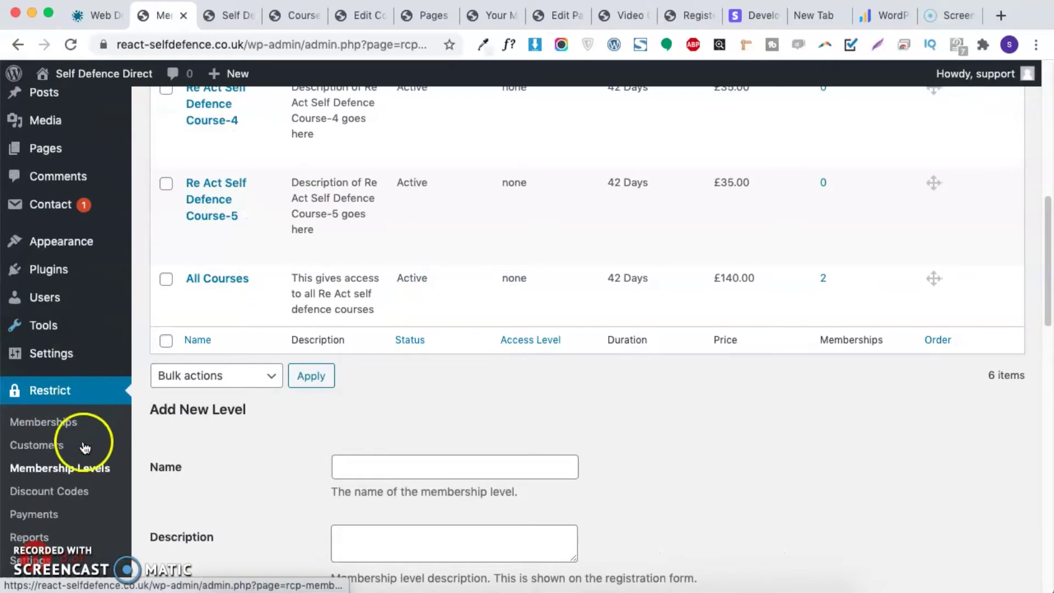
{"action": "scroll", "coordinate": [414, 365], "scroll_direction": "down", "scroll_amount": 8}
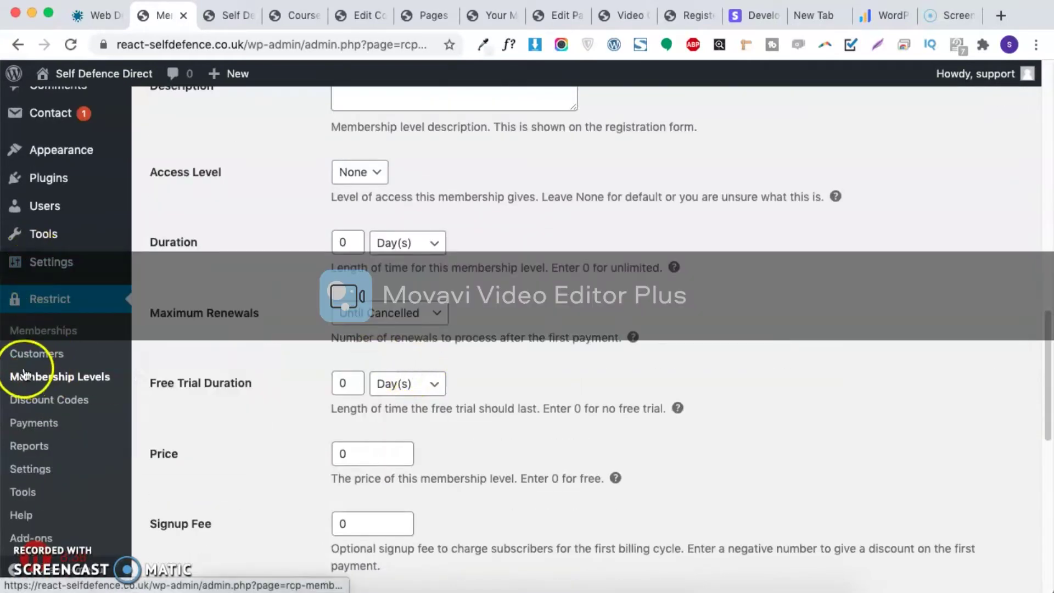
{"action": "scroll", "coordinate": [374, 380], "scroll_direction": "up", "scroll_amount": 5}
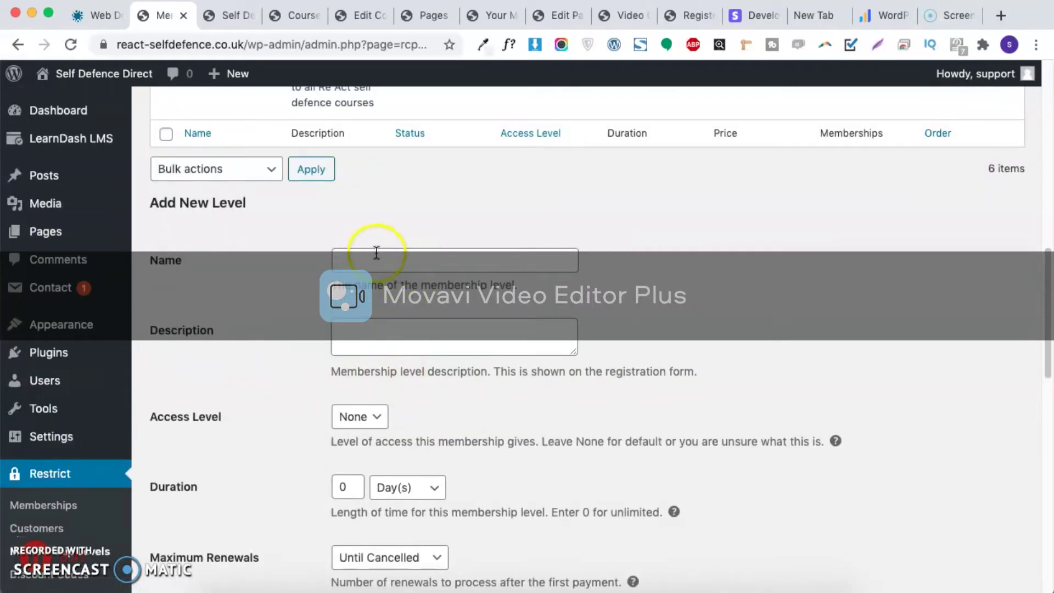
Step: Enter 'Test membership' as the new level's name
{"action": "left_click", "coordinate": [371, 254]}
{"action": "type", "text": "s"}
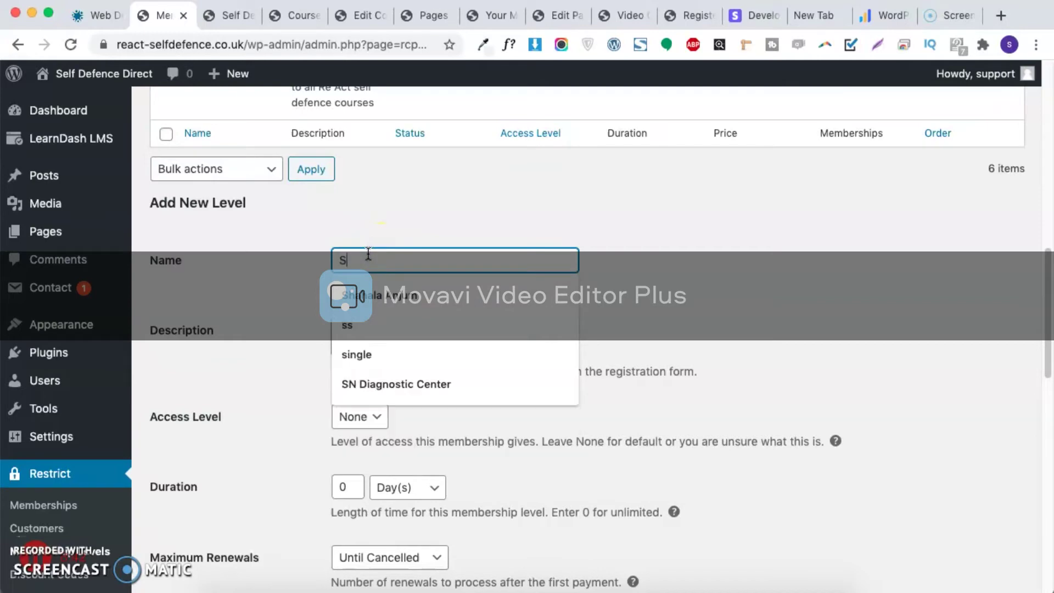
{"action": "key", "text": "BackSpace"}
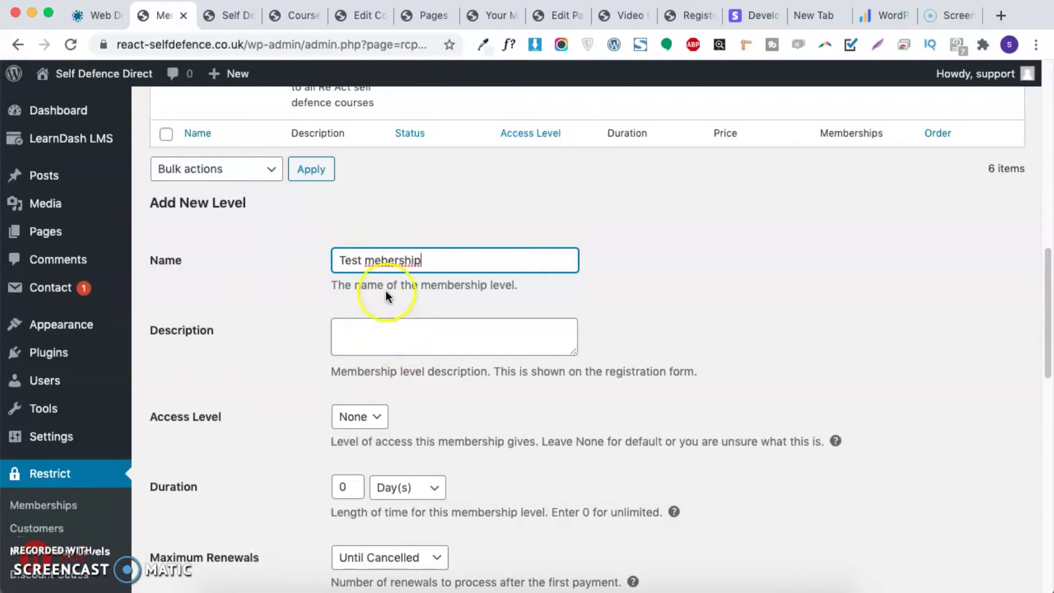
{"action": "left_click", "coordinate": [379, 261]}
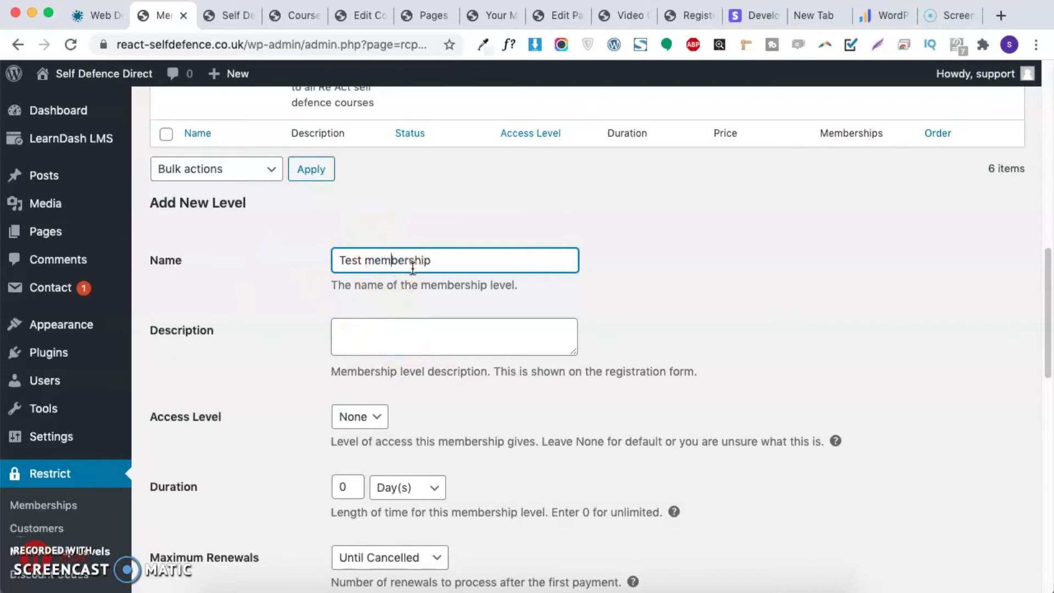
{"action": "key", "text": "super+a"}
Step: Add the description 'The Description of Test membership will go here'
{"action": "left_click", "coordinate": [363, 331]}
{"action": "type", "text": "teh"}
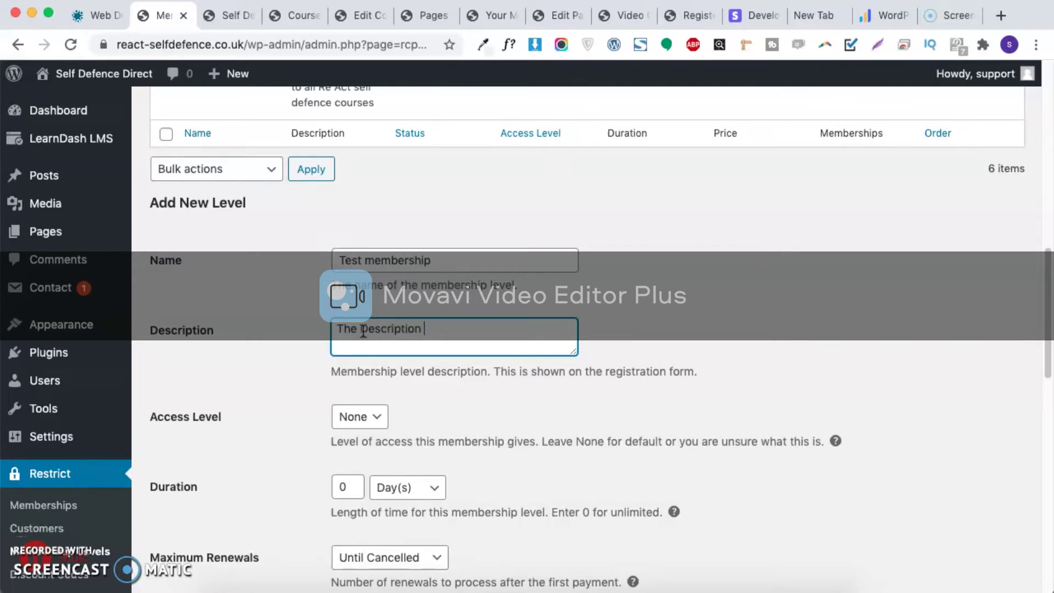
{"action": "type", "text": "f Test membership will go here"}
{"action": "scroll", "coordinate": [527, 329], "scroll_direction": "down", "scroll_amount": 2}
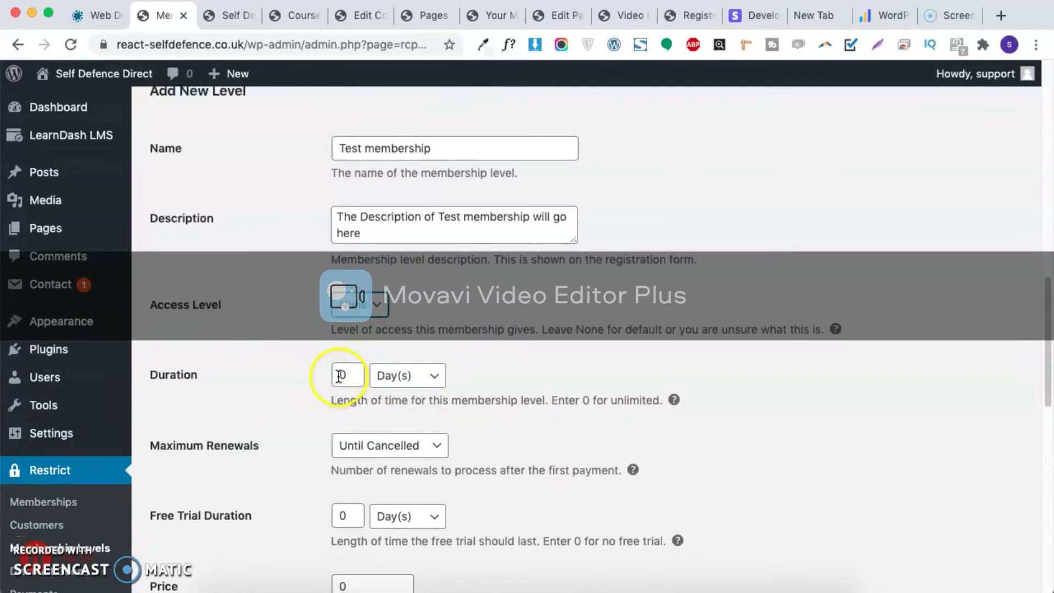
{"action": "double_click", "coordinate": [363, 375]}
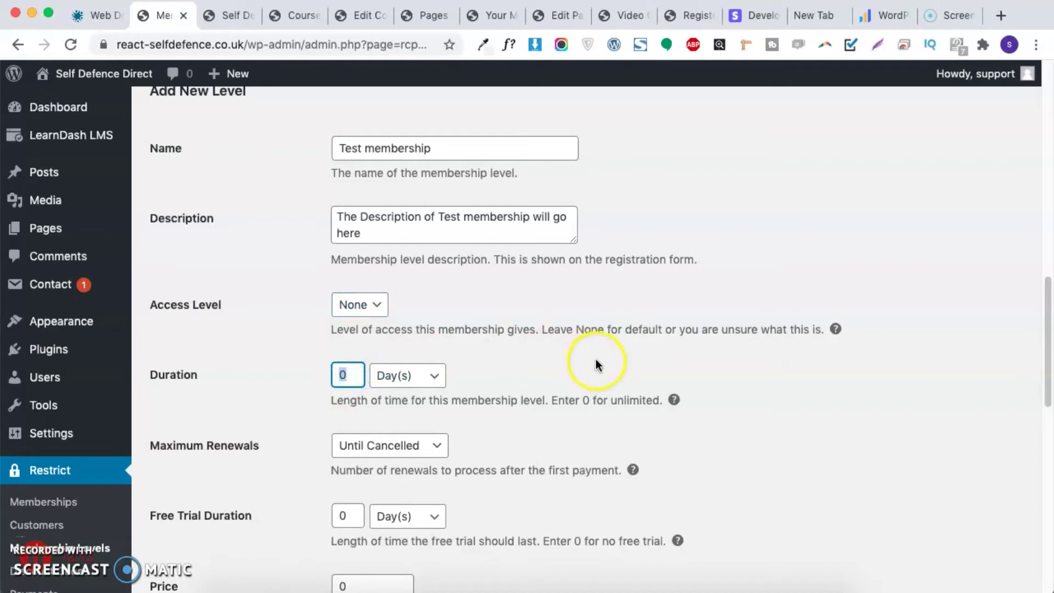
Step: Set the level's duration to 42 with Day(s) as the unit
{"action": "left_click", "coordinate": [403, 376]}
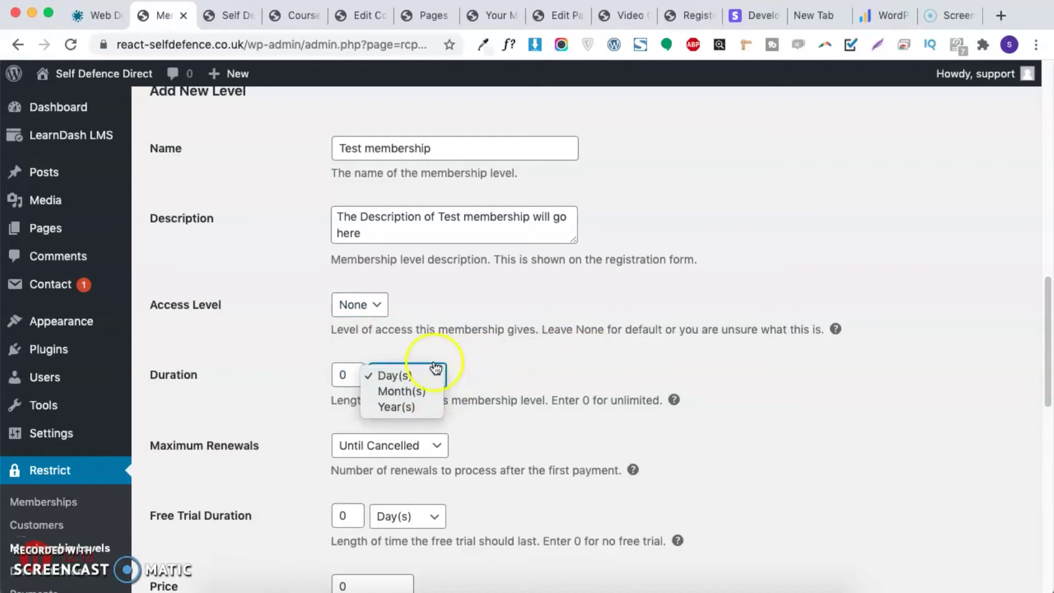
{"action": "left_click", "coordinate": [332, 376]}
{"action": "double_click", "coordinate": [330, 376]}
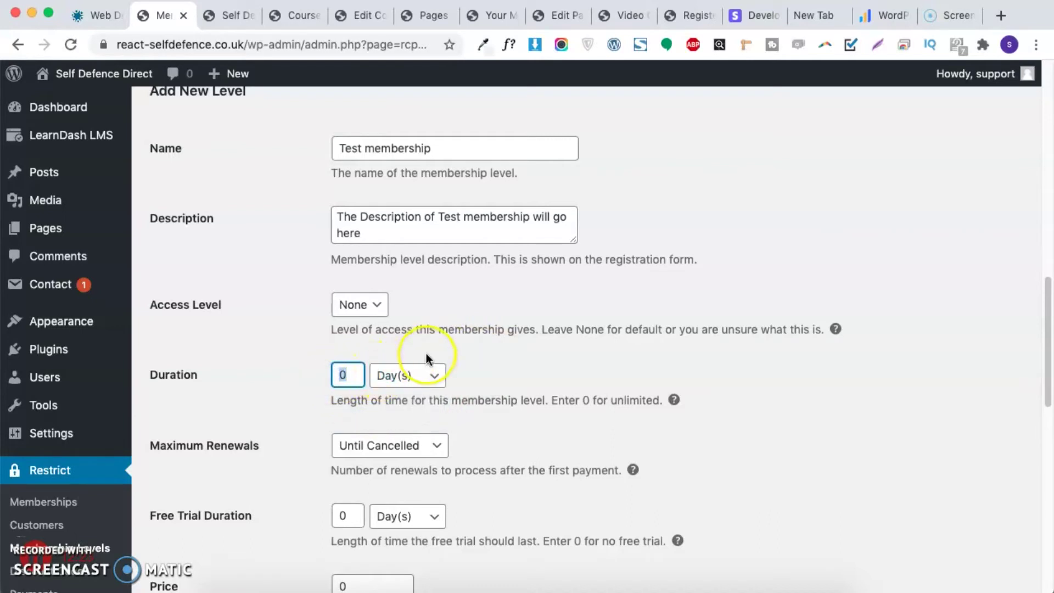
{"action": "type", "text": "6"}
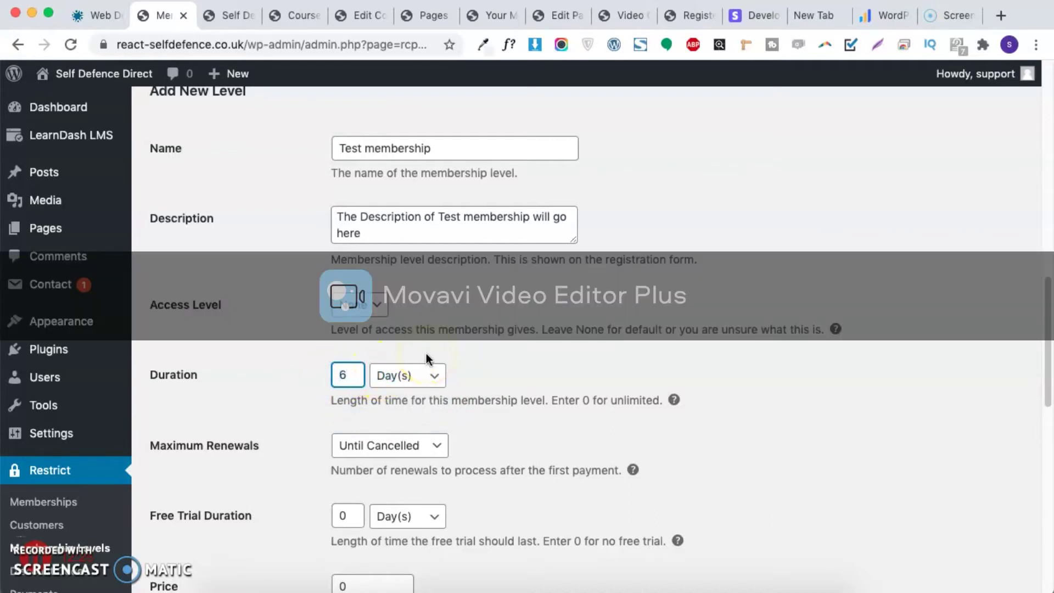
{"action": "key", "text": "BackSpace"}
{"action": "type", "text": "42"}
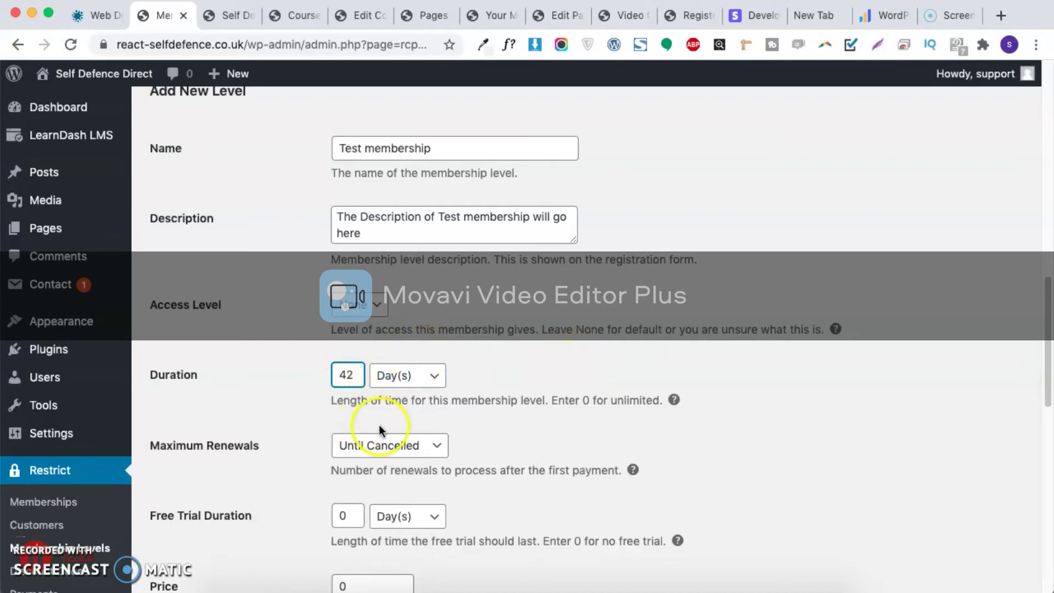
Step: Keep Maximum Renewals at Until Cancelled
{"action": "scroll", "coordinate": [387, 423], "scroll_direction": "down", "scroll_amount": 2}
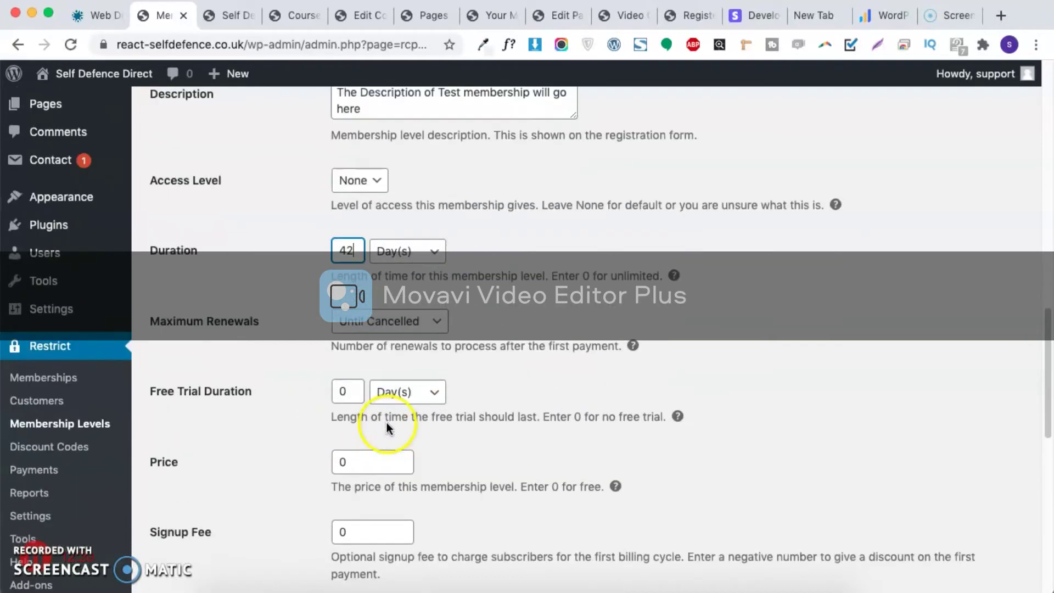
{"action": "left_click", "coordinate": [399, 320]}
{"action": "left_click", "coordinate": [484, 310]}
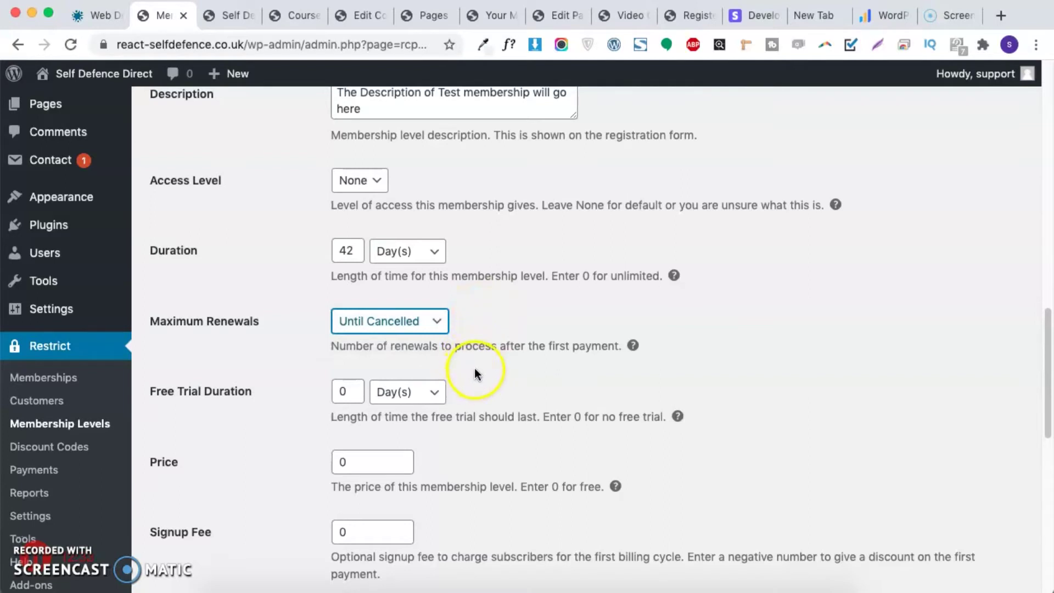
{"action": "scroll", "coordinate": [474, 372], "scroll_direction": "down", "scroll_amount": 2}
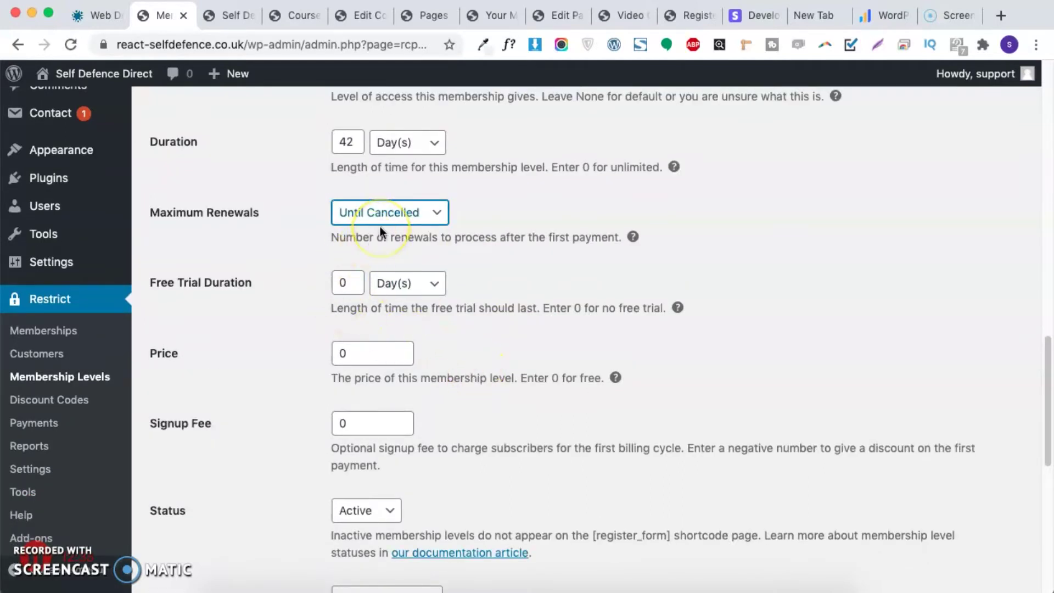
Step: Set the new level's price to 35
{"action": "double_click", "coordinate": [350, 280]}
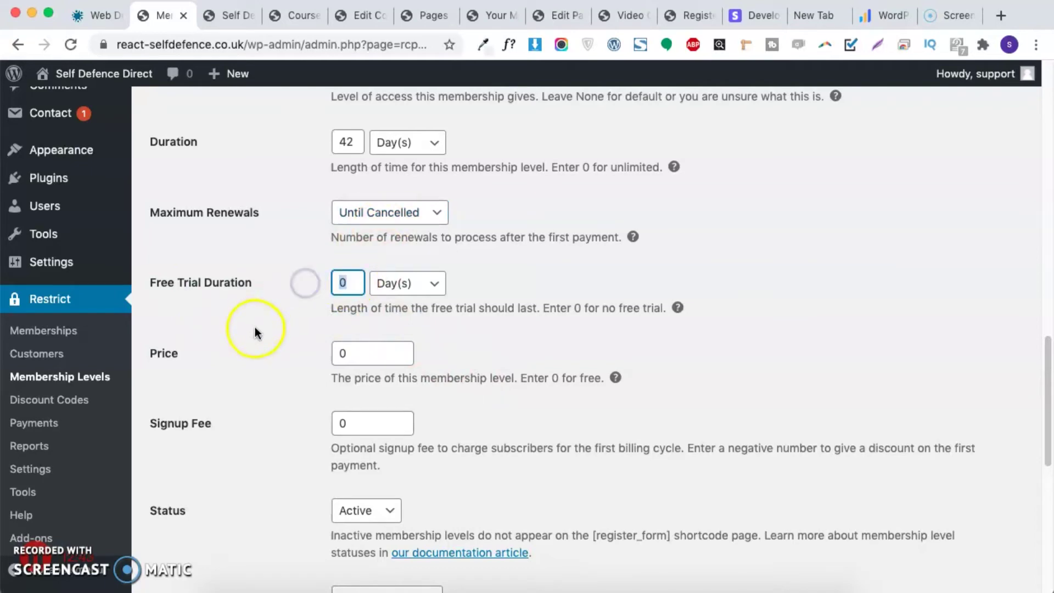
{"action": "left_click", "coordinate": [378, 354]}
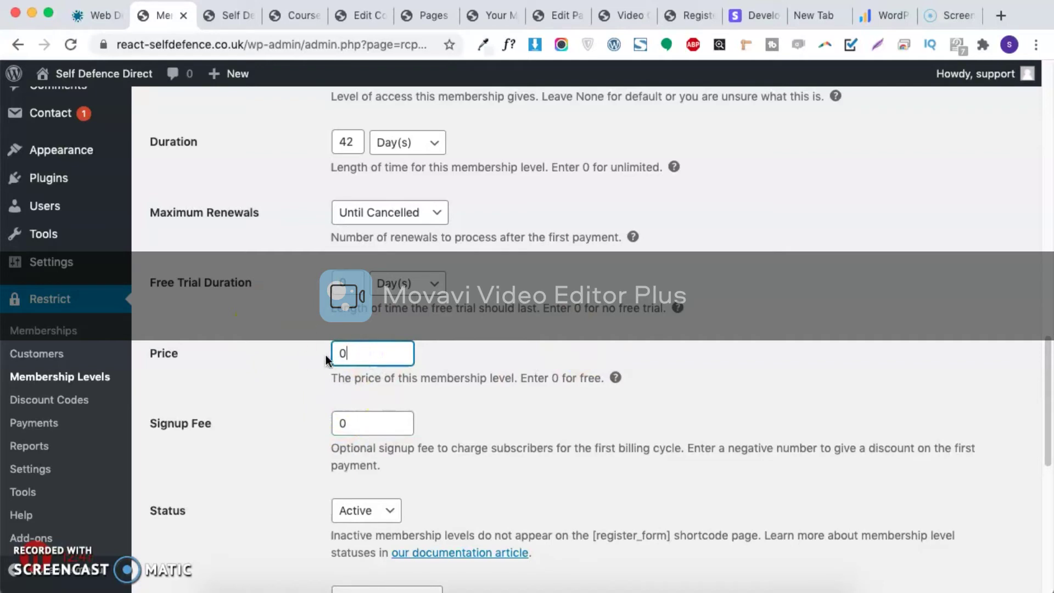
{"action": "left_click", "coordinate": [342, 354]}
{"action": "key", "text": "Delete"}
{"action": "left_click", "coordinate": [412, 389]}
{"action": "scroll", "coordinate": [412, 389], "scroll_direction": "down", "scroll_amount": 1}
Step: Set the signup fee to 0
{"action": "left_click_drag", "start_coordinate": [357, 400], "coordinate": [239, 391]}
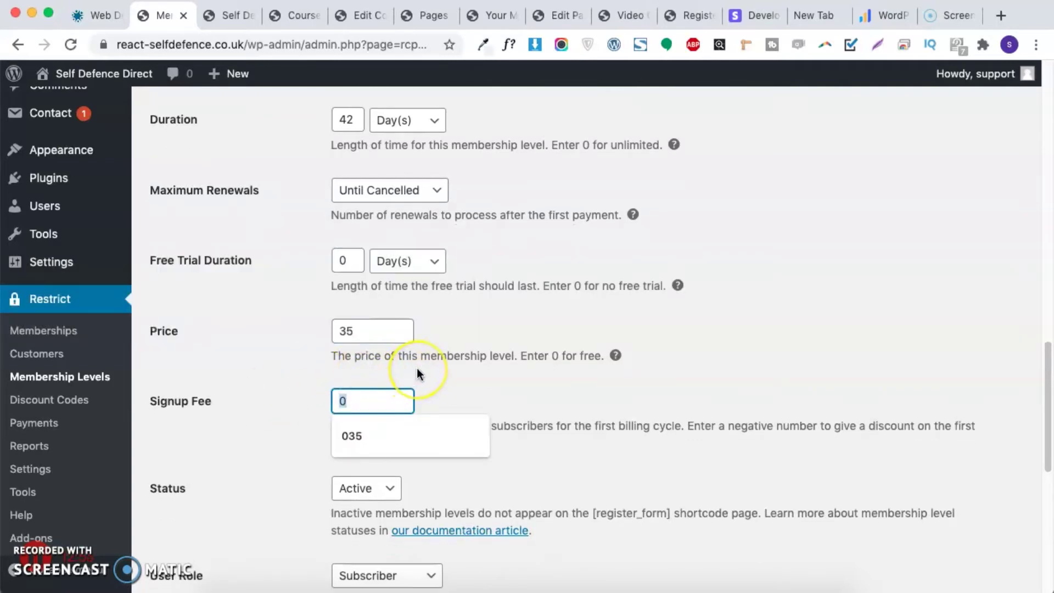
{"action": "key", "text": "Delete"}
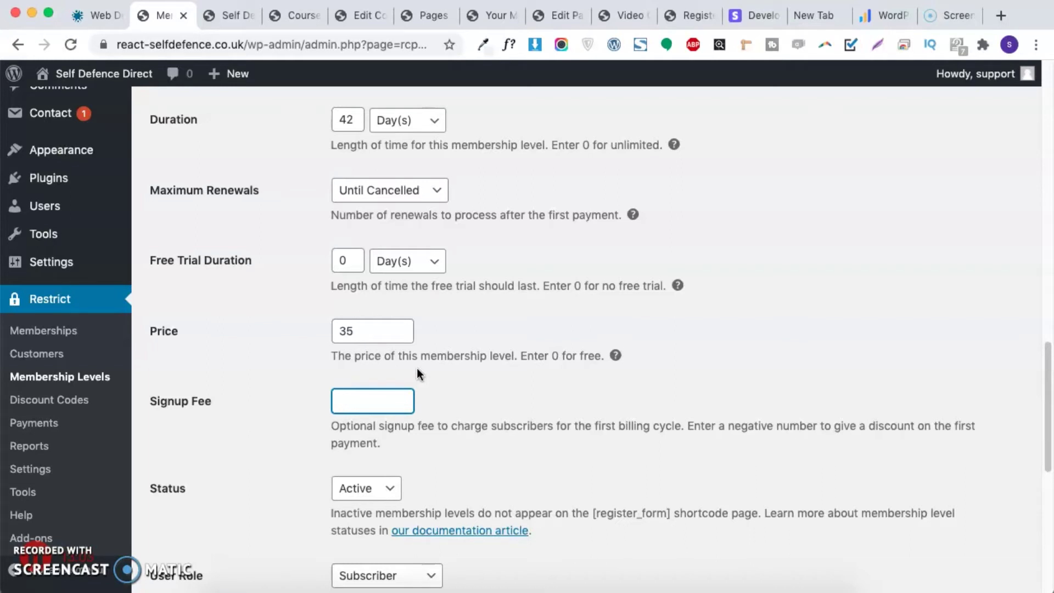
{"action": "left_click_drag", "start_coordinate": [389, 326], "coordinate": [282, 330]}
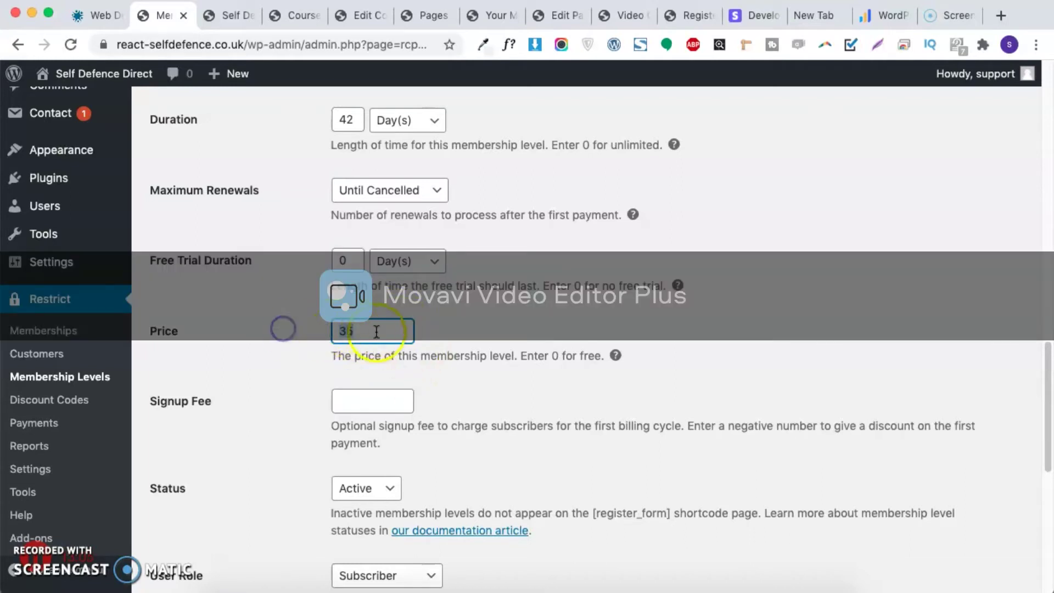
{"action": "left_click", "coordinate": [355, 393]}
{"action": "type", "text": "0"}
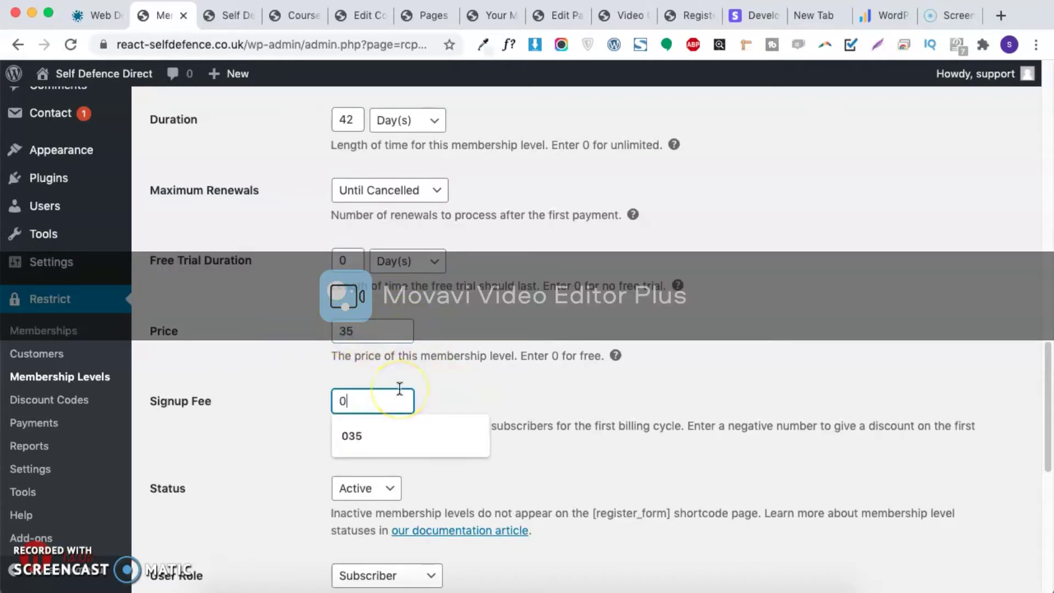
{"action": "left_click", "coordinate": [485, 384]}
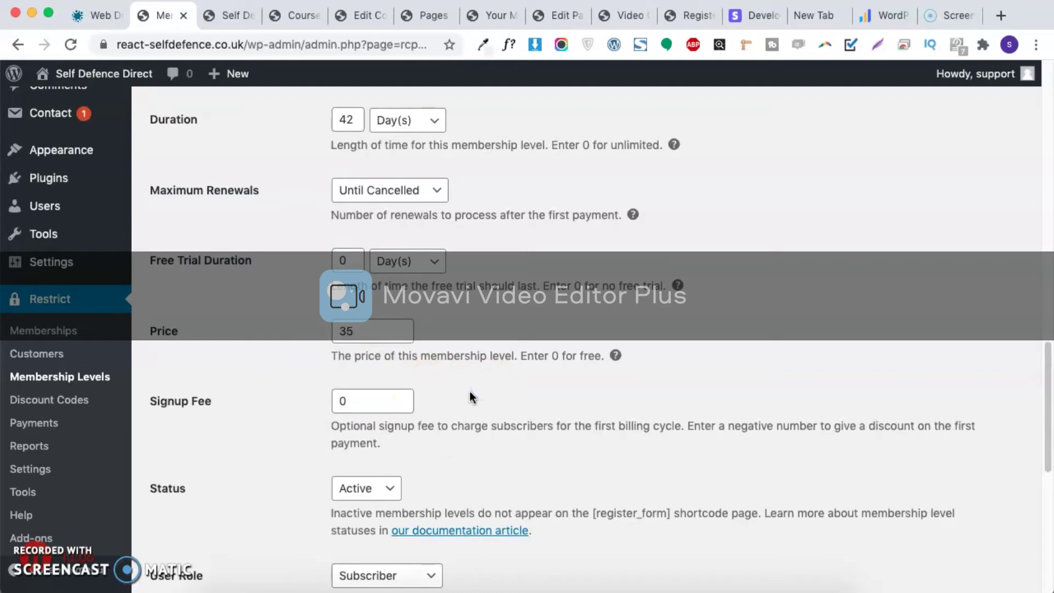
Step: Confirm the level's Status is Active
{"action": "scroll", "coordinate": [469, 390], "scroll_direction": "down", "scroll_amount": 4}
{"action": "left_click", "coordinate": [354, 382]}
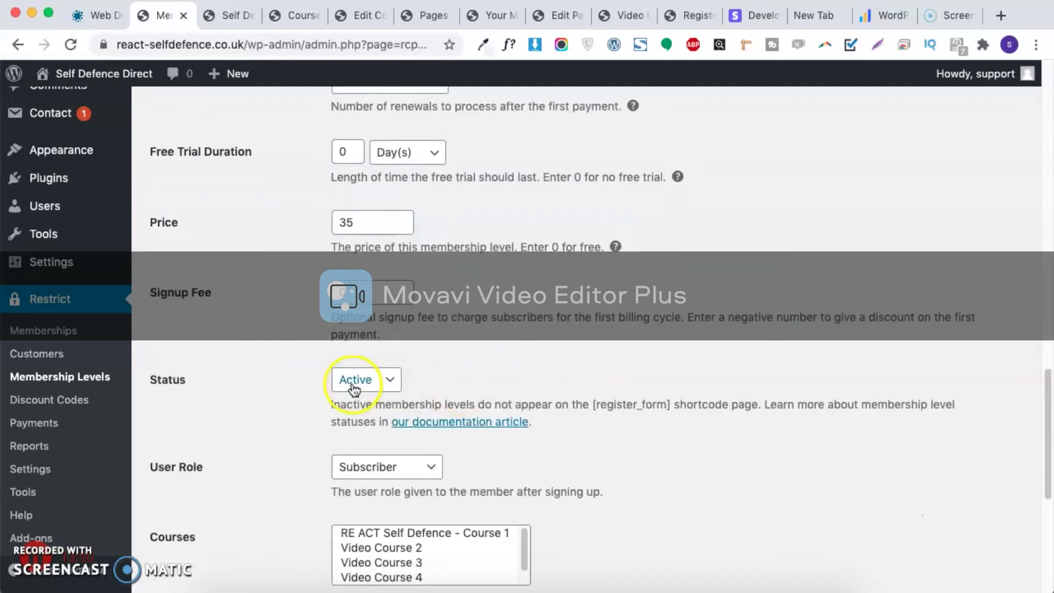
{"action": "left_click_drag", "start_coordinate": [192, 379], "coordinate": [151, 382]}
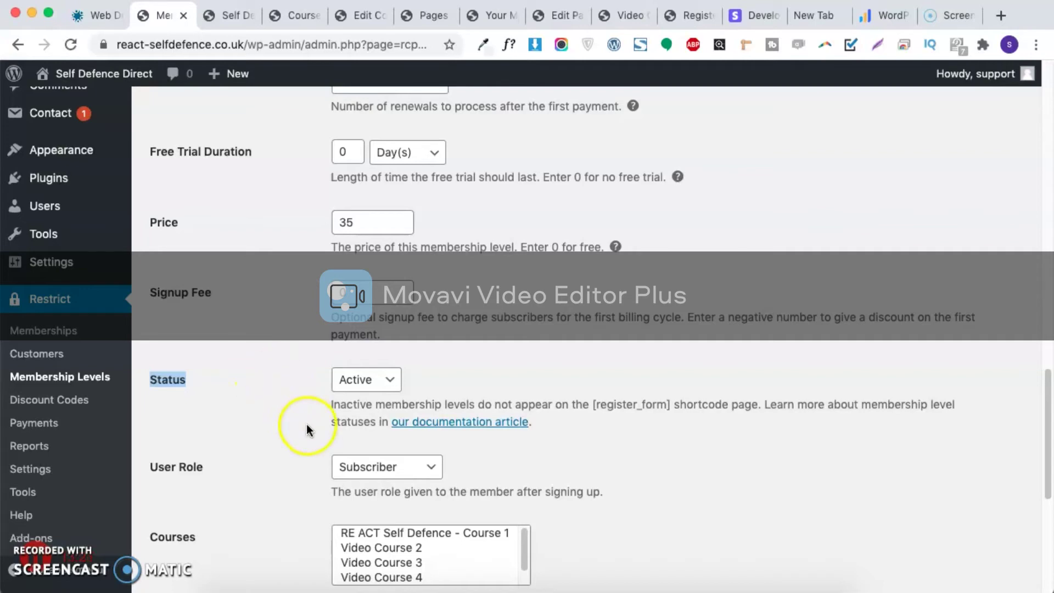
{"action": "scroll", "coordinate": [265, 480], "scroll_direction": "down", "scroll_amount": 5}
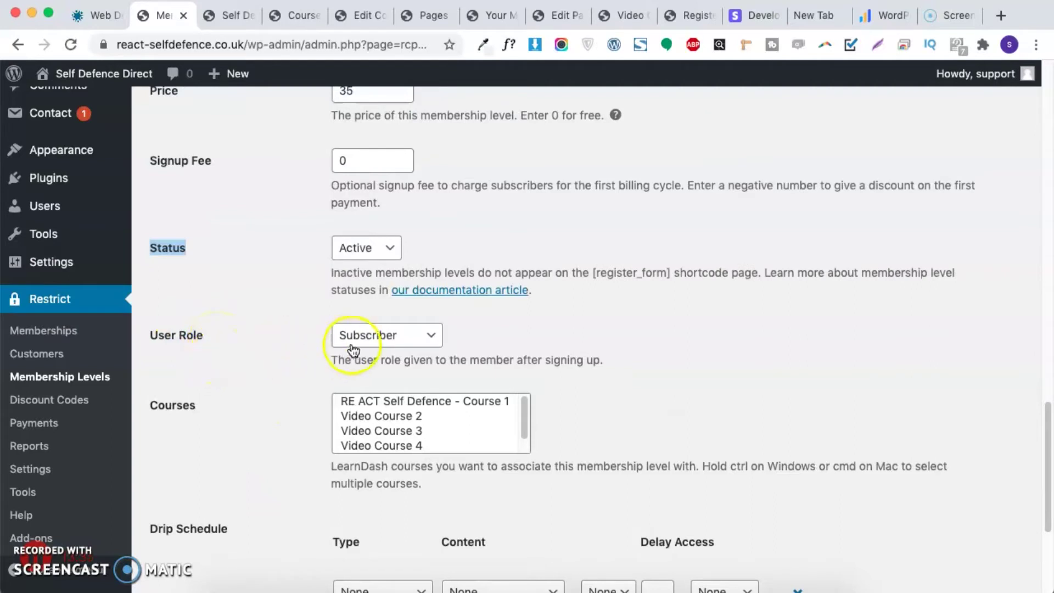
Step: Give new members the Customer role and link RE ACT Self Defence - Course 1
{"action": "left_click", "coordinate": [389, 346]}
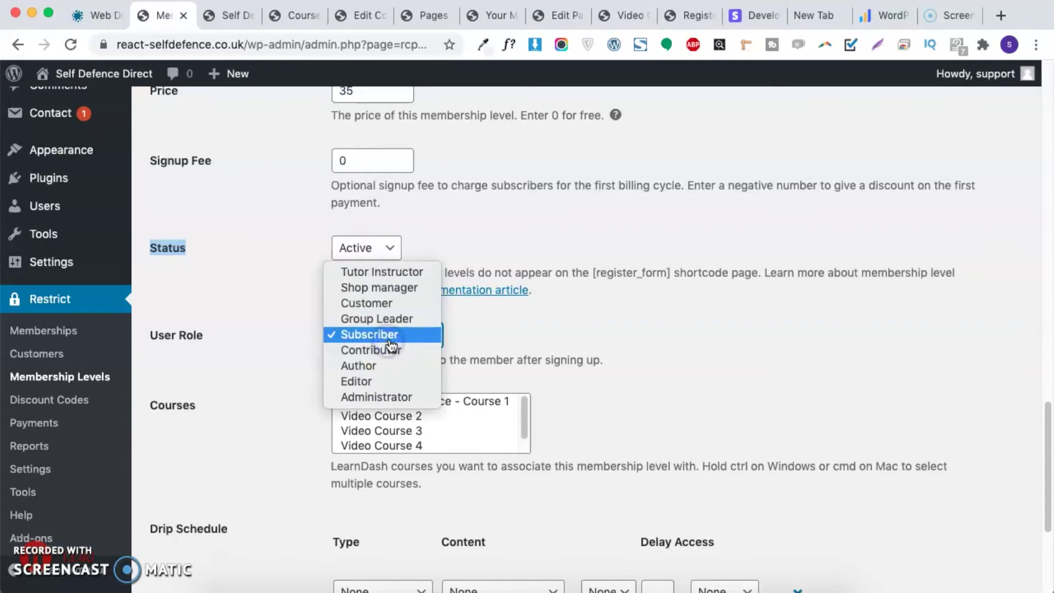
{"action": "left_click", "coordinate": [399, 311]}
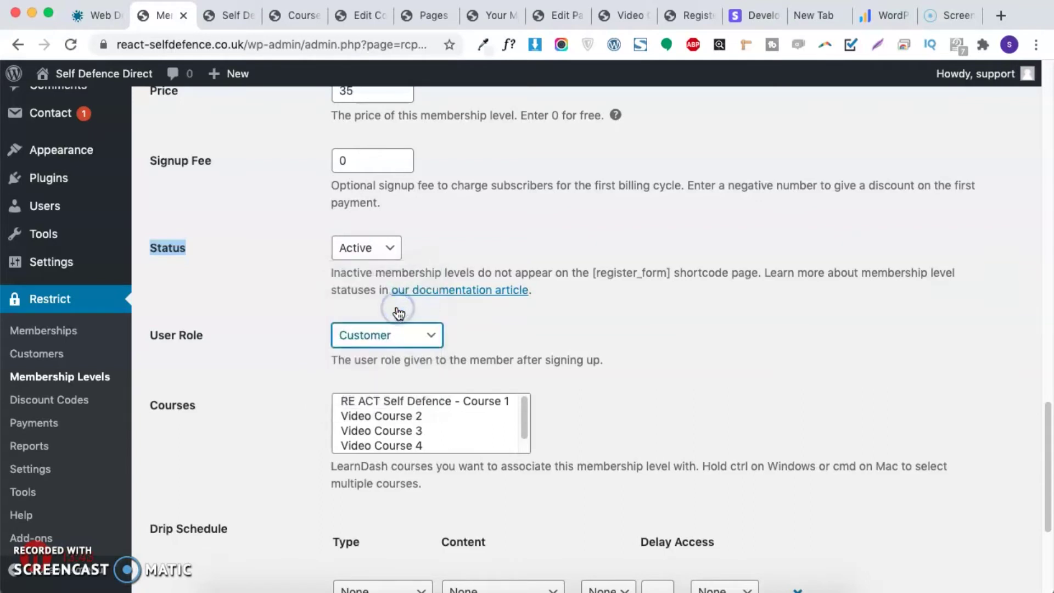
{"action": "left_click", "coordinate": [392, 403]}
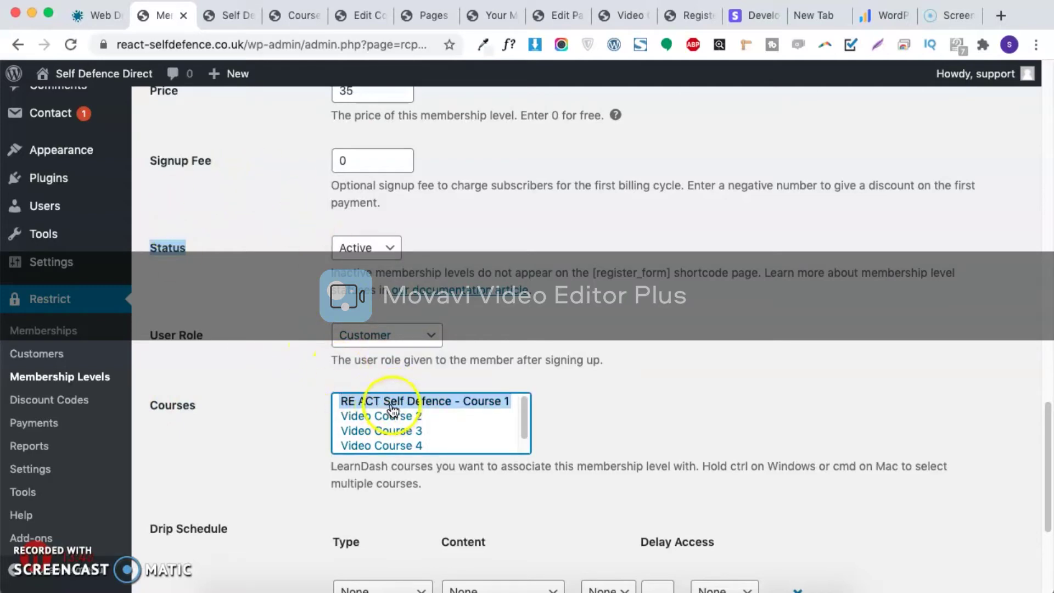
{"action": "scroll", "coordinate": [258, 310], "scroll_direction": "up", "scroll_amount": 5}
{"action": "scroll", "coordinate": [263, 308], "scroll_direction": "down", "scroll_amount": 5}
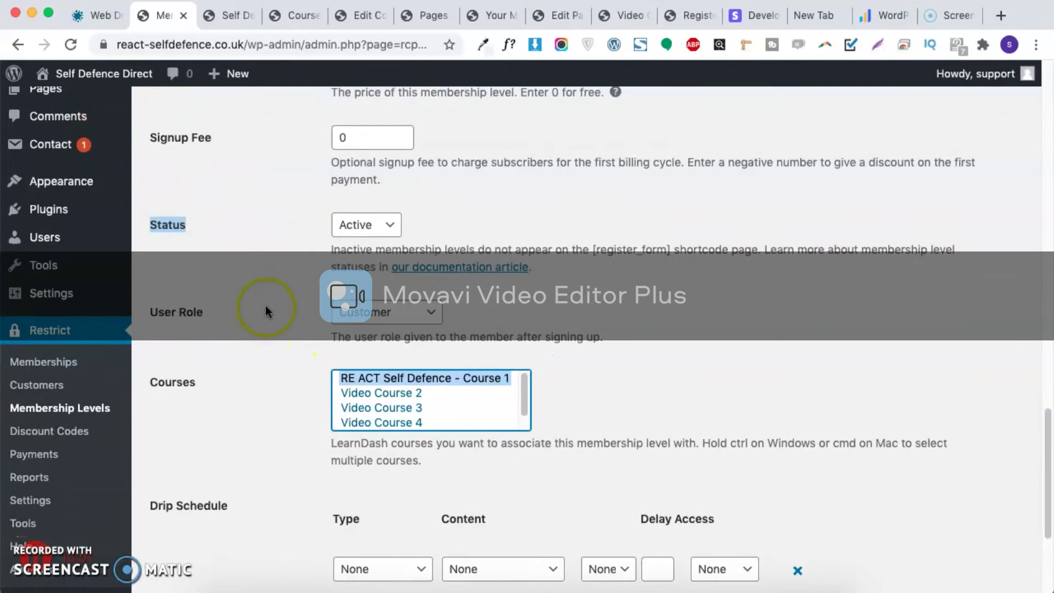
{"action": "scroll", "coordinate": [266, 308], "scroll_direction": "up", "scroll_amount": 10}
{"action": "scroll", "coordinate": [269, 305], "scroll_direction": "down", "scroll_amount": 3}
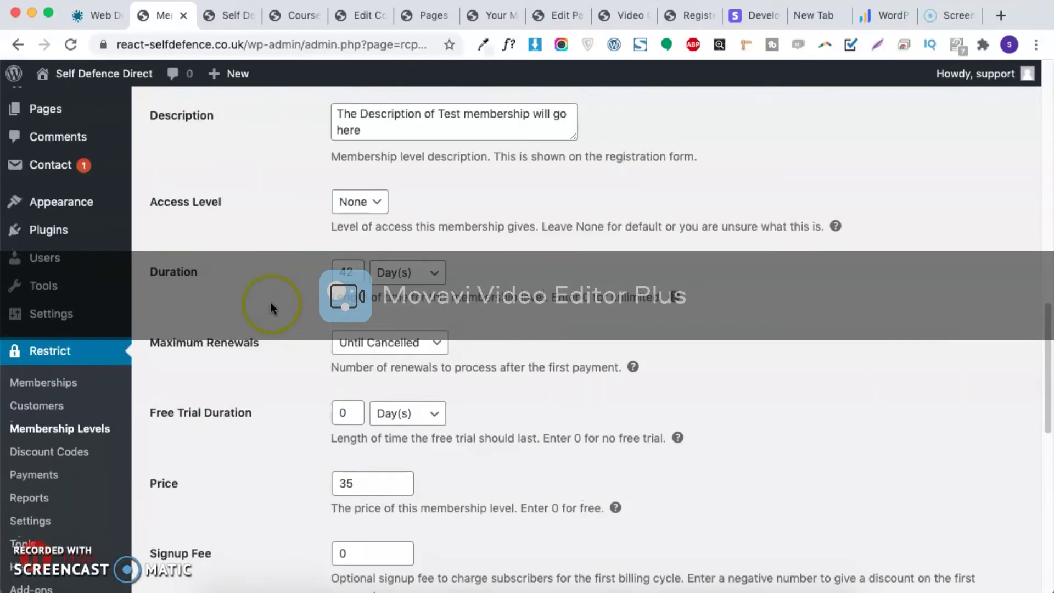
{"action": "scroll", "coordinate": [270, 301], "scroll_direction": "up", "scroll_amount": 5}
{"action": "left_click_drag", "start_coordinate": [429, 341], "coordinate": [317, 341]}
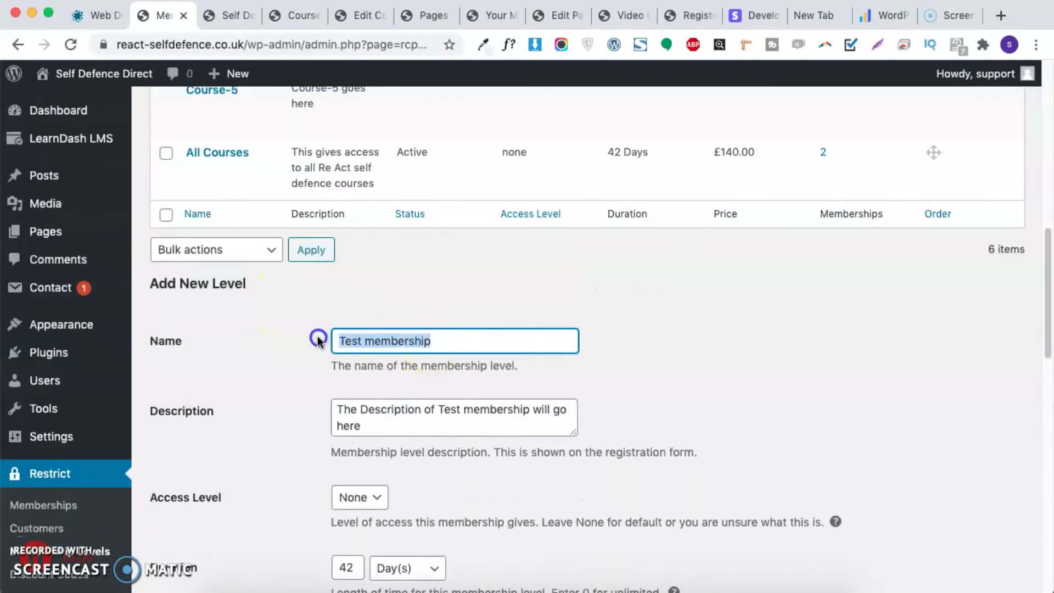
{"action": "scroll", "coordinate": [353, 408], "scroll_direction": "down", "scroll_amount": 13}
Step: Try linking Video Courses 2, 3 and 4, then reset the course selection
{"action": "left_click", "coordinate": [404, 433], "text": "super"}
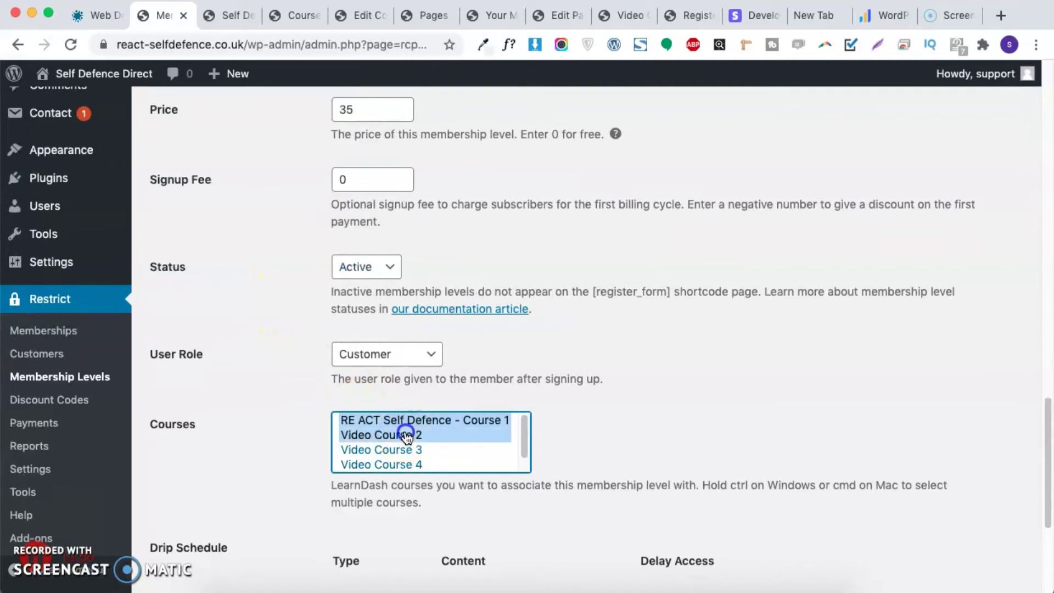
{"action": "left_click", "coordinate": [437, 451], "text": "super"}
{"action": "left_click", "coordinate": [436, 465], "text": "super"}
{"action": "scroll", "coordinate": [448, 437], "scroll_direction": "down", "scroll_amount": 1}
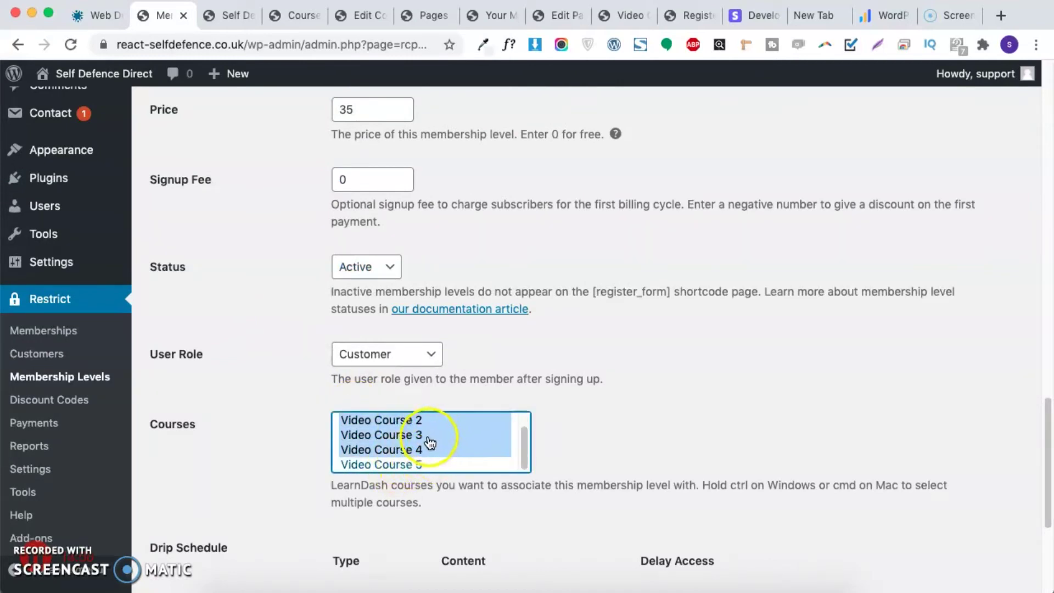
{"action": "scroll", "coordinate": [417, 446], "scroll_direction": "up", "scroll_amount": 1}
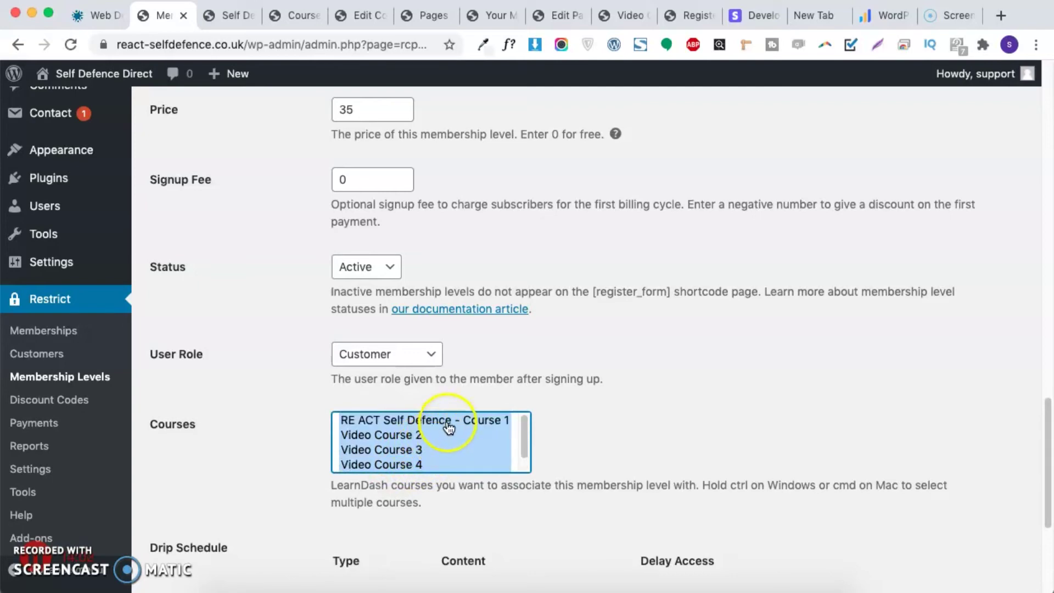
{"action": "left_click", "coordinate": [443, 421]}
{"action": "left_click", "coordinate": [441, 435]}
{"action": "left_click", "coordinate": [617, 431]}
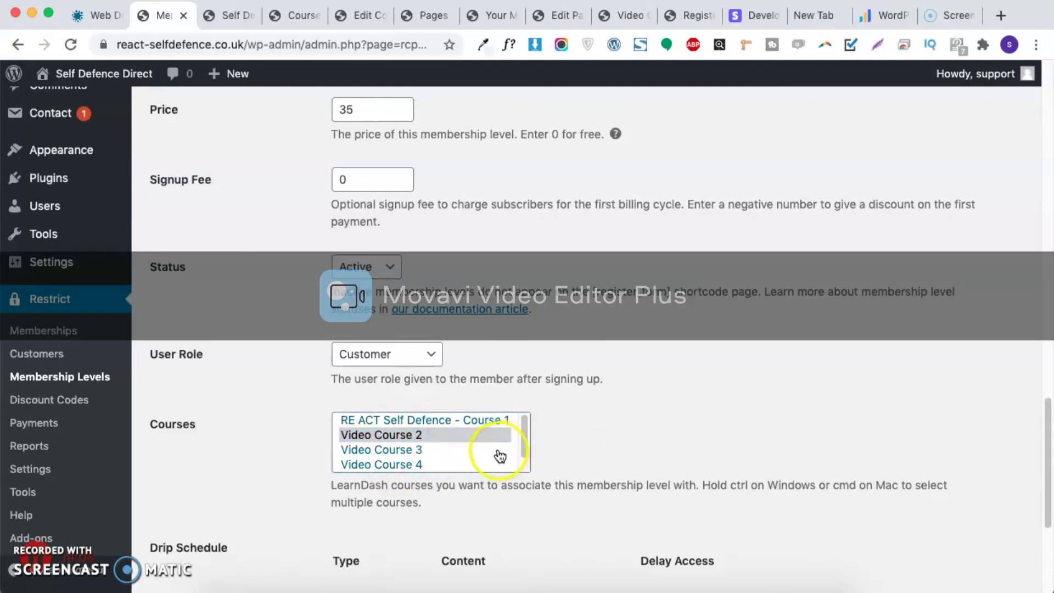
Step: Link Video Course 2 and Video Course 3 together with Course 1
{"action": "left_click", "coordinate": [445, 449]}
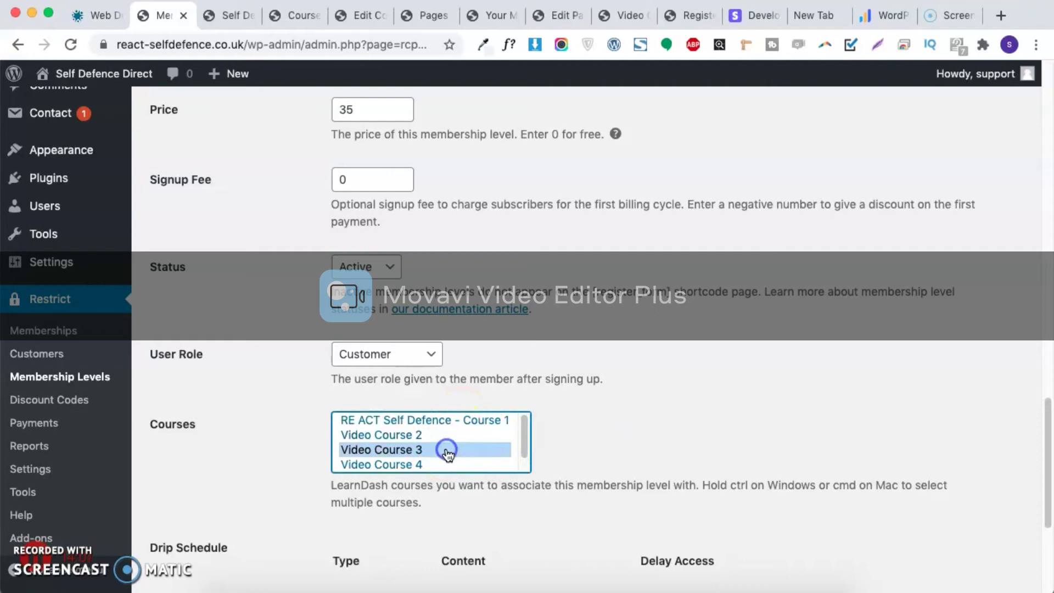
{"action": "left_click", "coordinate": [449, 437], "text": "super"}
{"action": "scroll", "coordinate": [455, 447], "scroll_direction": "down", "scroll_amount": 1}
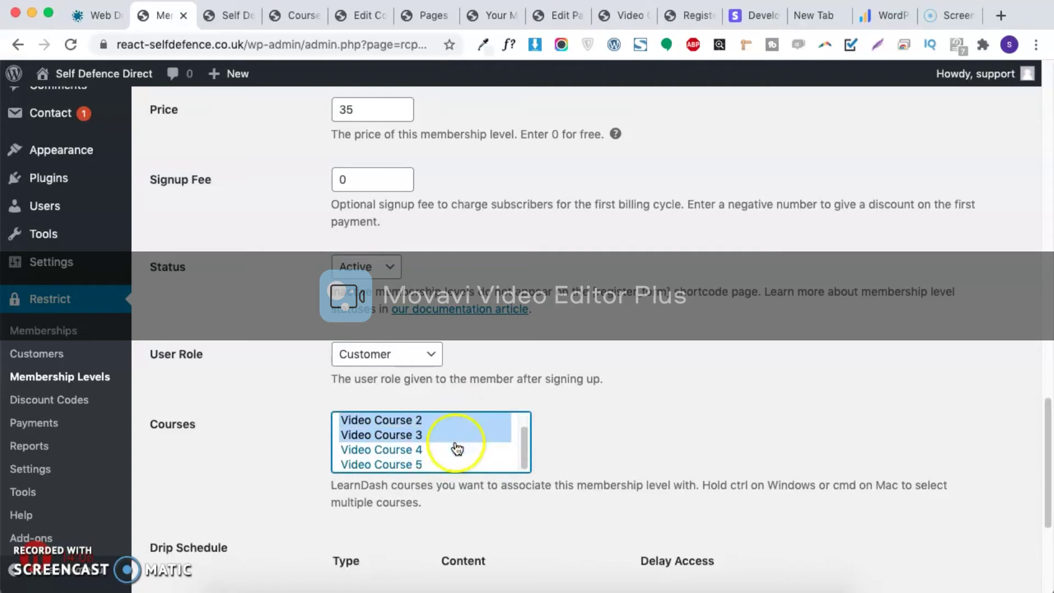
{"action": "scroll", "coordinate": [448, 426], "scroll_direction": "up", "scroll_amount": 1}
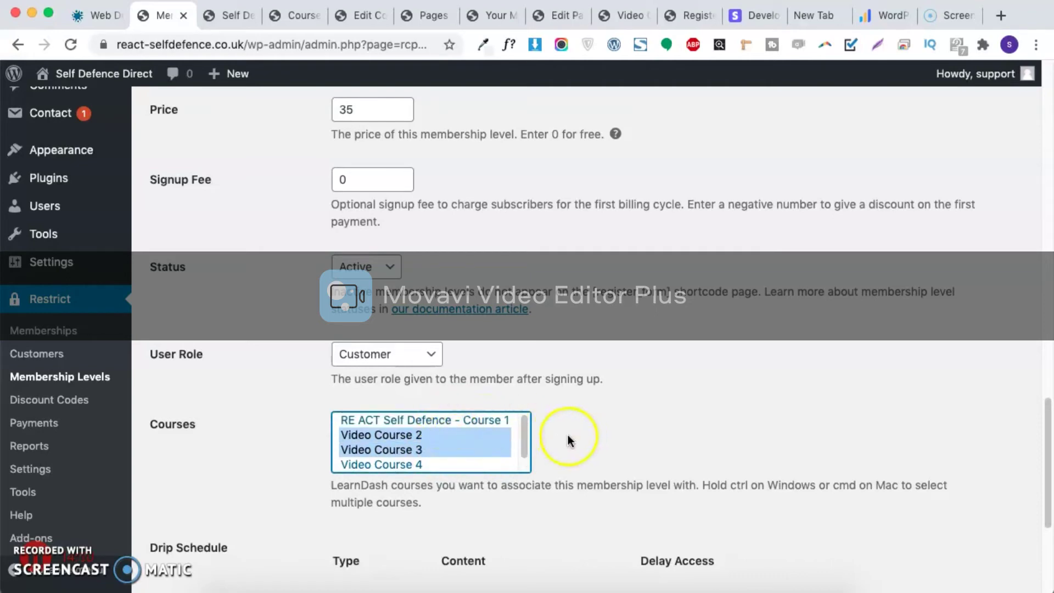
{"action": "scroll", "coordinate": [576, 435], "scroll_direction": "down", "scroll_amount": 4}
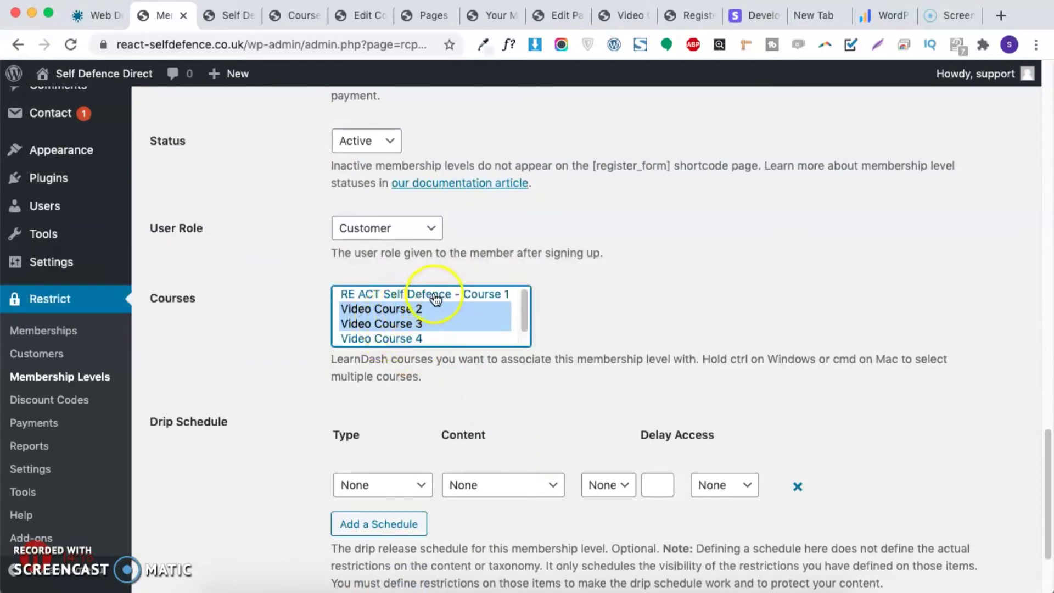
{"action": "left_click", "coordinate": [441, 294], "text": "super"}
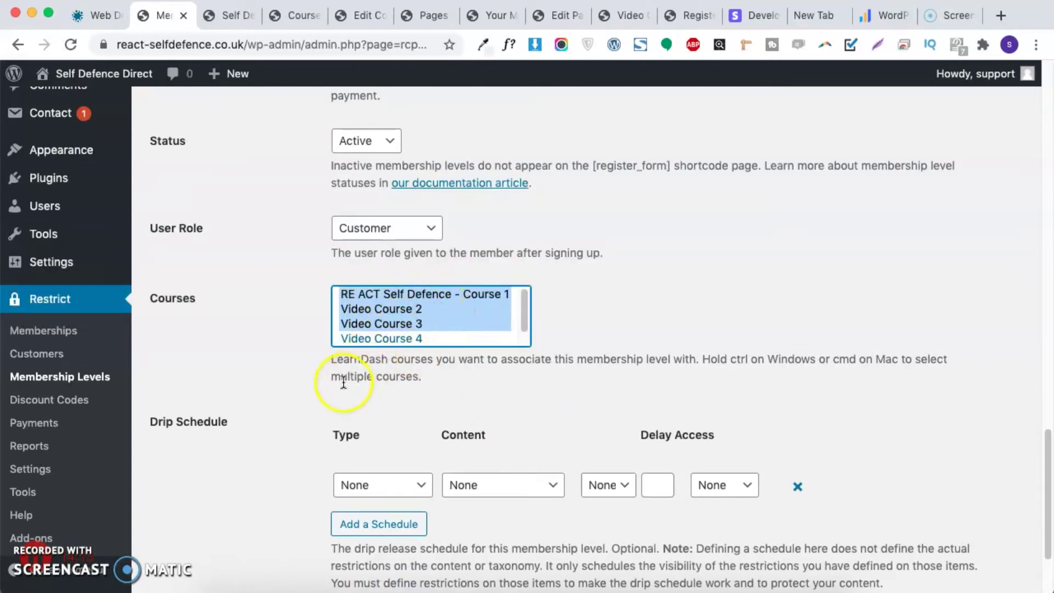
Step: Add a drip rule releasing RE ACT Self Defence - Course 1 after 0 days
{"action": "scroll", "coordinate": [348, 417], "scroll_direction": "down", "scroll_amount": 2}
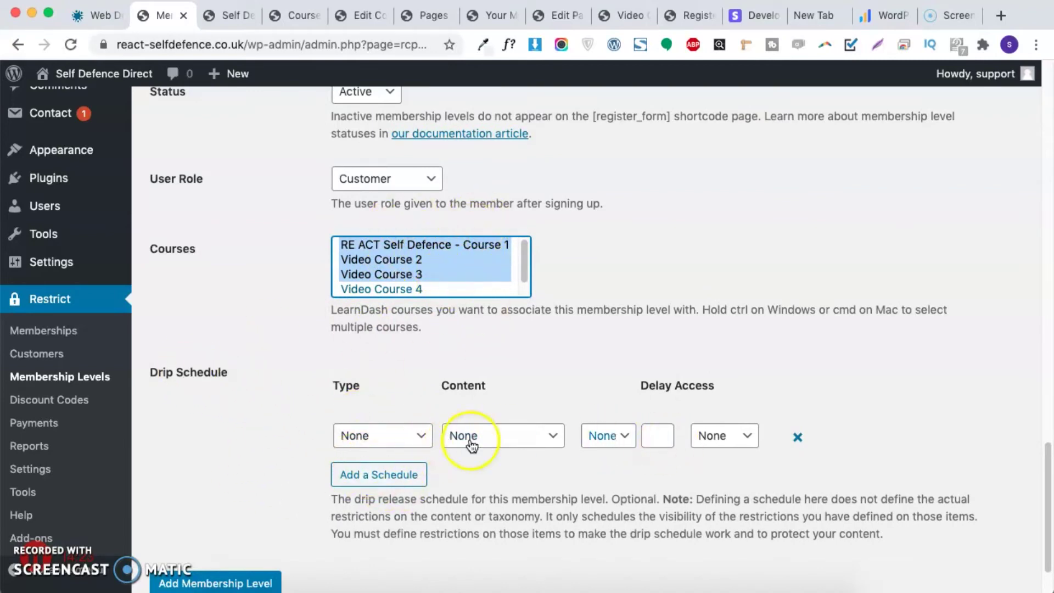
{"action": "left_click", "coordinate": [409, 437]}
{"action": "left_click", "coordinate": [384, 466]}
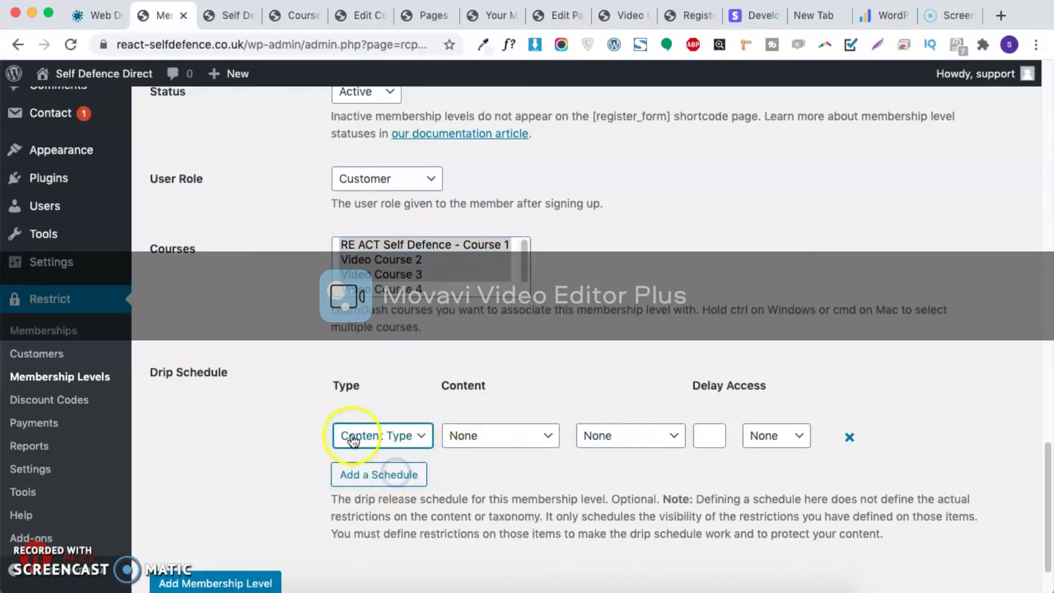
{"action": "left_click", "coordinate": [478, 447]}
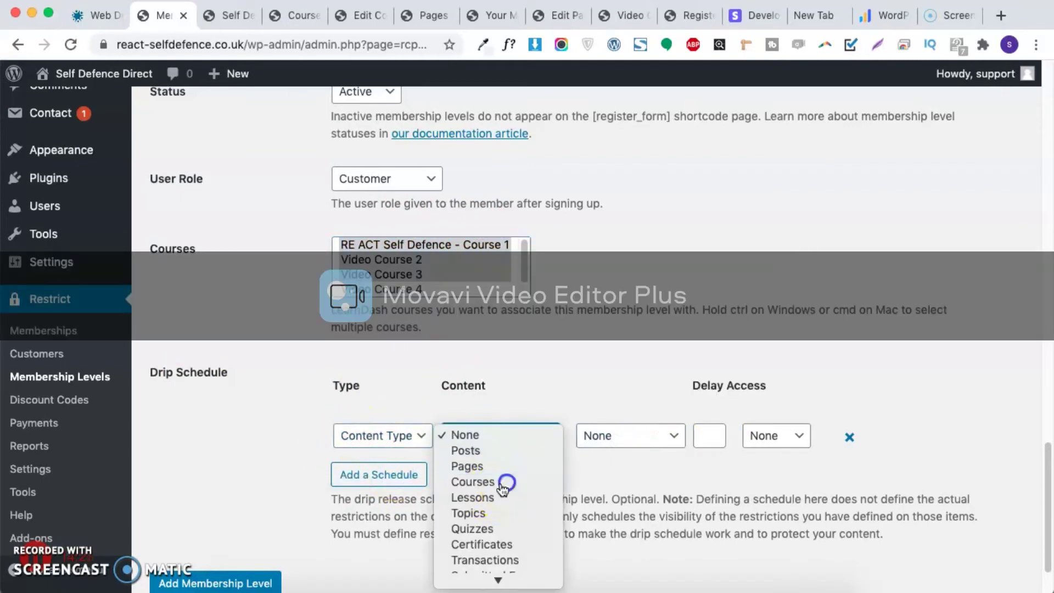
{"action": "left_click", "coordinate": [507, 482]}
{"action": "left_click", "coordinate": [482, 436]}
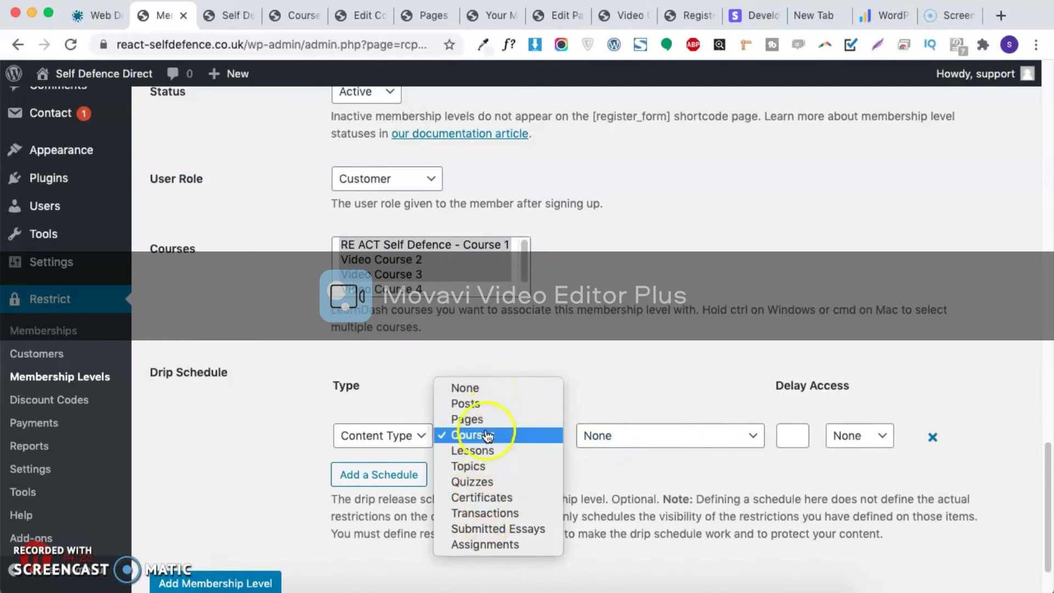
{"action": "left_click", "coordinate": [626, 388]}
{"action": "left_click", "coordinate": [683, 435]}
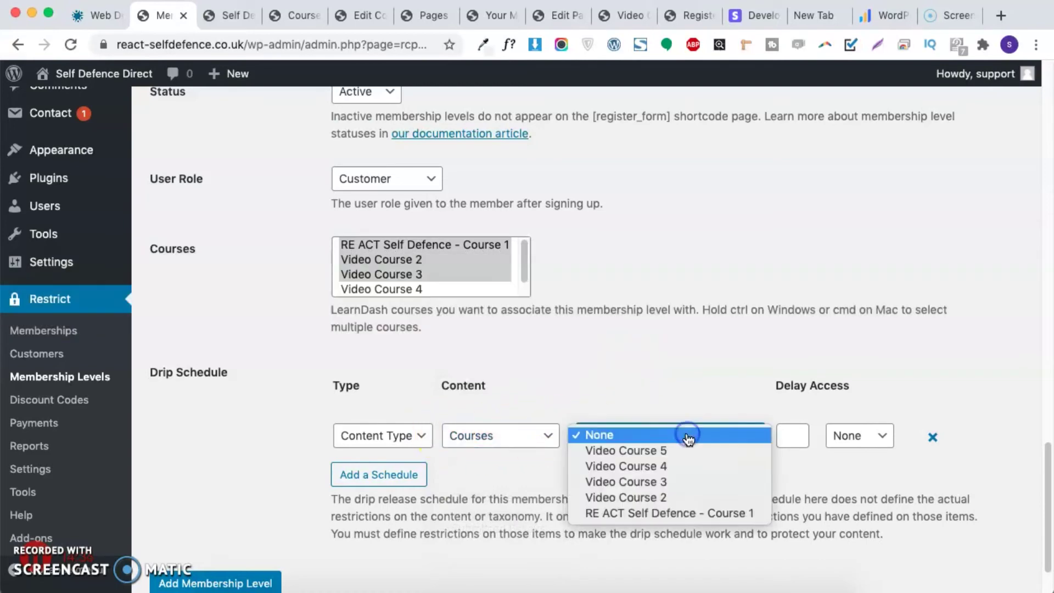
{"action": "left_click", "coordinate": [661, 513]}
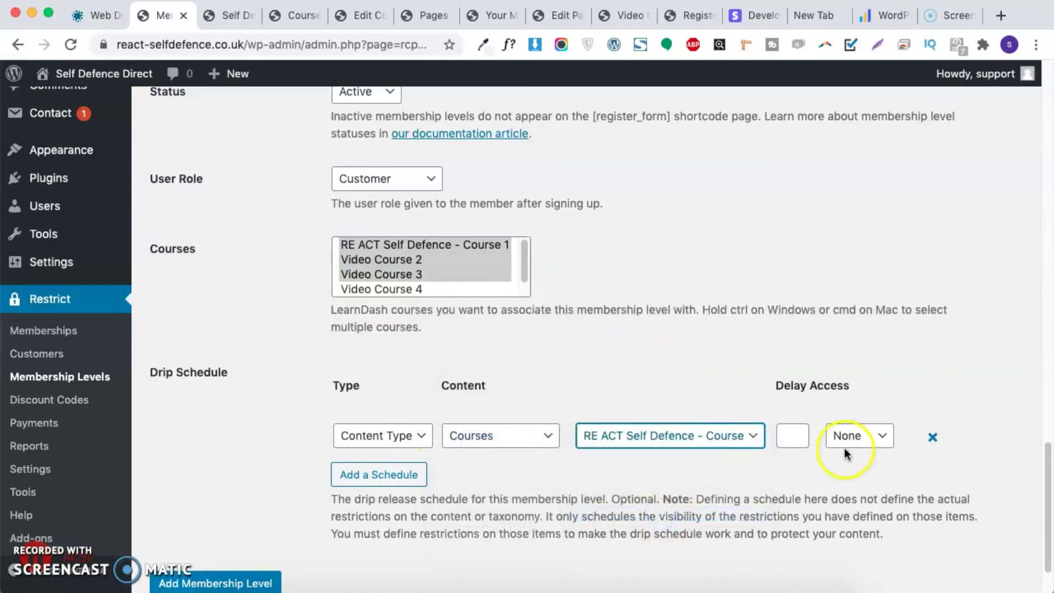
{"action": "left_click", "coordinate": [789, 435]}
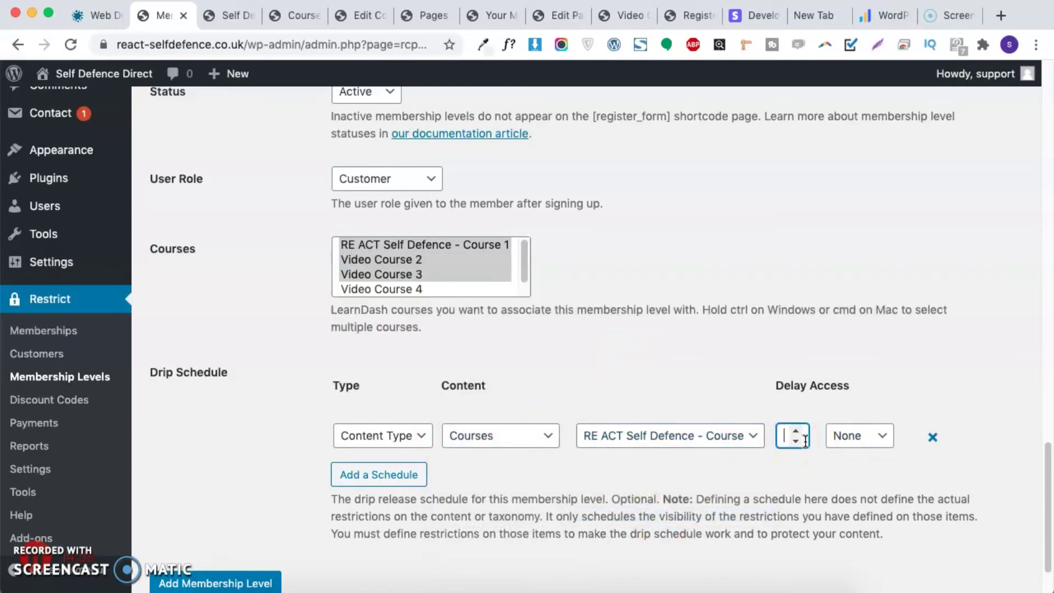
{"action": "left_click", "coordinate": [886, 442]}
{"action": "left_click", "coordinate": [861, 449]}
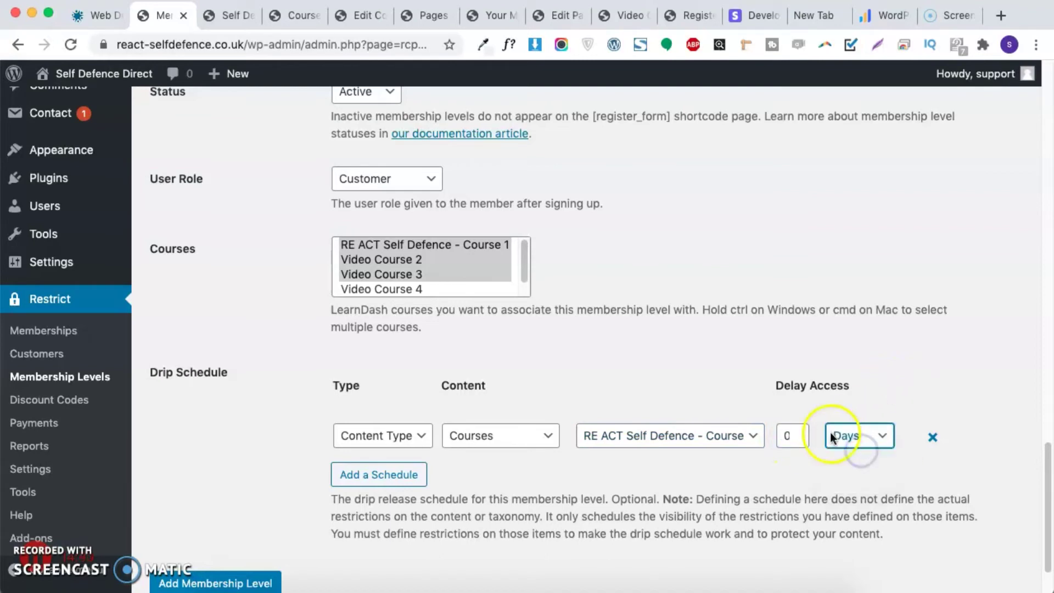
Step: Add a second drip row scheduling Video Course 2 at a 2-day delay
{"action": "left_click", "coordinate": [394, 479]}
{"action": "left_click", "coordinate": [380, 486]}
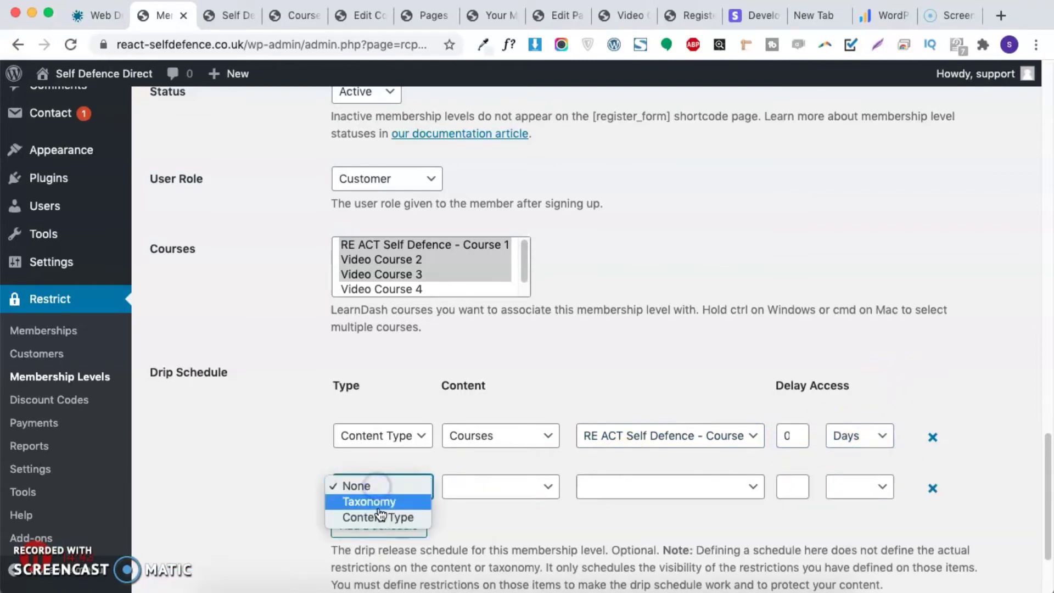
{"action": "left_click", "coordinate": [395, 516]}
{"action": "left_click", "coordinate": [483, 486]}
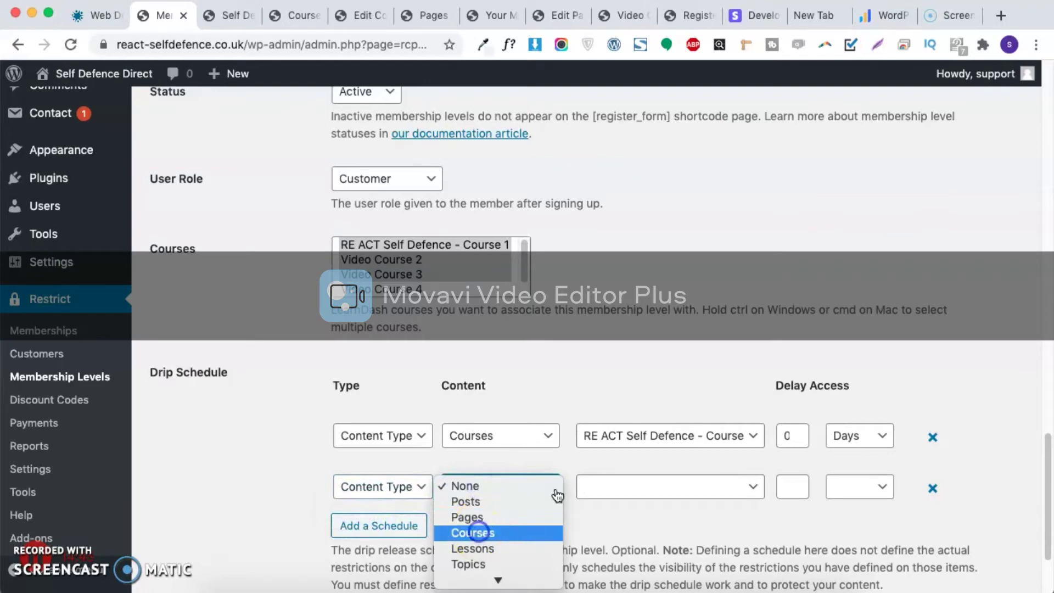
{"action": "left_click", "coordinate": [530, 532]}
{"action": "left_click", "coordinate": [637, 486]}
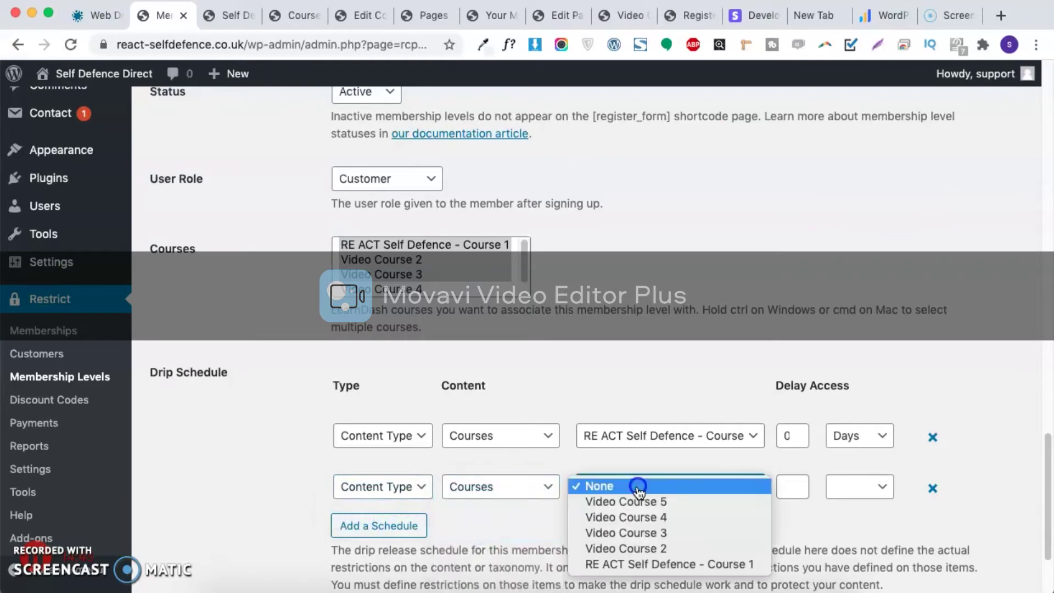
{"action": "left_click", "coordinate": [637, 548]}
{"action": "left_click", "coordinate": [788, 488]}
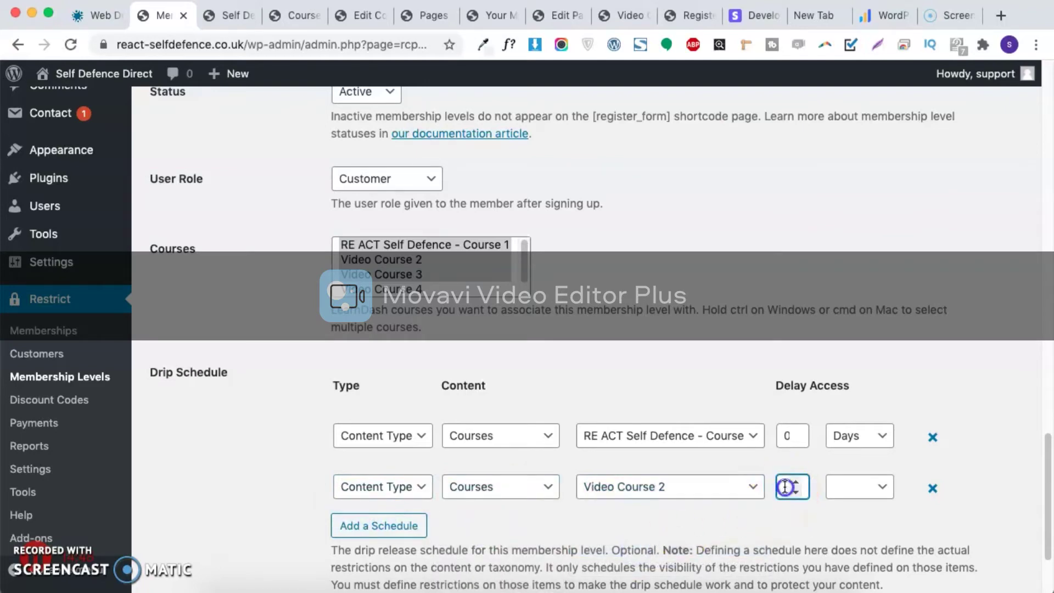
{"action": "left_click", "coordinate": [853, 489]}
{"action": "left_click", "coordinate": [860, 504]}
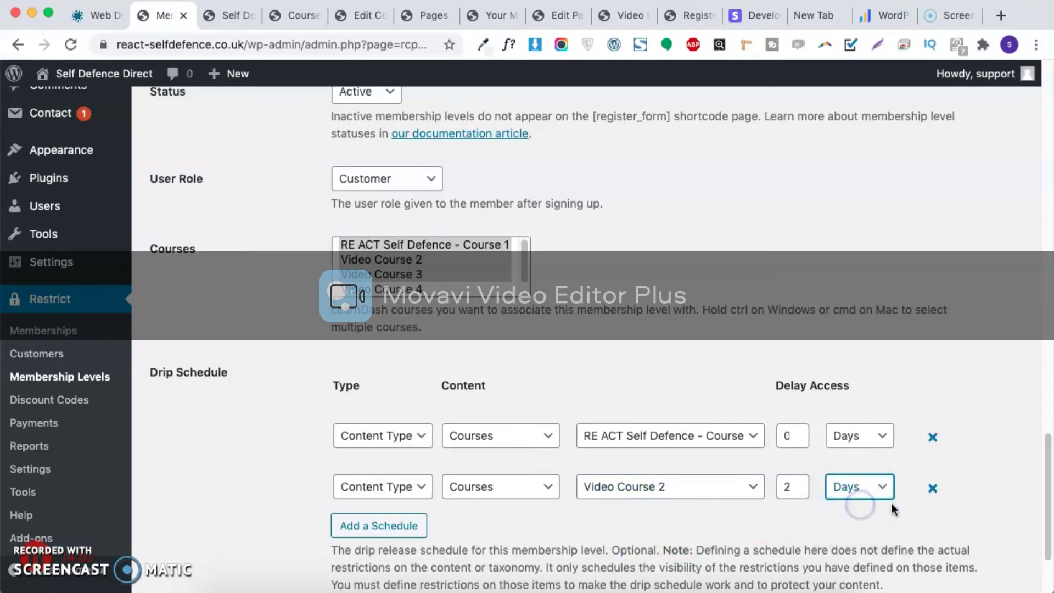
Step: Add a third drip row scheduling Video Course 3 at a 4-day delay
{"action": "left_click", "coordinate": [384, 519]}
{"action": "left_click", "coordinate": [381, 536]}
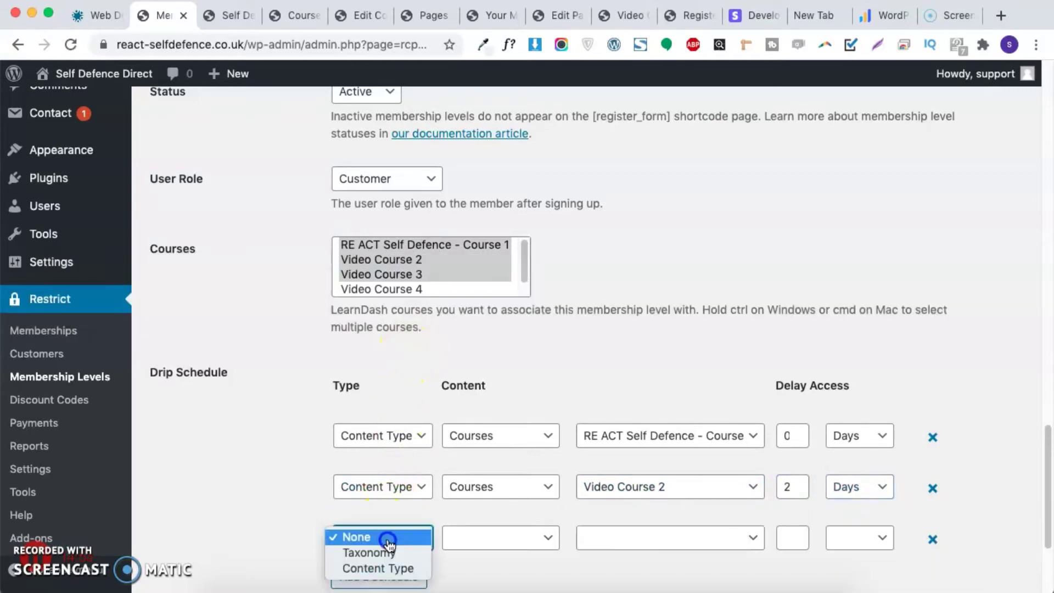
{"action": "left_click", "coordinate": [377, 568]}
{"action": "left_click", "coordinate": [476, 542]}
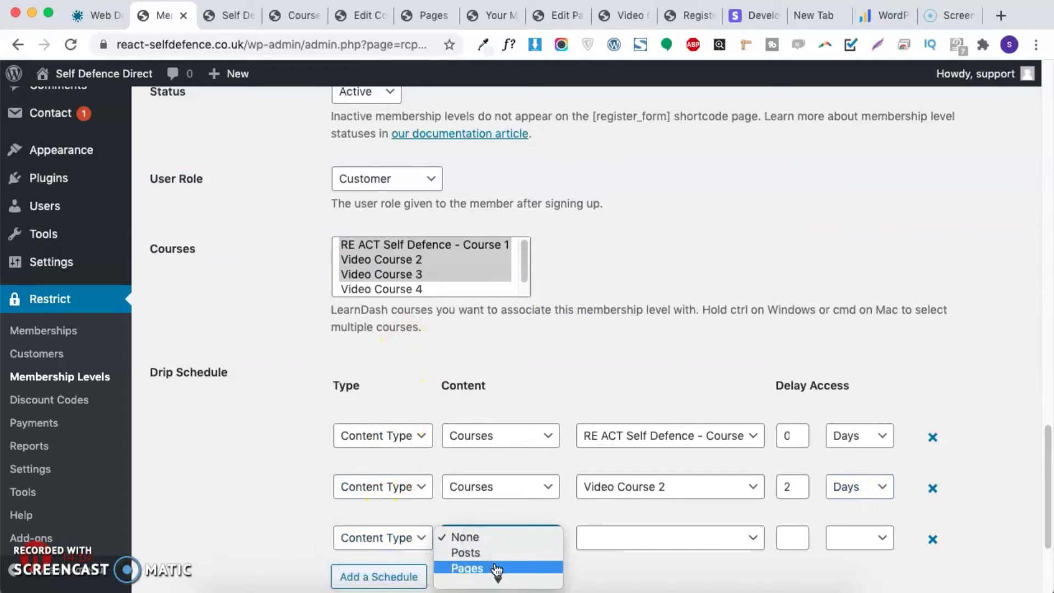
{"action": "left_click", "coordinate": [496, 556]}
{"action": "left_click", "coordinate": [630, 537]}
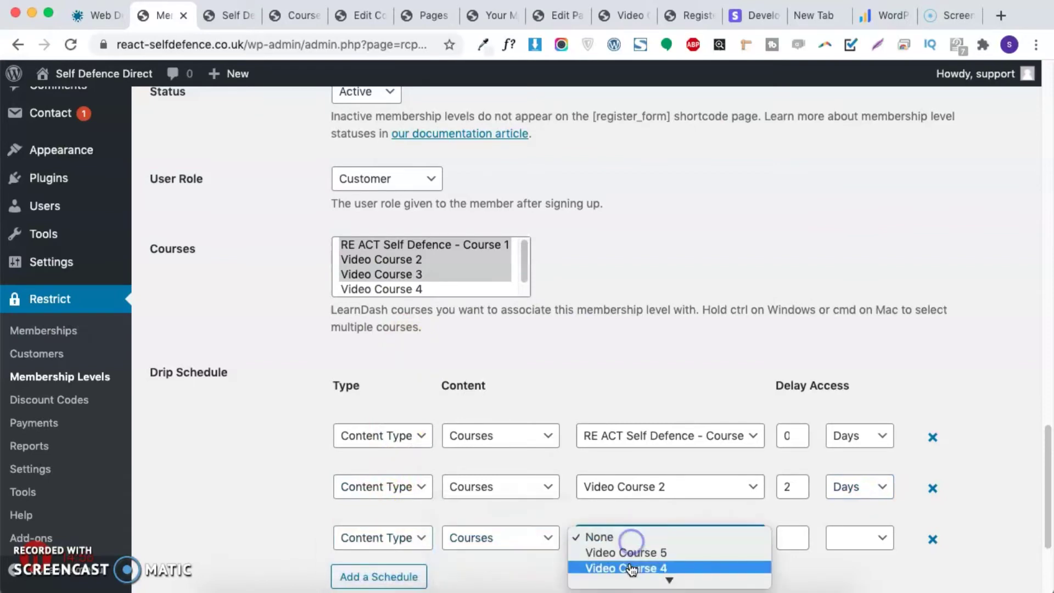
{"action": "left_click", "coordinate": [645, 547]}
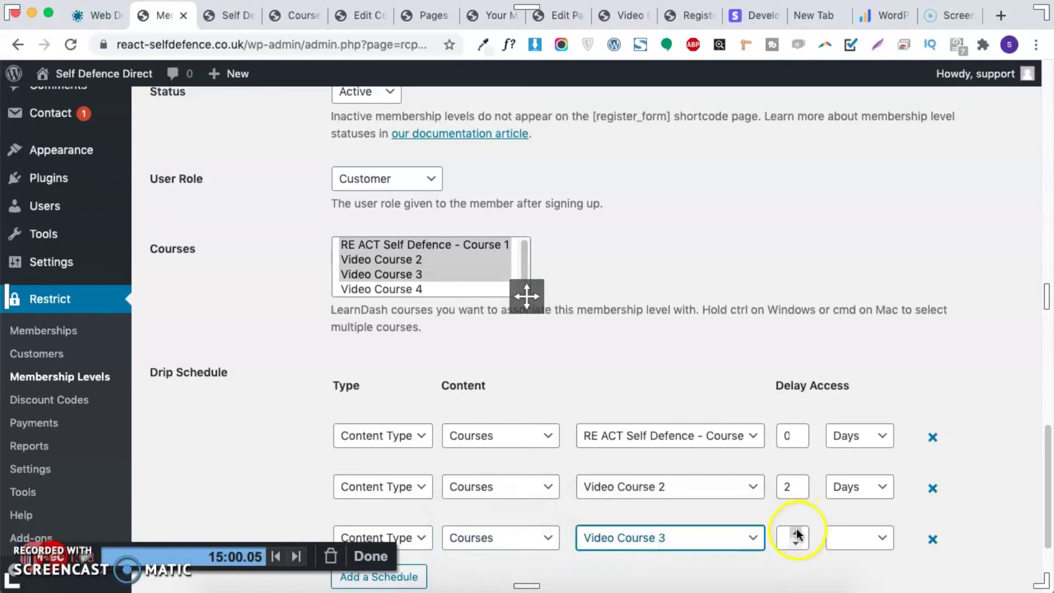
{"action": "left_click", "coordinate": [784, 537]}
{"action": "type", "text": "4"}
{"action": "left_click", "coordinate": [857, 538]}
{"action": "left_click", "coordinate": [848, 552]}
{"action": "scroll", "coordinate": [379, 519], "scroll_direction": "down", "scroll_amount": 4}
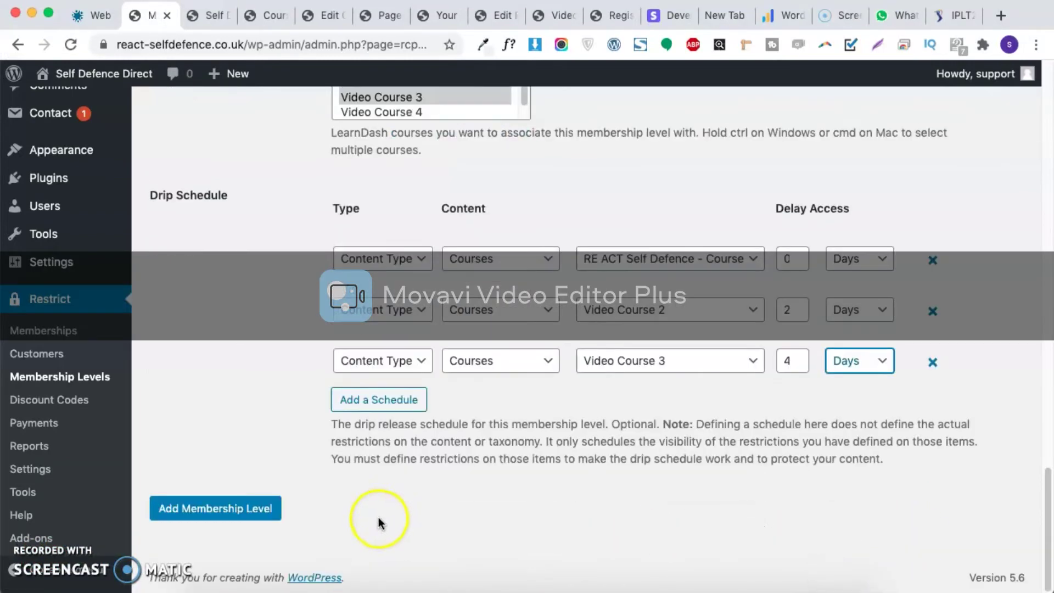
Step: Save the Test membership level, check it in the levels list, and select the checkout URL
{"action": "left_click", "coordinate": [187, 510]}
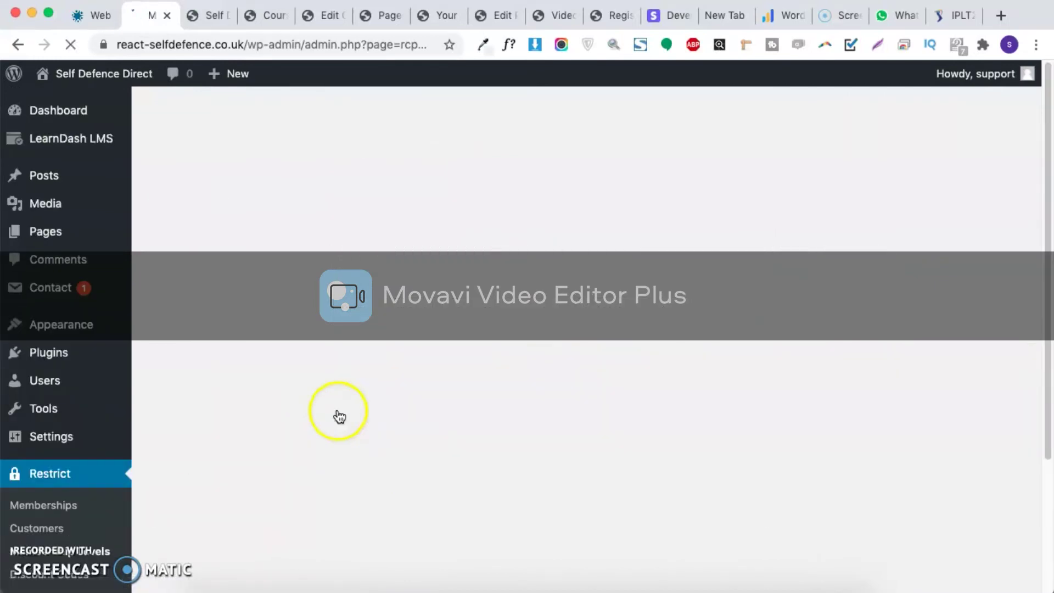
{"action": "scroll", "coordinate": [187, 400], "scroll_direction": "down", "scroll_amount": 8}
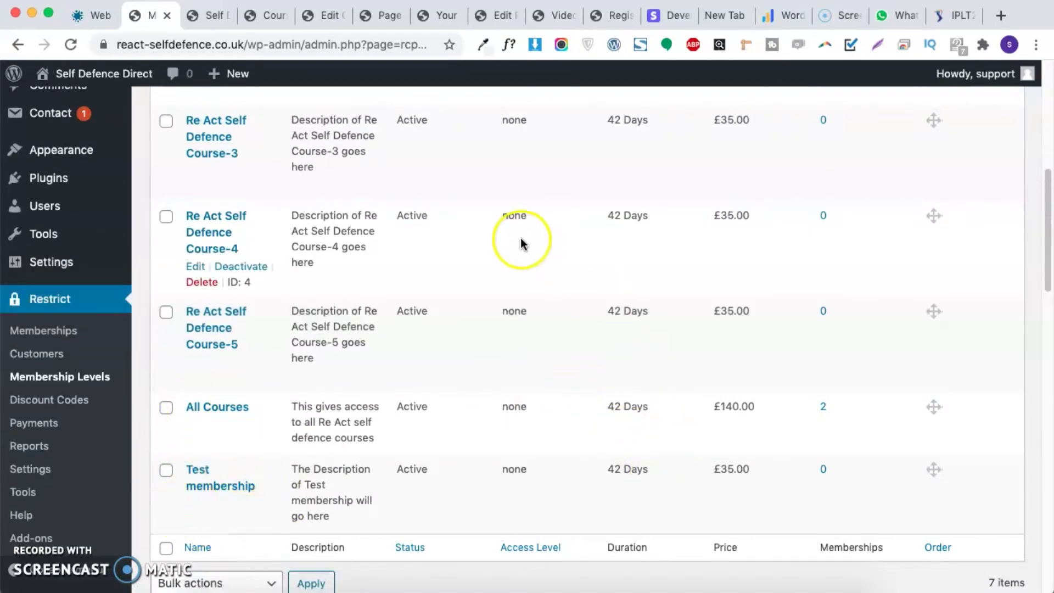
{"action": "scroll", "coordinate": [489, 426], "scroll_direction": "up", "scroll_amount": 8}
{"action": "scroll", "coordinate": [446, 307], "scroll_direction": "down", "scroll_amount": 15}
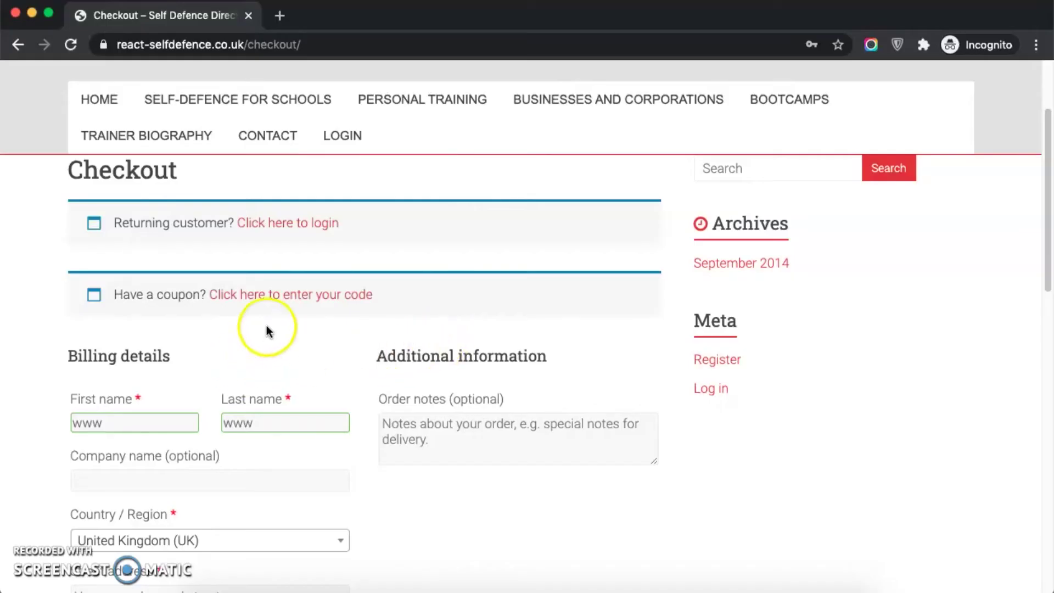
{"action": "left_click_drag", "start_coordinate": [246, 44], "coordinate": [673, 45]}
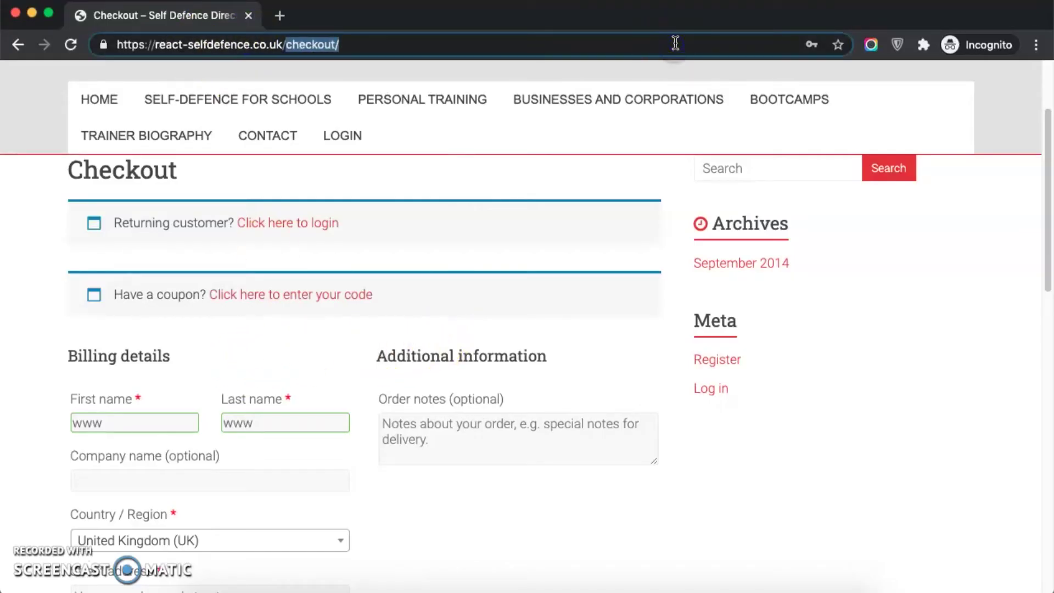
Step: Go to the site's /register/ page
{"action": "type", "text": "re"}
{"action": "key", "text": "Down"}
{"action": "key", "text": "Down"}
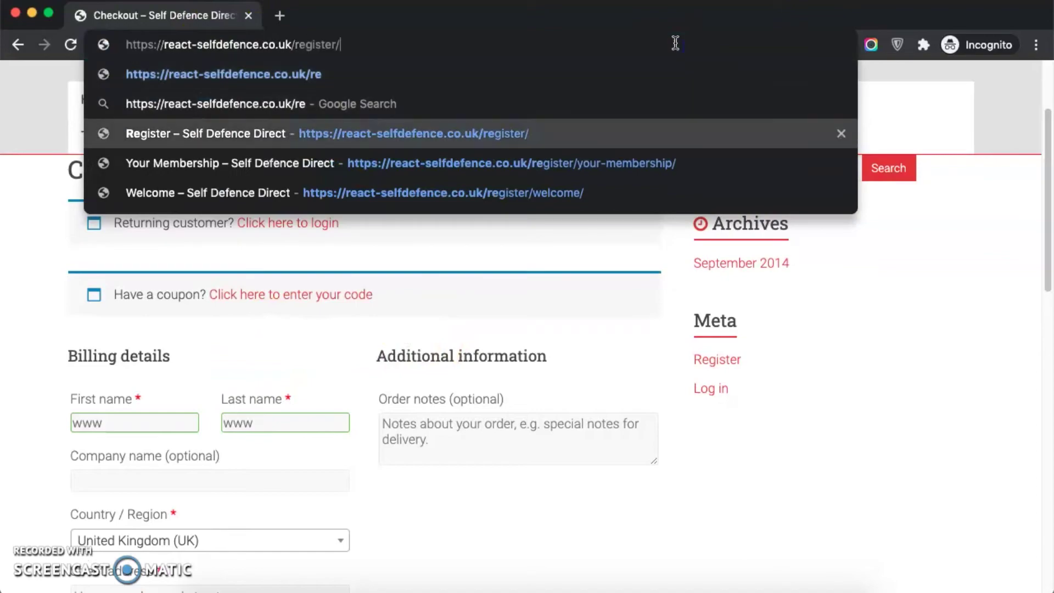
{"action": "key", "text": "Return"}
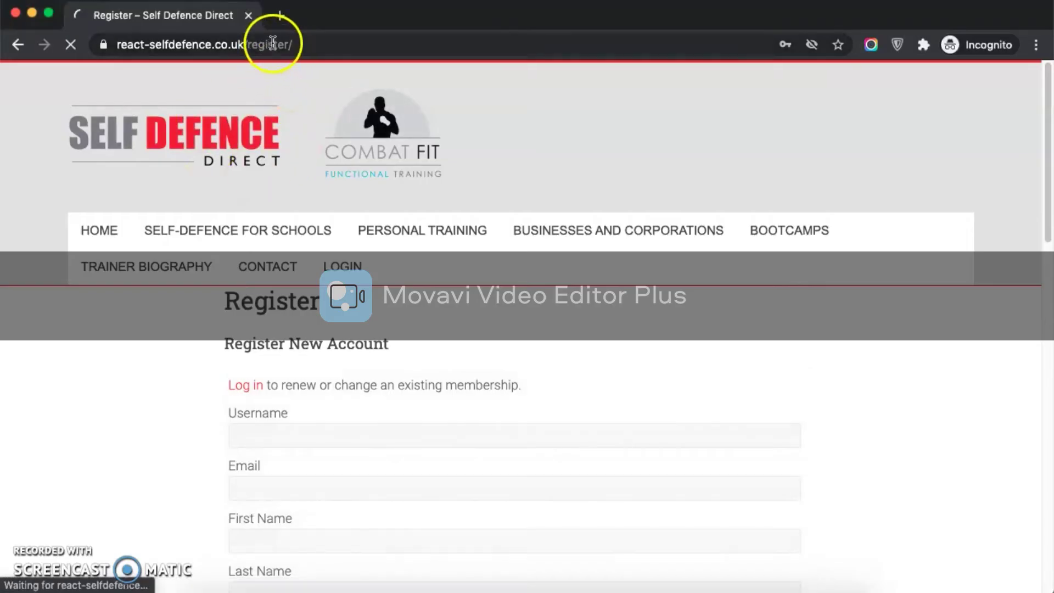
{"action": "scroll", "coordinate": [302, 278], "scroll_direction": "down", "scroll_amount": 2}
{"action": "scroll", "coordinate": [305, 297], "scroll_direction": "down", "scroll_amount": 4}
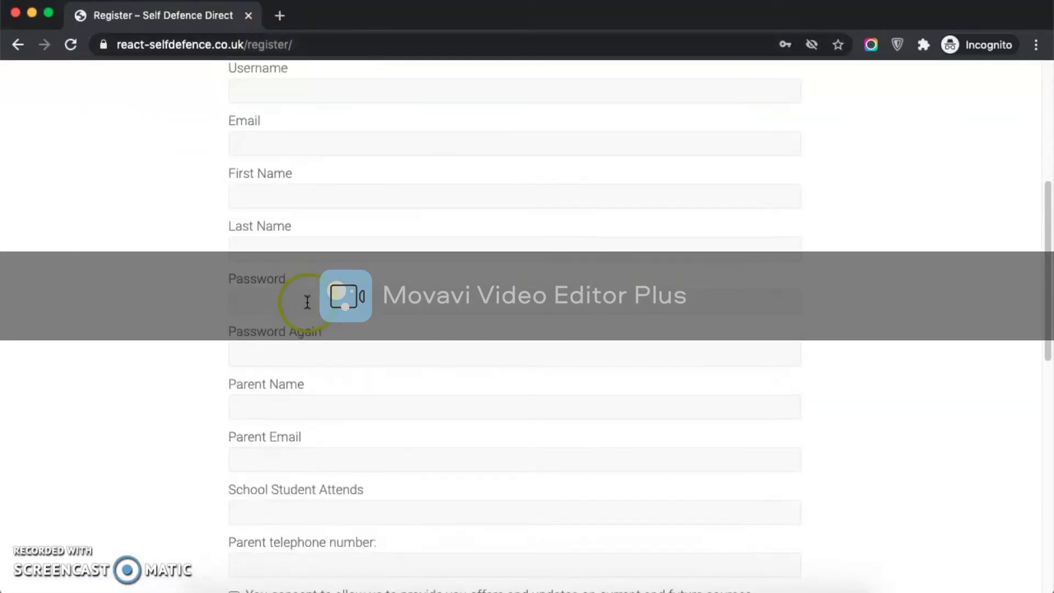
{"action": "scroll", "coordinate": [308, 302], "scroll_direction": "down", "scroll_amount": 8}
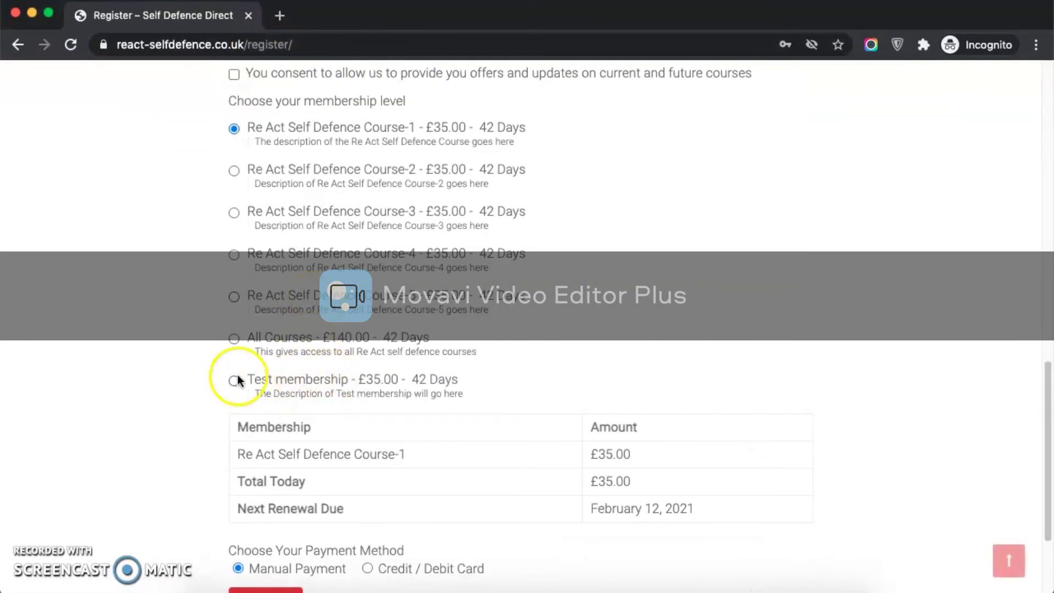
Step: Select Test membership, review its £35.00 price and February 12, 2021 renewal, choose Credit / Debit Card
{"action": "left_click", "coordinate": [331, 380]}
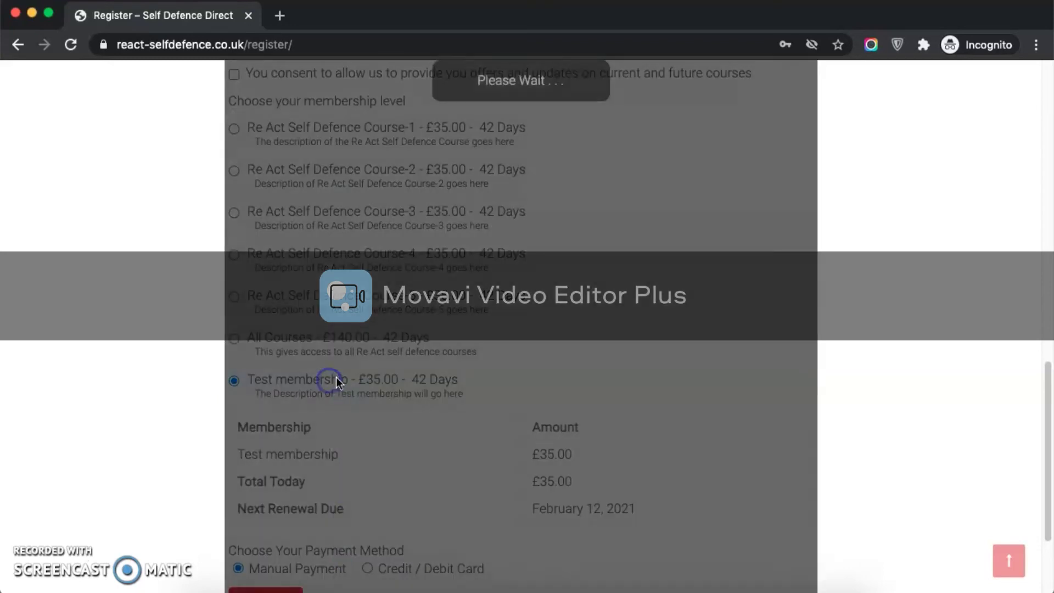
{"action": "left_click_drag", "start_coordinate": [471, 387], "coordinate": [416, 386]}
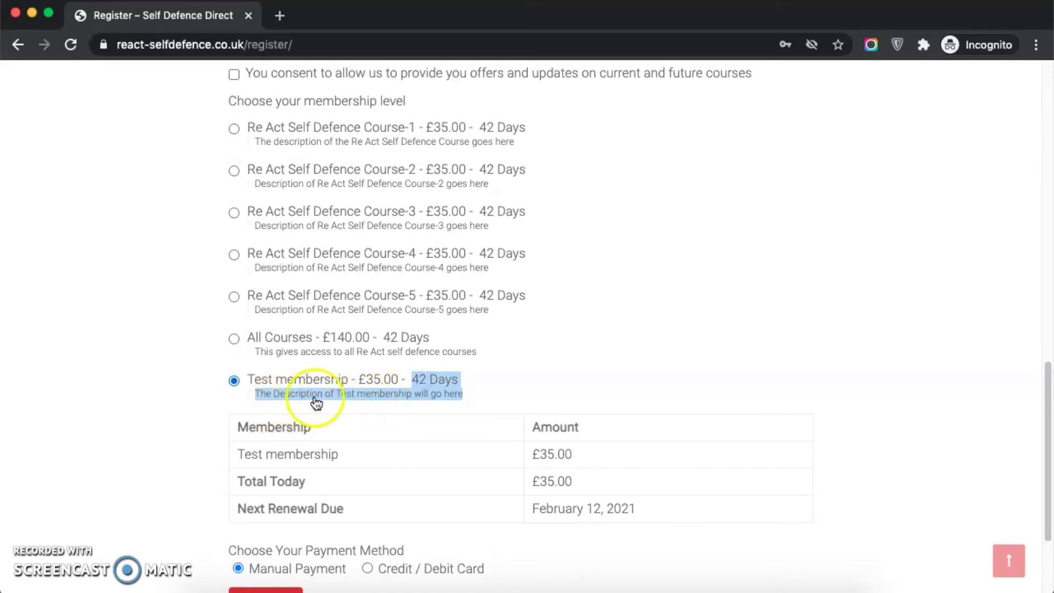
{"action": "scroll", "coordinate": [420, 412], "scroll_direction": "down", "scroll_amount": 2}
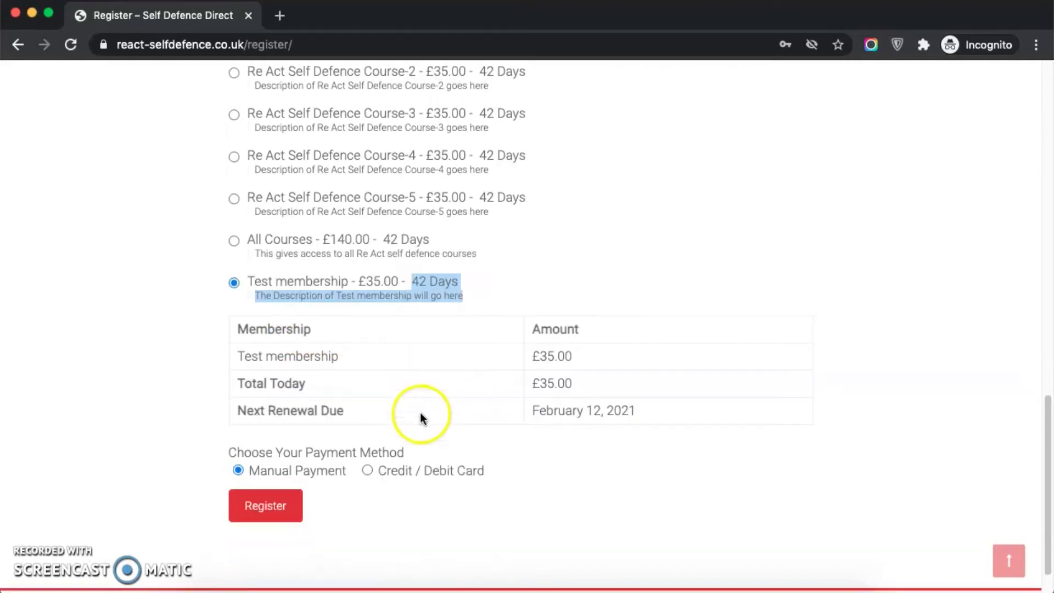
{"action": "left_click_drag", "start_coordinate": [234, 330], "coordinate": [471, 357]}
{"action": "left_click", "coordinate": [159, 380]}
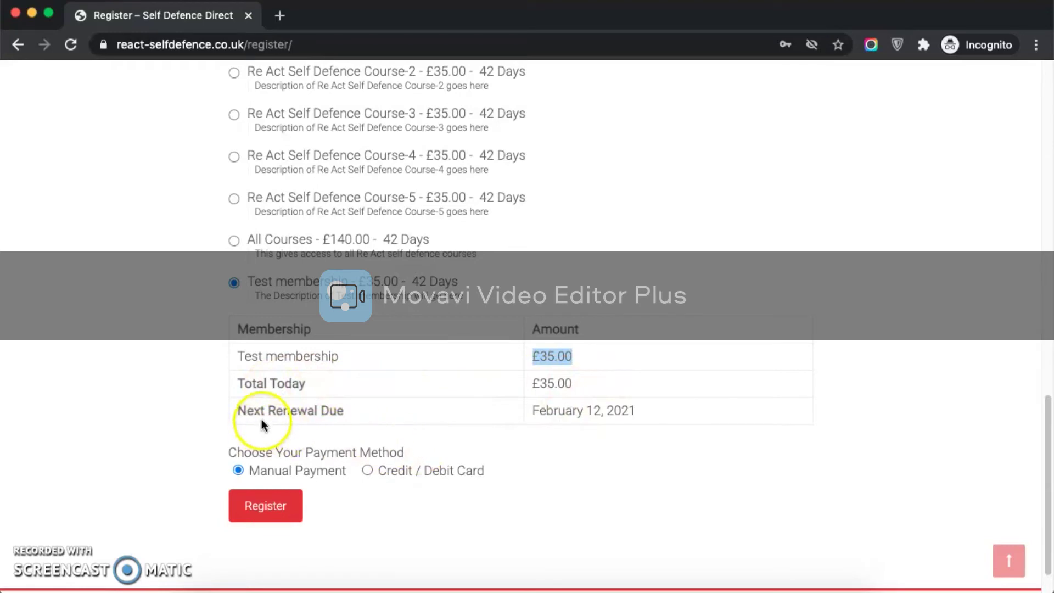
{"action": "left_click_drag", "start_coordinate": [653, 417], "coordinate": [527, 414]}
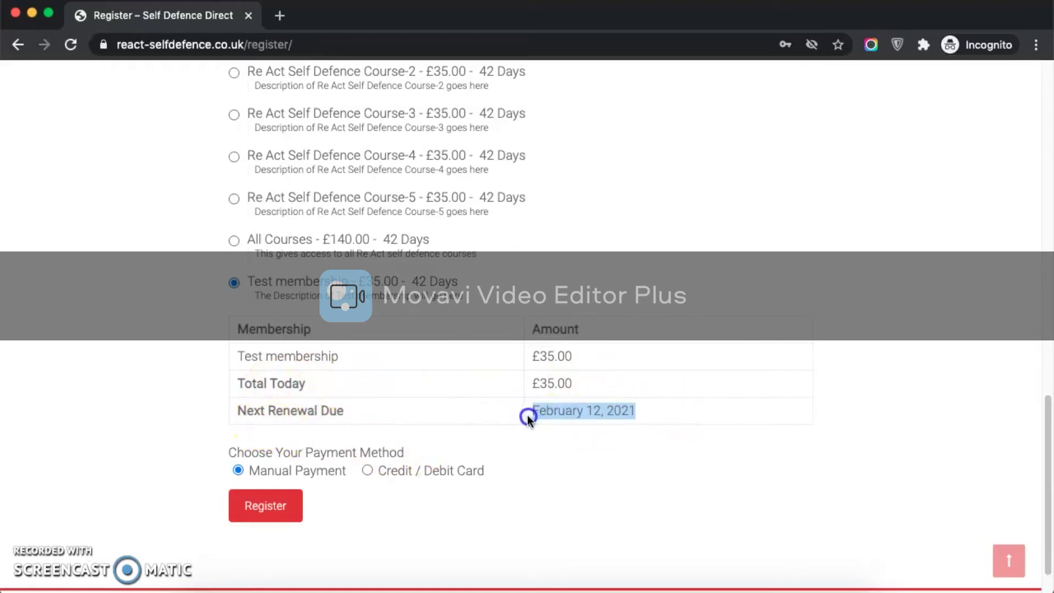
{"action": "left_click", "coordinate": [385, 472]}
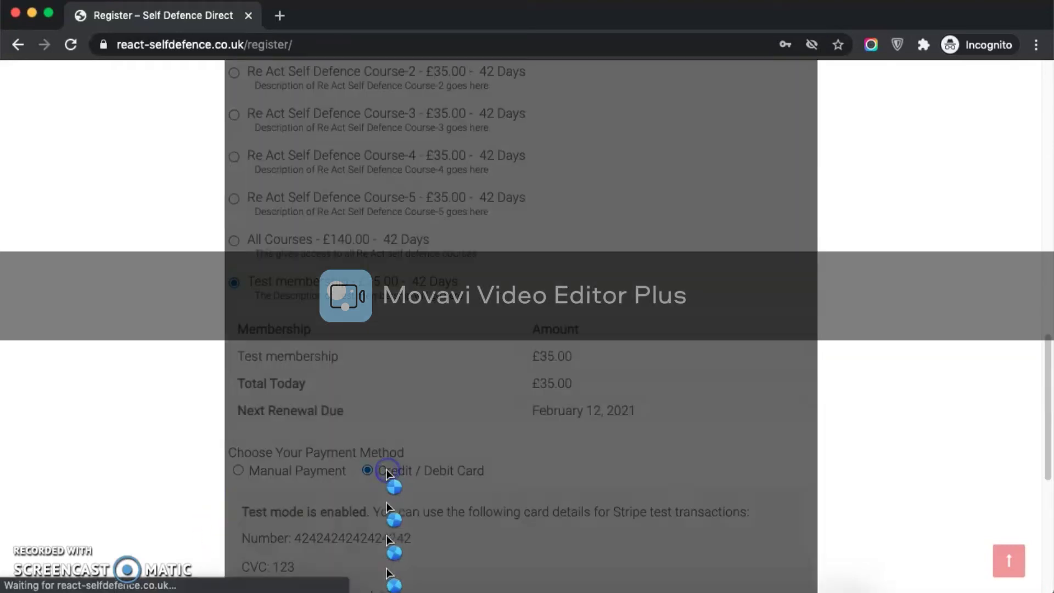
{"action": "scroll", "coordinate": [387, 473], "scroll_direction": "down", "scroll_amount": 5}
{"action": "scroll", "coordinate": [386, 471], "scroll_direction": "up", "scroll_amount": 15}
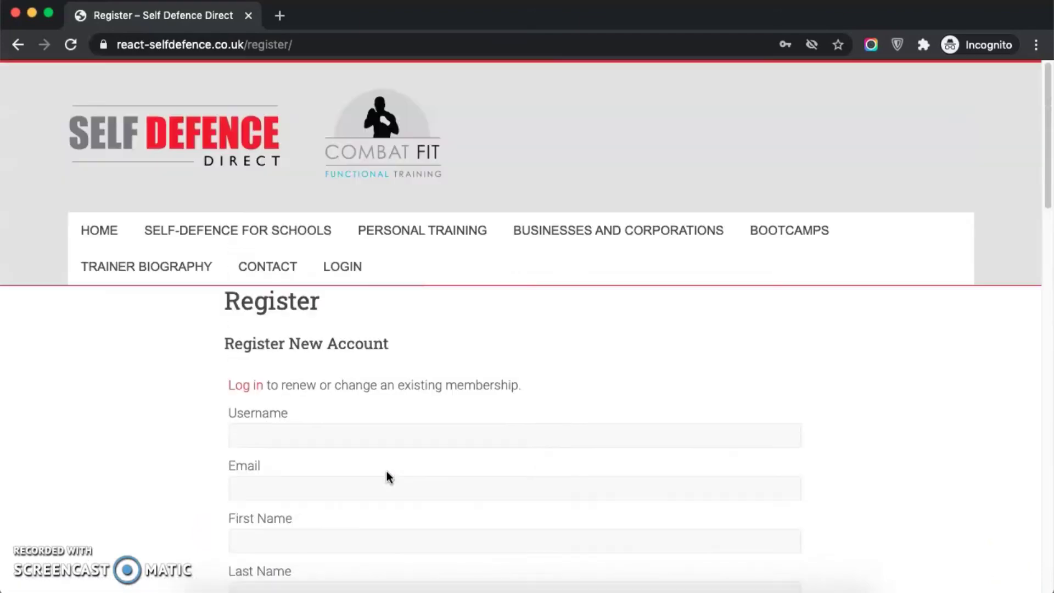
Step: Enter the account's username, email address, first name and last name
{"action": "left_click", "coordinate": [318, 438]}
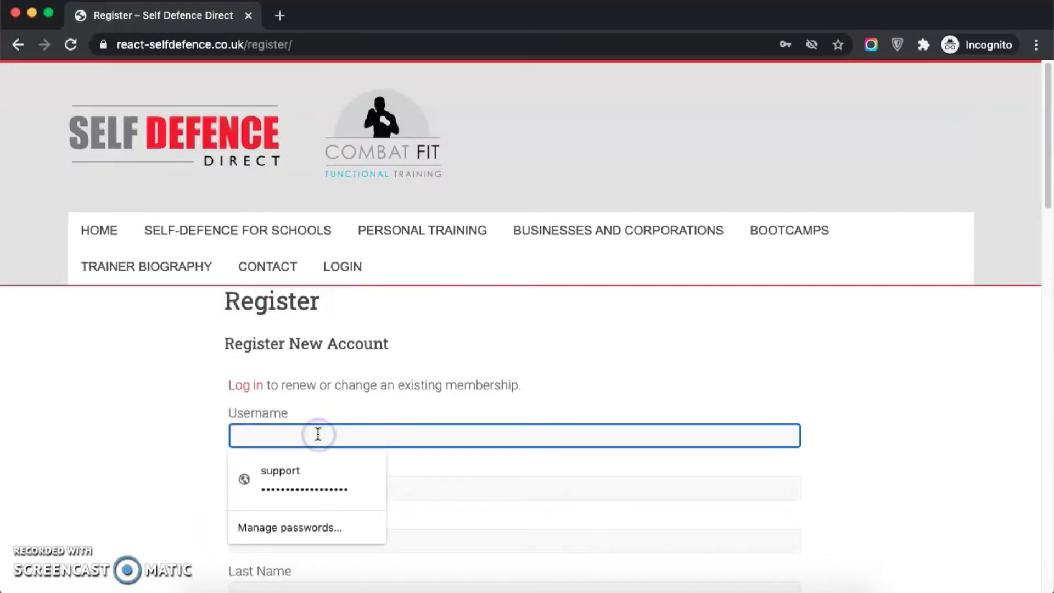
{"action": "left_click", "coordinate": [387, 414]}
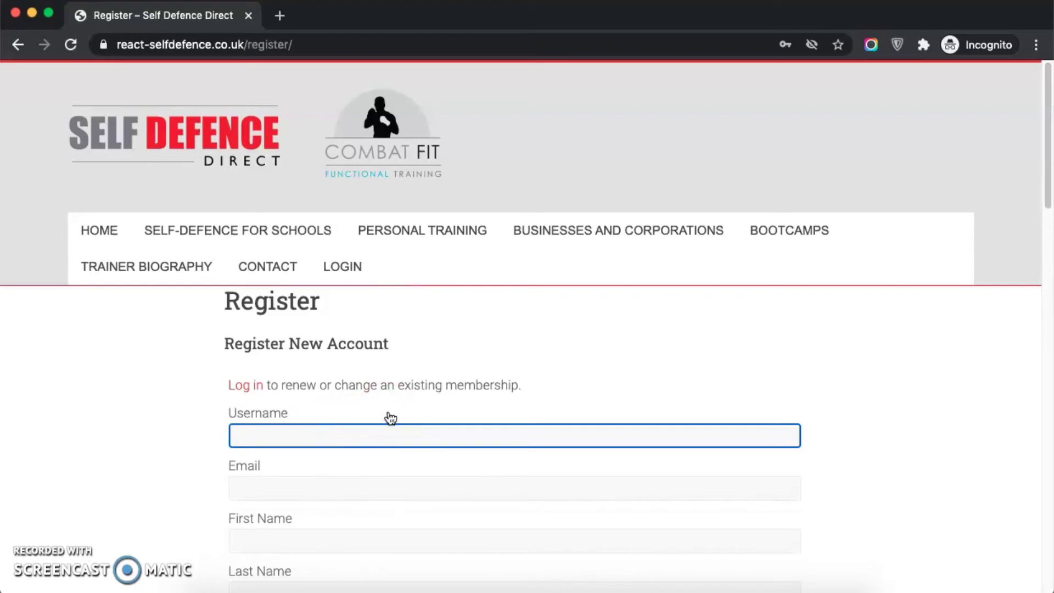
{"action": "left_click", "coordinate": [390, 426]}
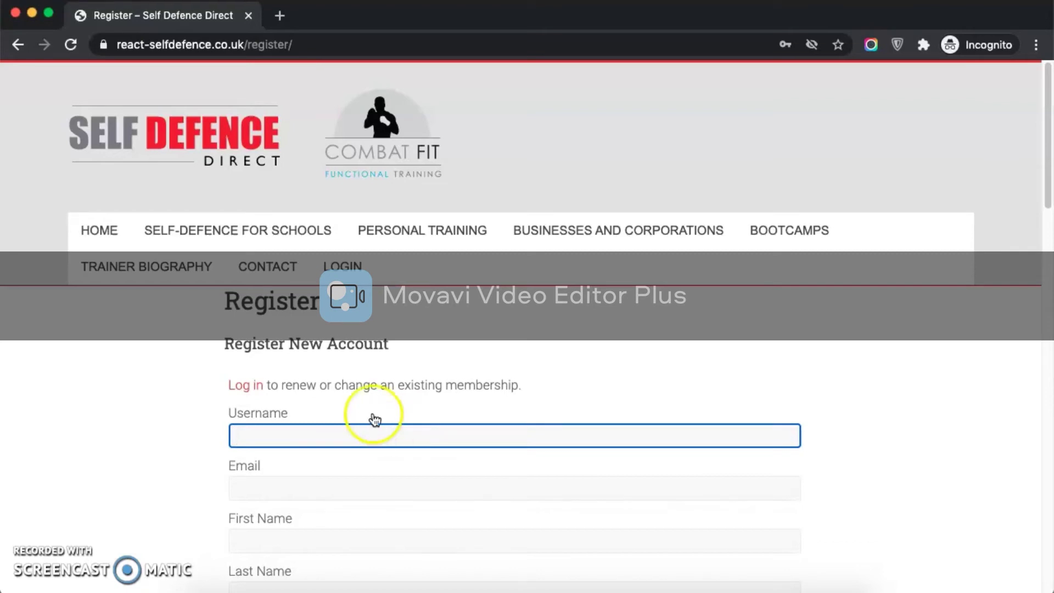
{"action": "scroll", "coordinate": [364, 412], "scroll_direction": "down", "scroll_amount": 1}
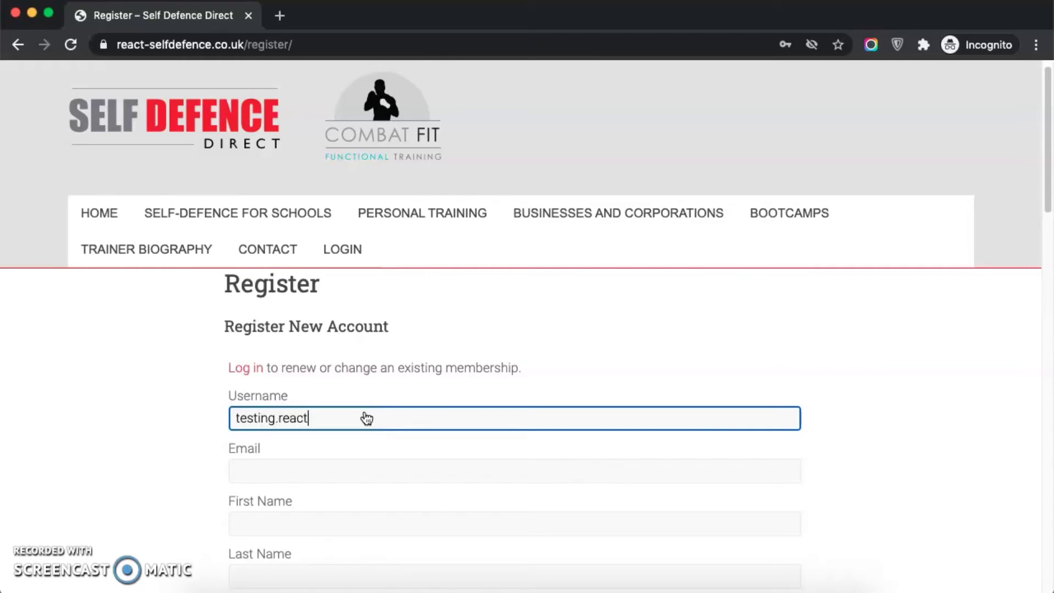
{"action": "left_click", "coordinate": [300, 467]}
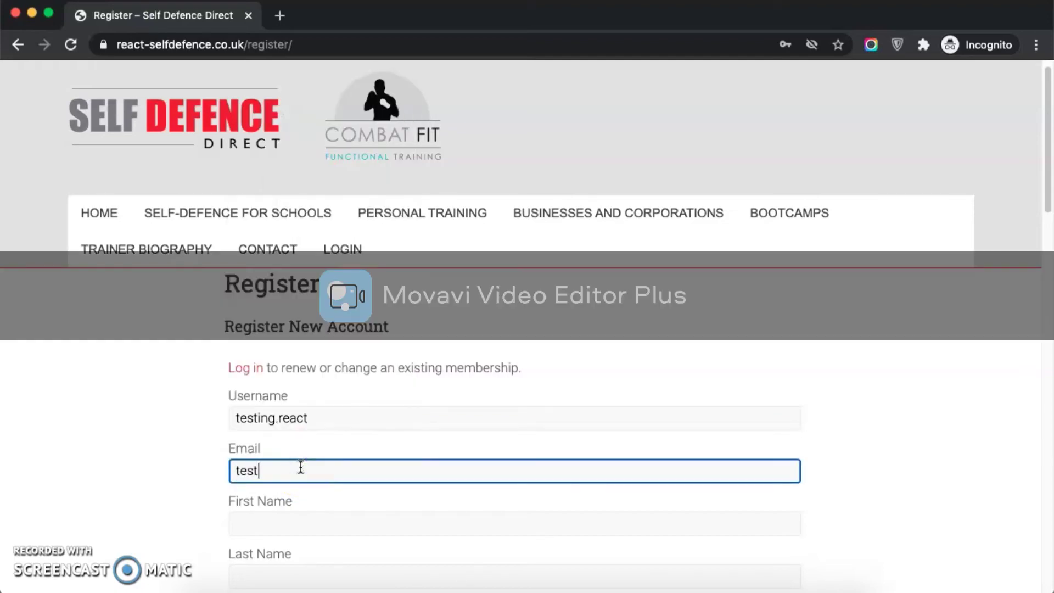
{"action": "left_click", "coordinate": [307, 521]}
{"action": "type", "text": "sjg"}
{"action": "key", "text": "Tab"}
{"action": "type", "text": "djgfhjb"}
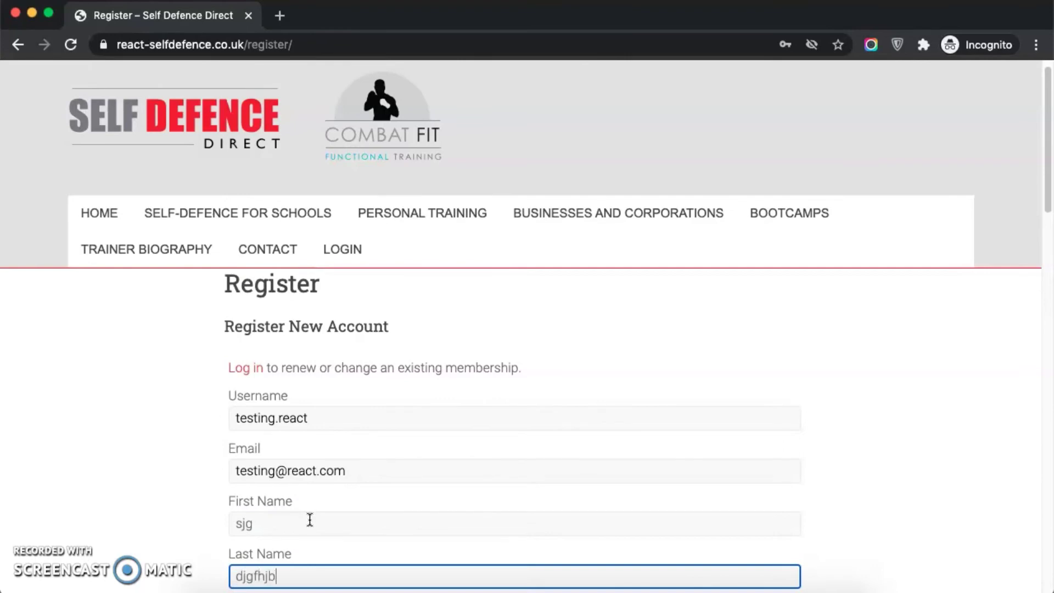
Step: Enter the password twice, the parent's name and email, and the school
{"action": "scroll", "coordinate": [320, 521], "scroll_direction": "down", "scroll_amount": 5}
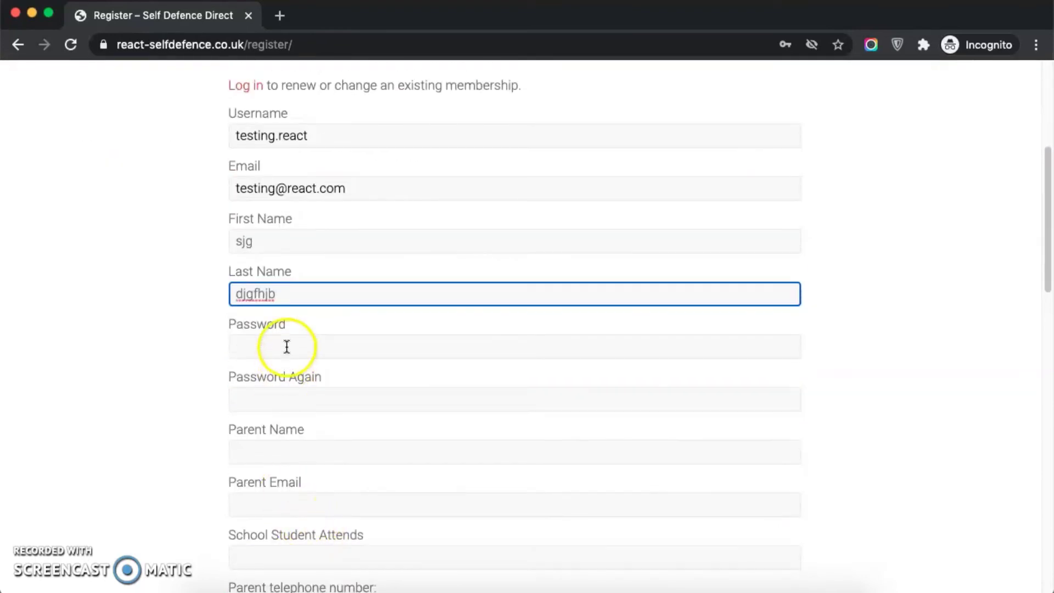
{"action": "left_click", "coordinate": [287, 347]}
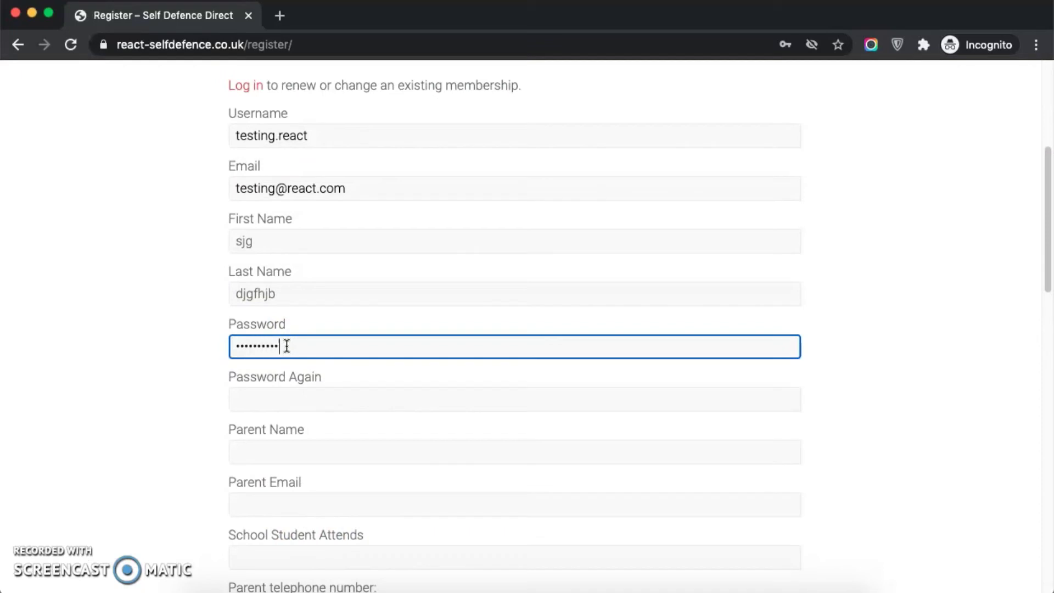
{"action": "left_click", "coordinate": [315, 402]}
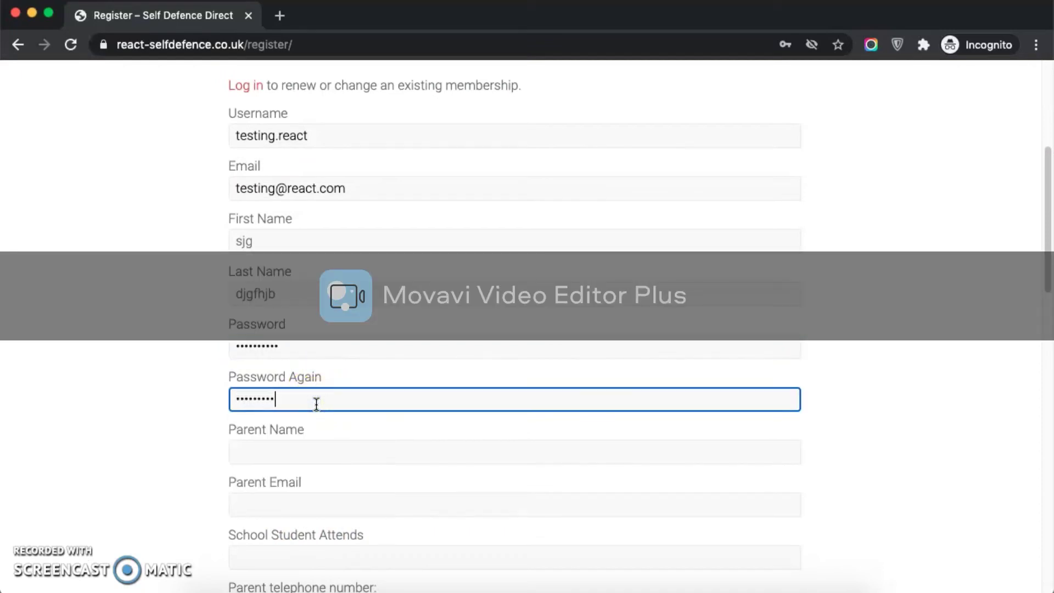
{"action": "left_click", "coordinate": [317, 445]}
{"action": "left_click", "coordinate": [333, 504]}
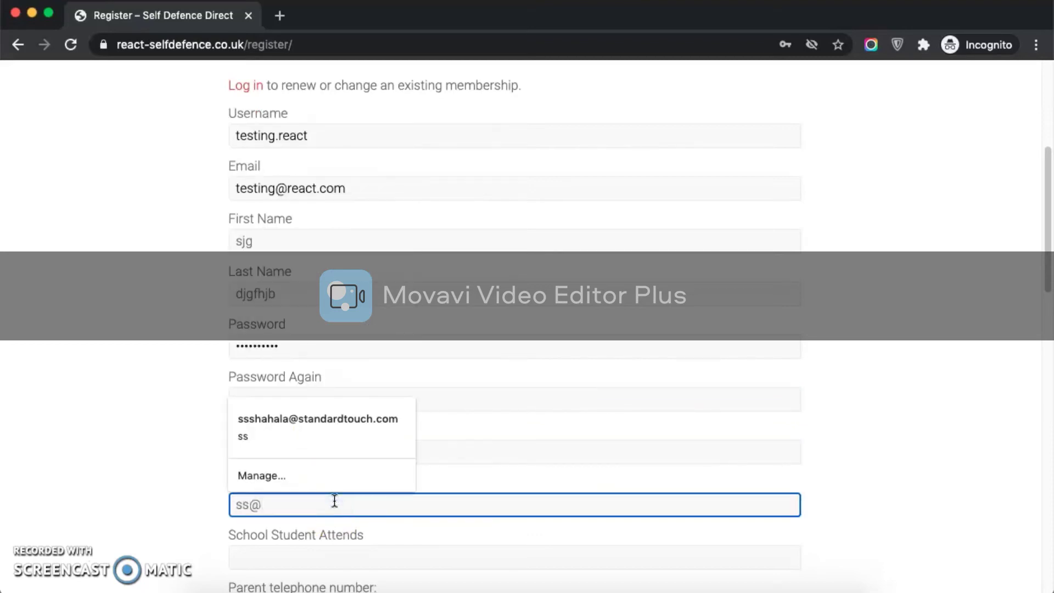
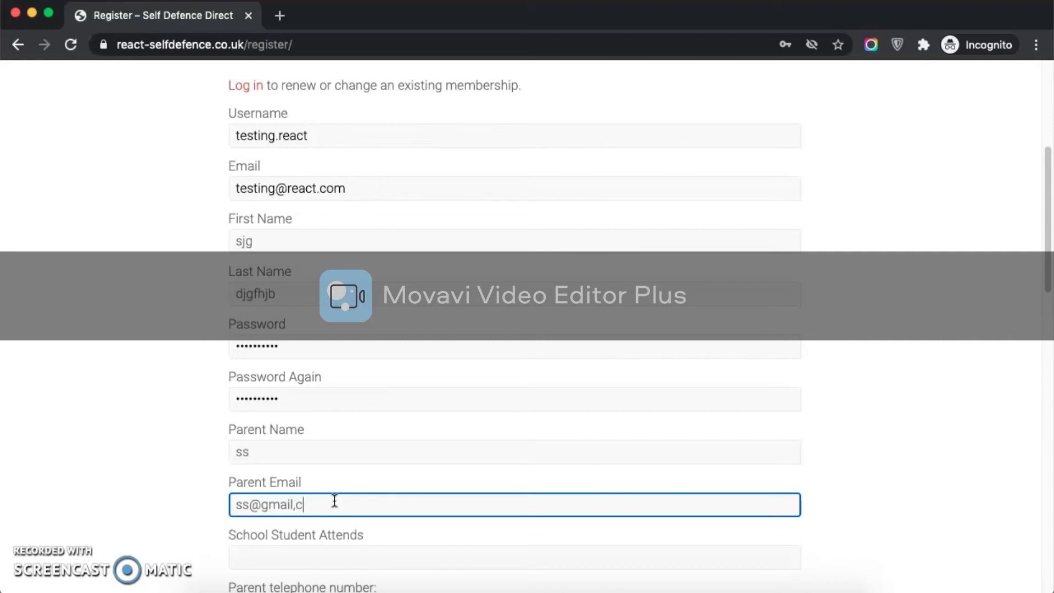
{"action": "key", "text": "Tab"}
{"action": "key", "text": "Tab"}
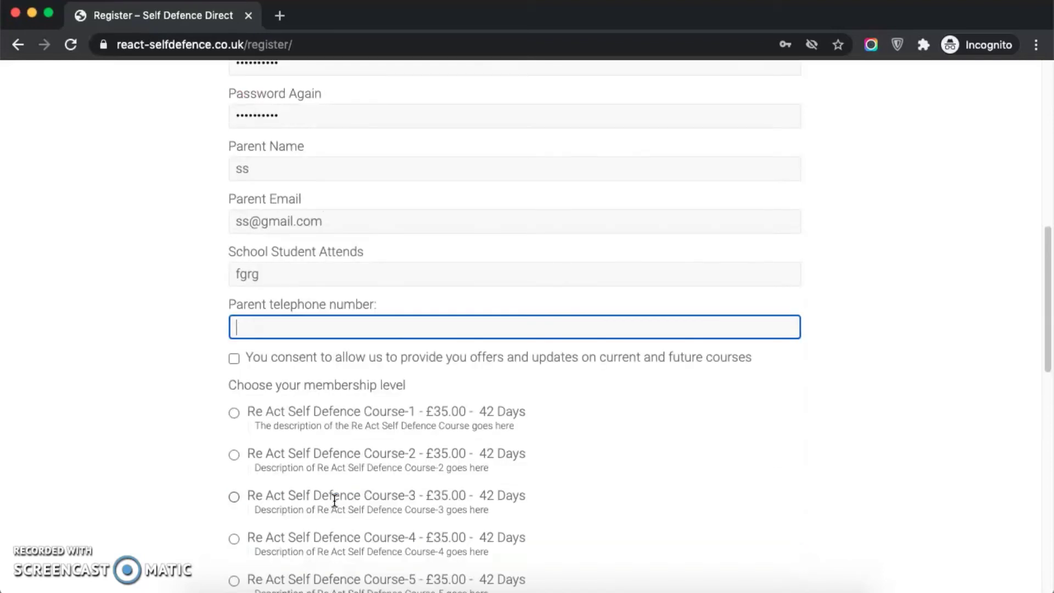
Step: Enter the parent telephone number, tick the offers consent, and select the Test membership
{"action": "type", "text": "4317237"}
{"action": "left_click", "coordinate": [268, 357]}
{"action": "scroll", "coordinate": [277, 376], "scroll_direction": "down", "scroll_amount": 3}
{"action": "left_click", "coordinate": [297, 549]}
{"action": "scroll", "coordinate": [302, 527], "scroll_direction": "down", "scroll_amount": 5}
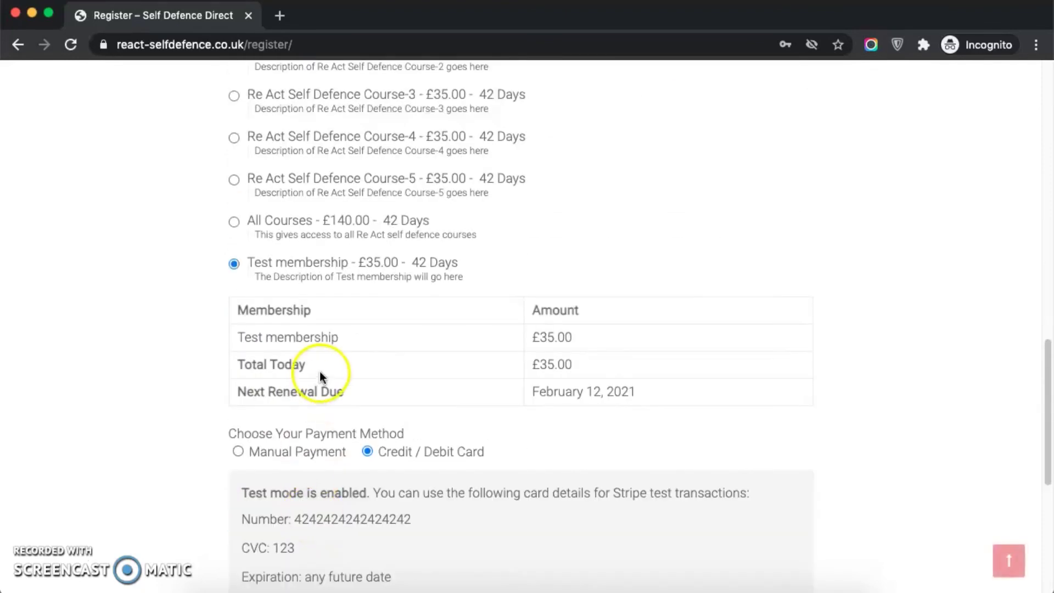
{"action": "scroll", "coordinate": [329, 308], "scroll_direction": "down", "scroll_amount": 5}
{"action": "scroll", "coordinate": [364, 378], "scroll_direction": "up", "scroll_amount": 1}
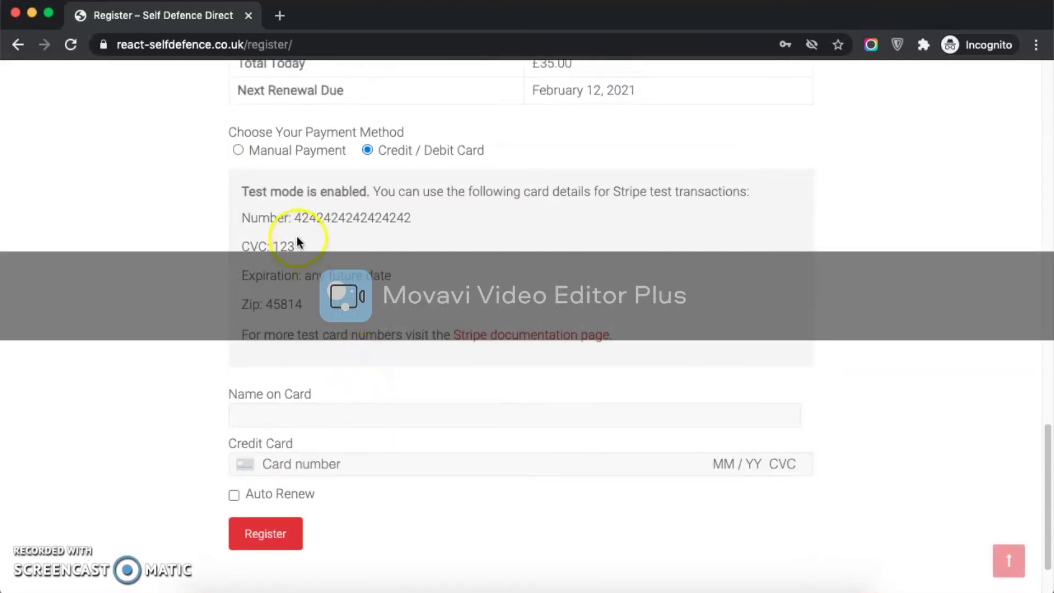
Step: Pay with the Stripe test card details, turn on Auto Renew, and register
{"action": "left_click_drag", "start_coordinate": [295, 216], "coordinate": [422, 219]}
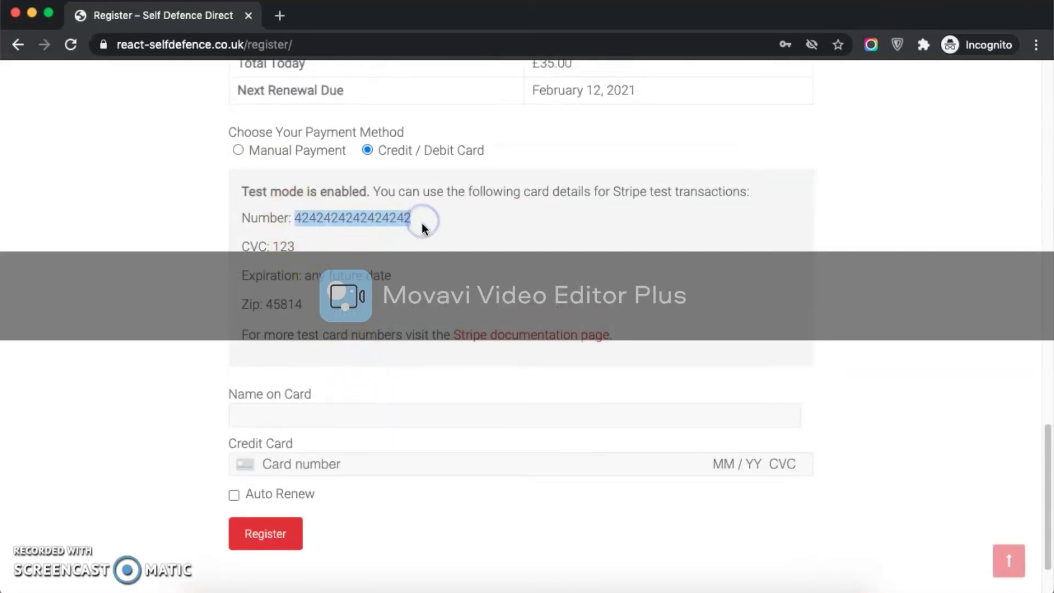
{"action": "left_click", "coordinate": [324, 415]}
{"action": "type", "text": "chjgfhj"}
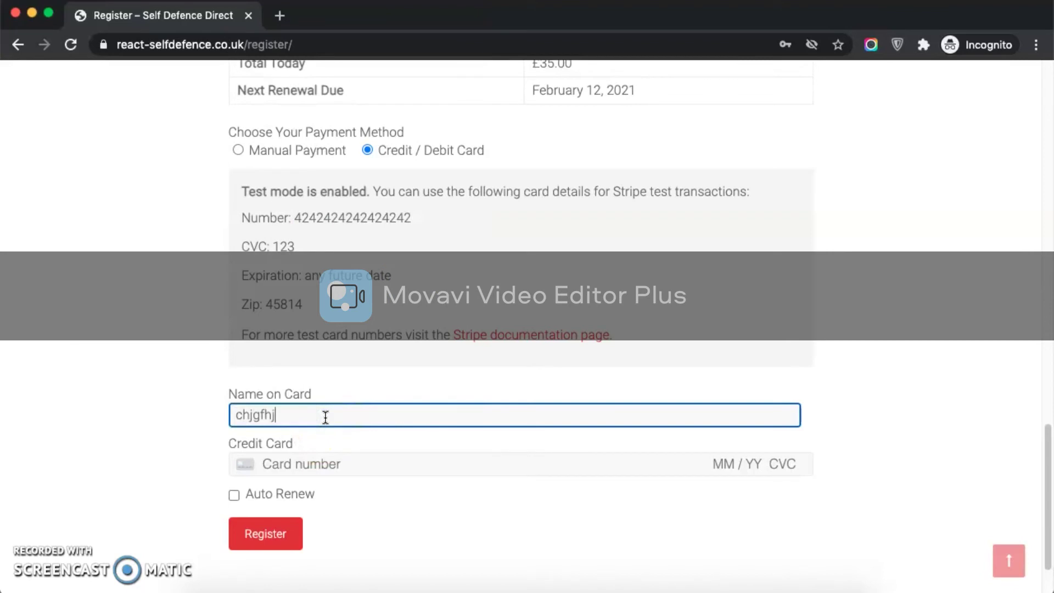
{"action": "left_click", "coordinate": [475, 468]}
{"action": "key", "text": "super+v"}
{"action": "type", "text": "12 / 2"}
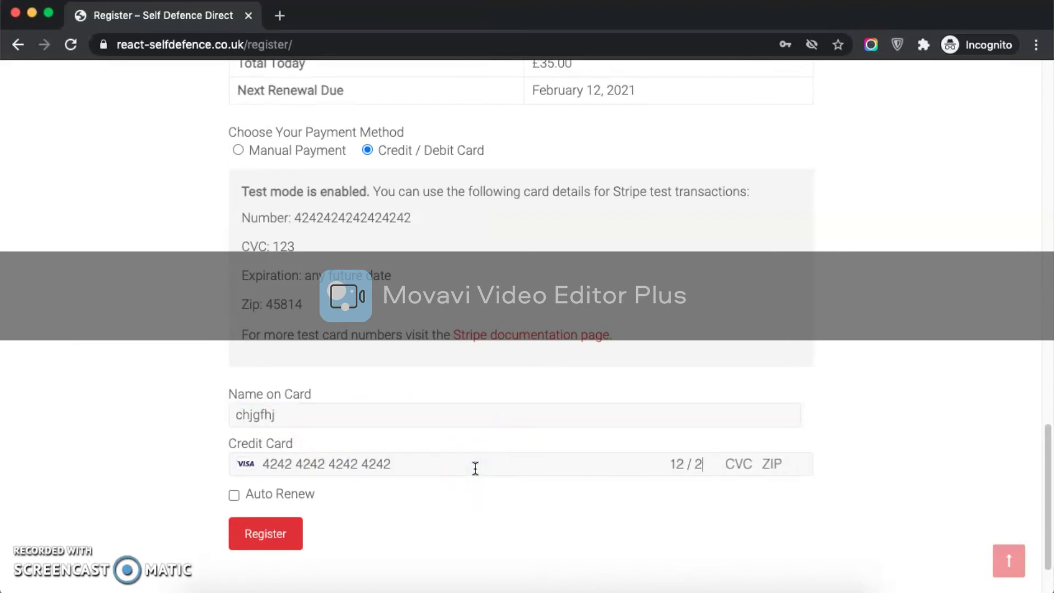
{"action": "type", "text": "2 123 "}
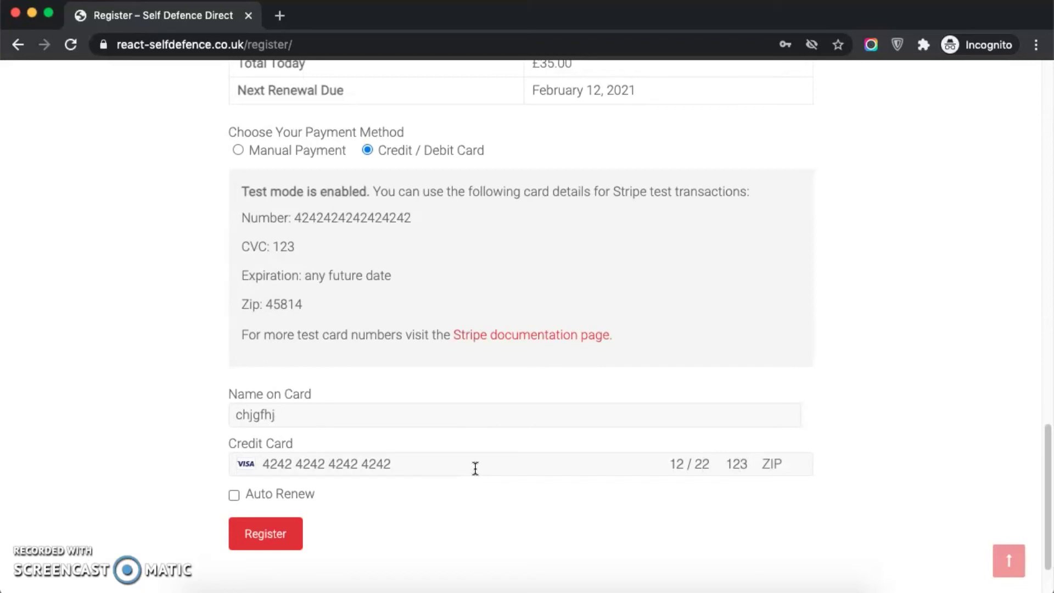
{"action": "type", "text": "4"}
{"action": "type", "text": "5814"}
{"action": "left_click", "coordinate": [253, 498]}
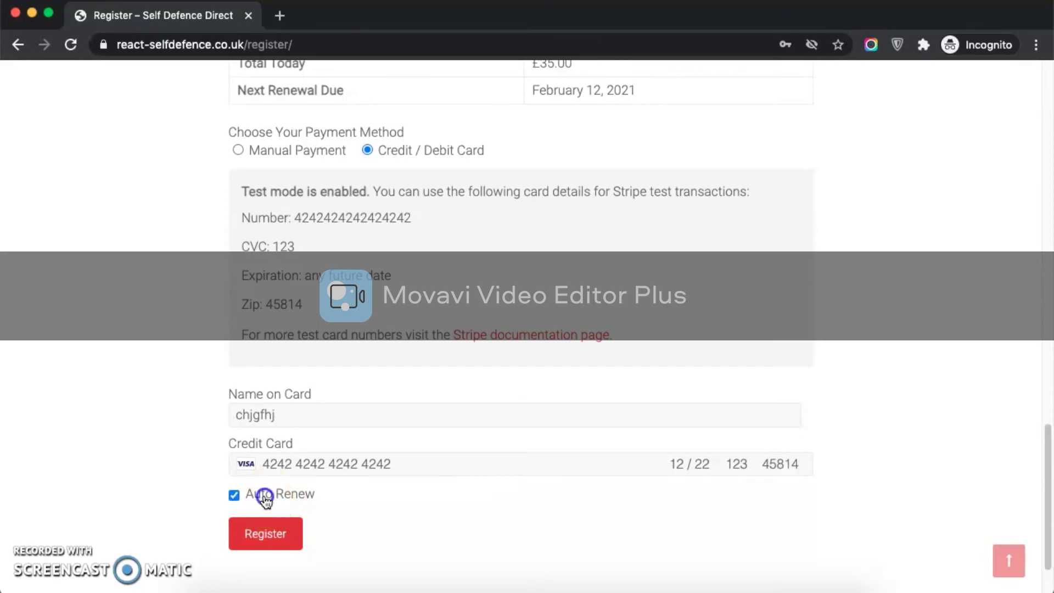
{"action": "scroll", "coordinate": [273, 495], "scroll_direction": "down", "scroll_amount": 1}
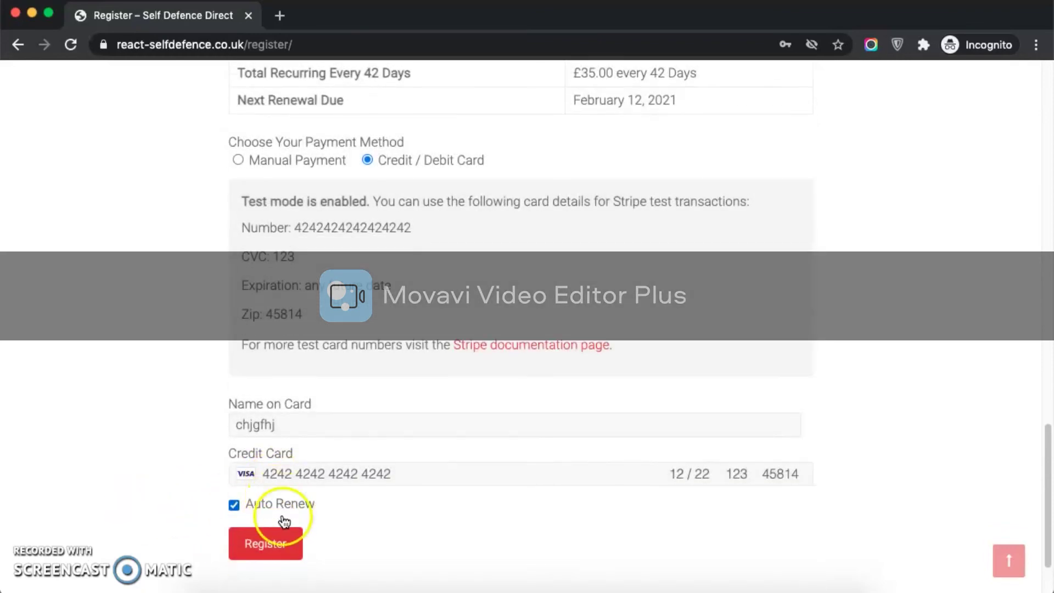
{"action": "left_click", "coordinate": [269, 544]}
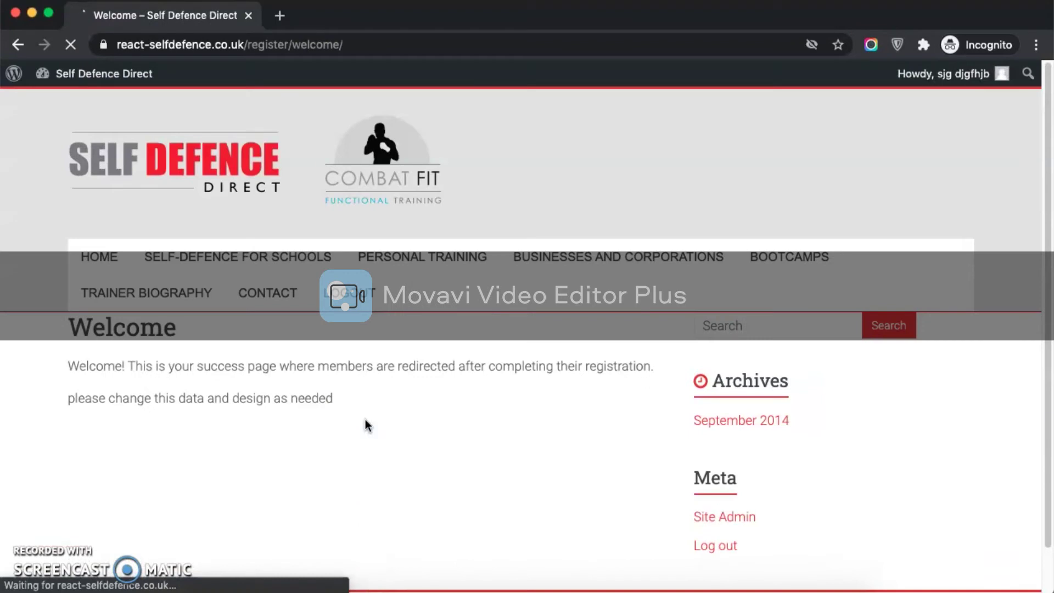
Step: Navigate to react-selfdefence.co.uk/scheduled-content/ from the welcome page
{"action": "mouse_move", "coordinate": [964, 77]}
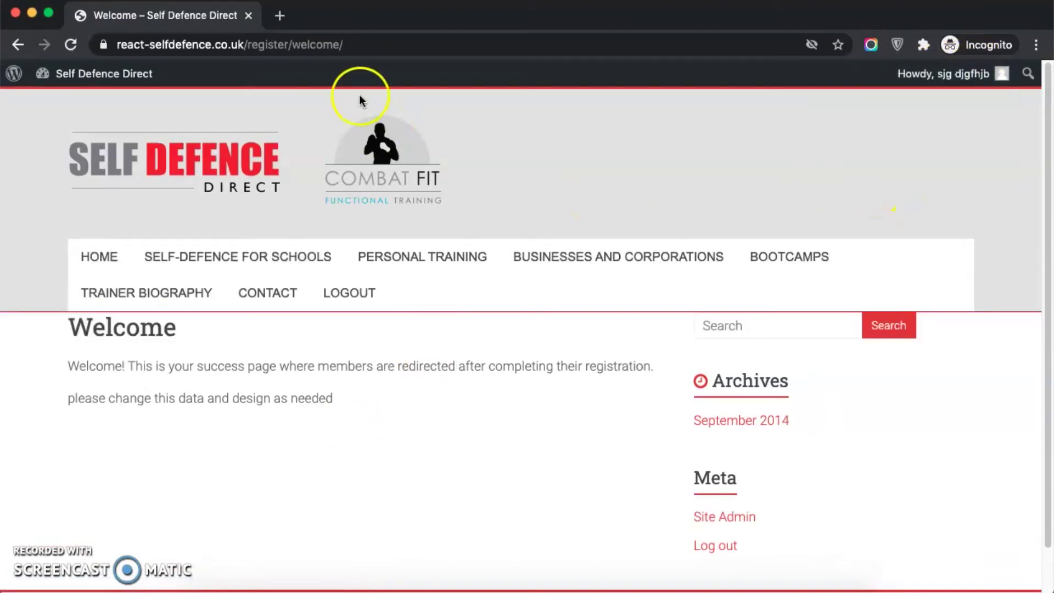
{"action": "left_click_drag", "start_coordinate": [251, 47], "coordinate": [451, 49]}
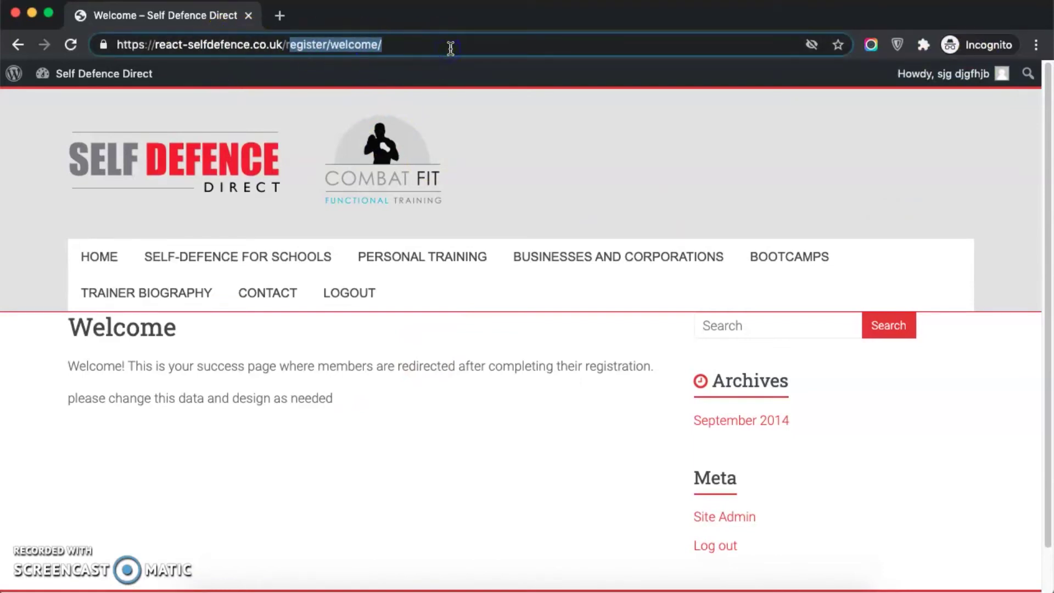
{"action": "left_click", "coordinate": [450, 48]}
{"action": "key", "text": "BackSpace"}
{"action": "key", "text": "BackSpace"}
{"action": "key", "text": "BackSpace"}
{"action": "key", "text": "BackSpace"}
{"action": "key", "text": "BackSpace"}
{"action": "key", "text": "BackSpace"}
{"action": "key", "text": "BackSpace"}
{"action": "key", "text": "BackSpace"}
{"action": "key", "text": "BackSpace"}
{"action": "key", "text": "BackSpace"}
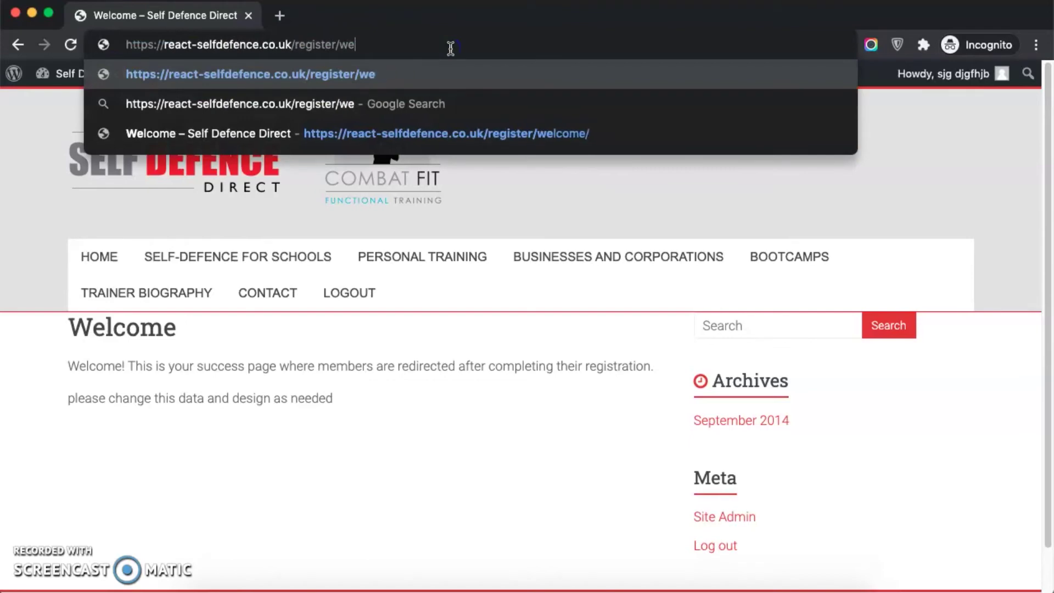
{"action": "key", "text": "BackSpace"}
{"action": "key", "text": "BackSpace"}
{"action": "key", "text": "BackSpace"}
{"action": "key", "text": "BackSpace"}
{"action": "key", "text": "BackSpace"}
{"action": "key", "text": "BackSpace"}
{"action": "key", "text": "BackSpace"}
{"action": "key", "text": "BackSpace"}
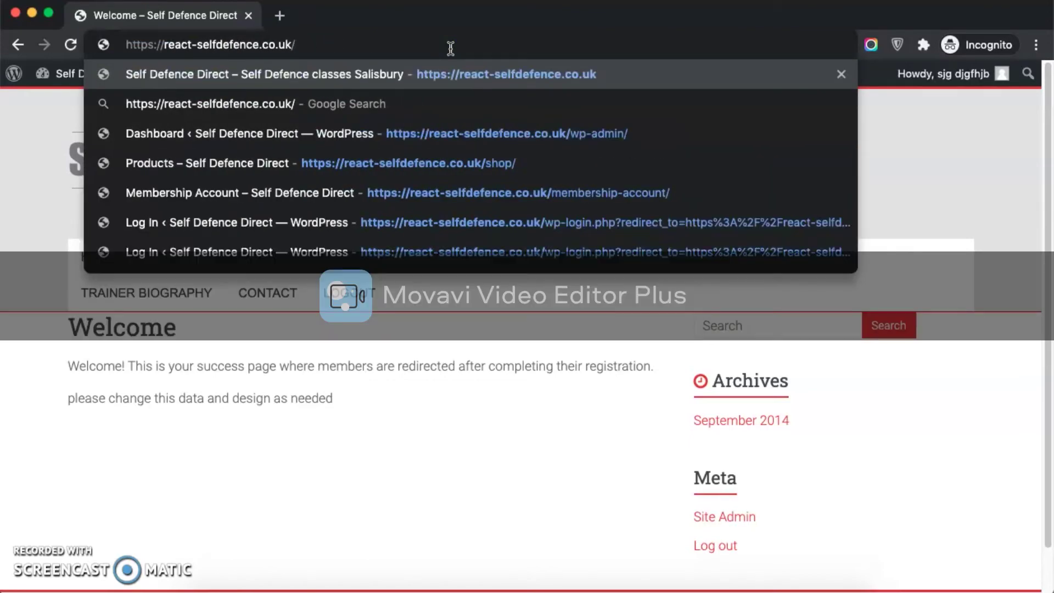
{"action": "type", "text": "sc"}
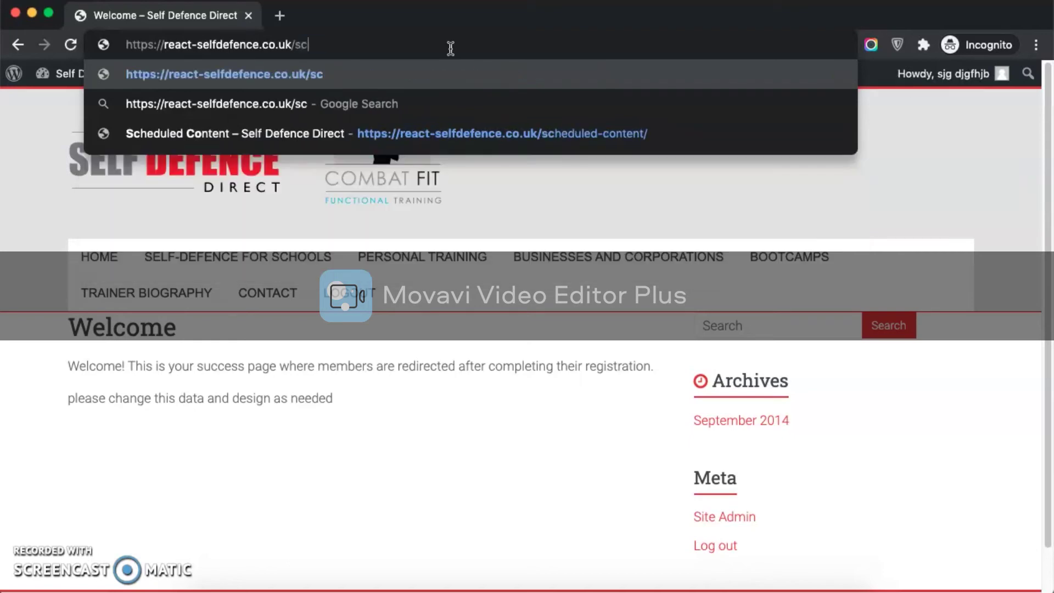
{"action": "key", "text": "Down"}
{"action": "key", "text": "Down"}
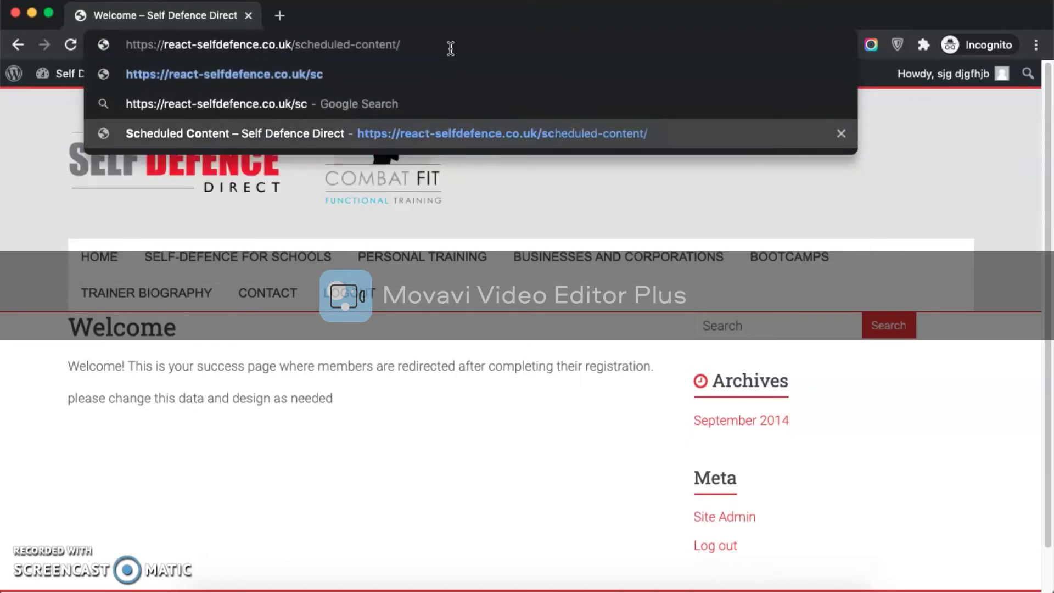
{"action": "key", "text": "Return"}
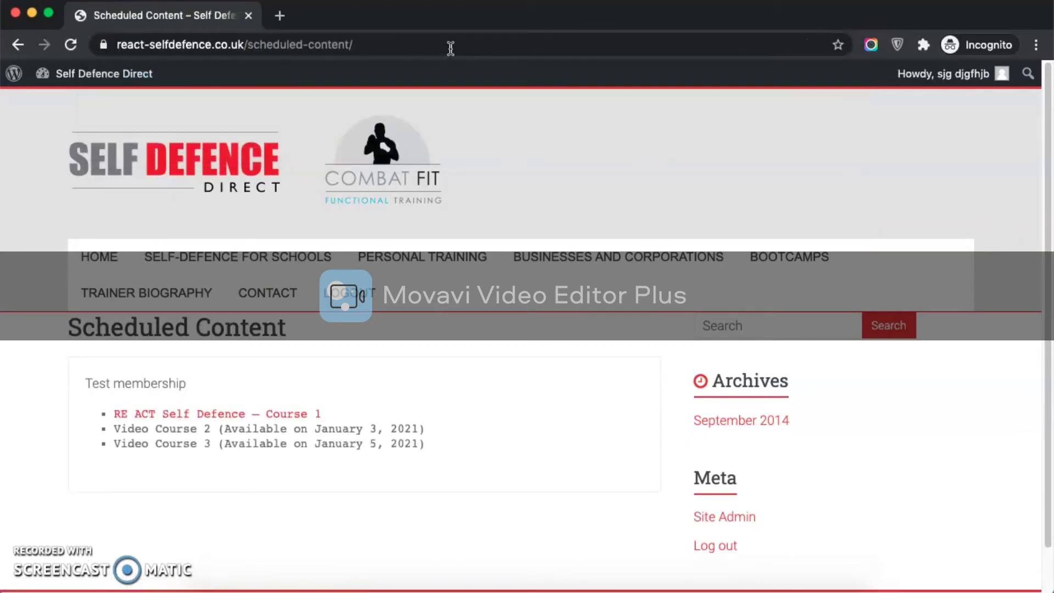
Step: Open Course 1 in a new tab and highlight the Course 1, Video Course 2 and 3 entries
{"action": "left_click_drag", "start_coordinate": [402, 45], "coordinate": [247, 44]}
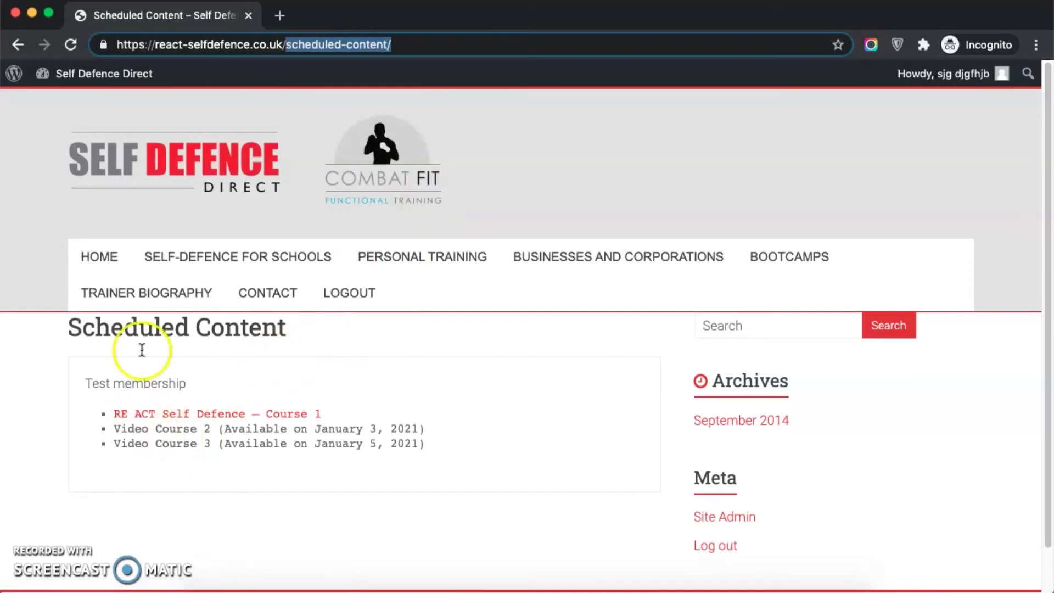
{"action": "left_click", "coordinate": [218, 416], "text": "super"}
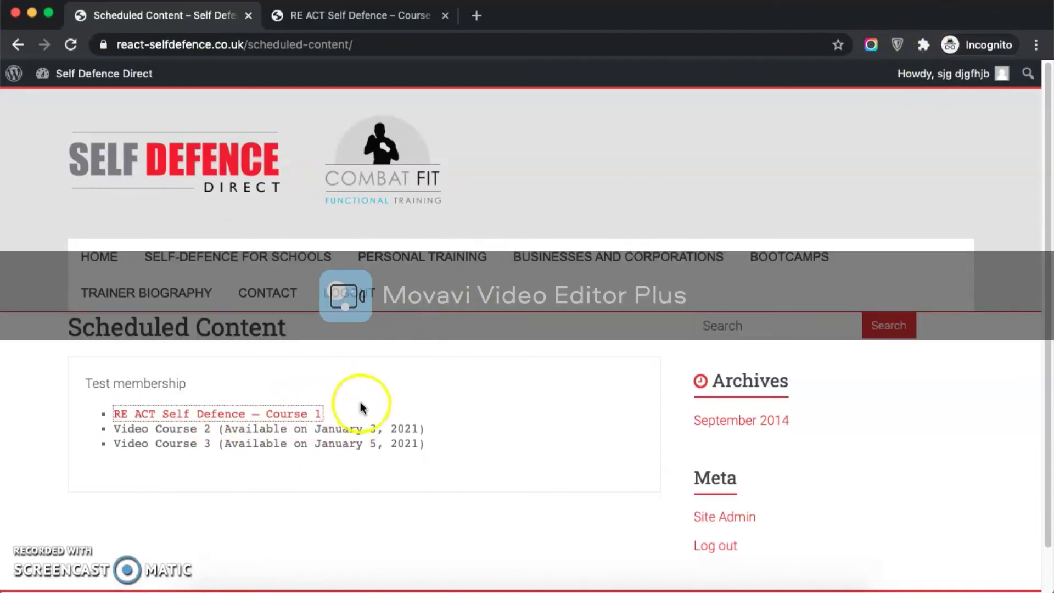
{"action": "left_click_drag", "start_coordinate": [113, 414], "coordinate": [332, 409]}
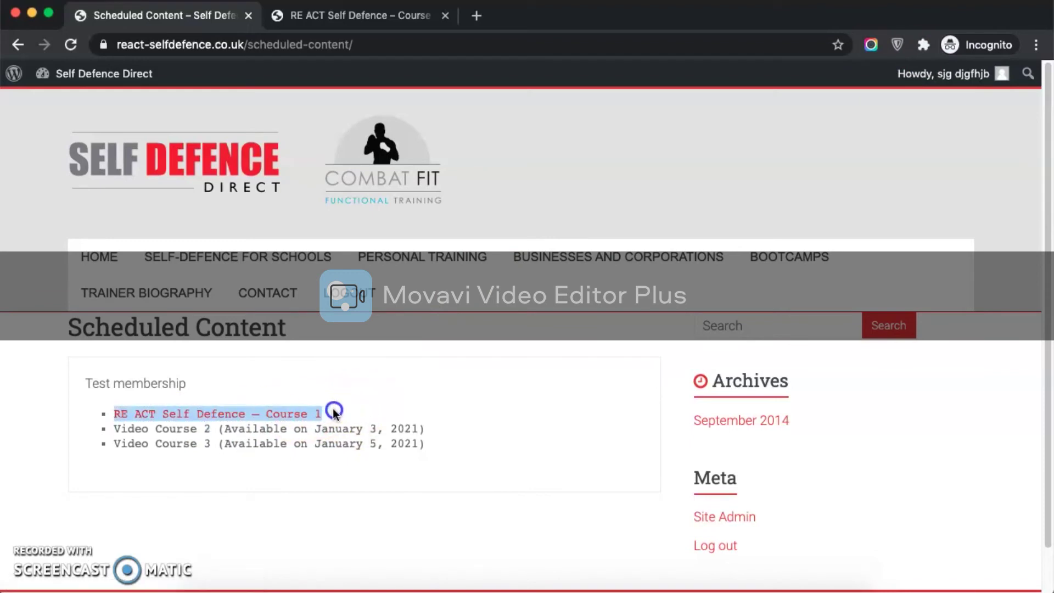
{"action": "left_click_drag", "start_coordinate": [115, 431], "coordinate": [222, 435]}
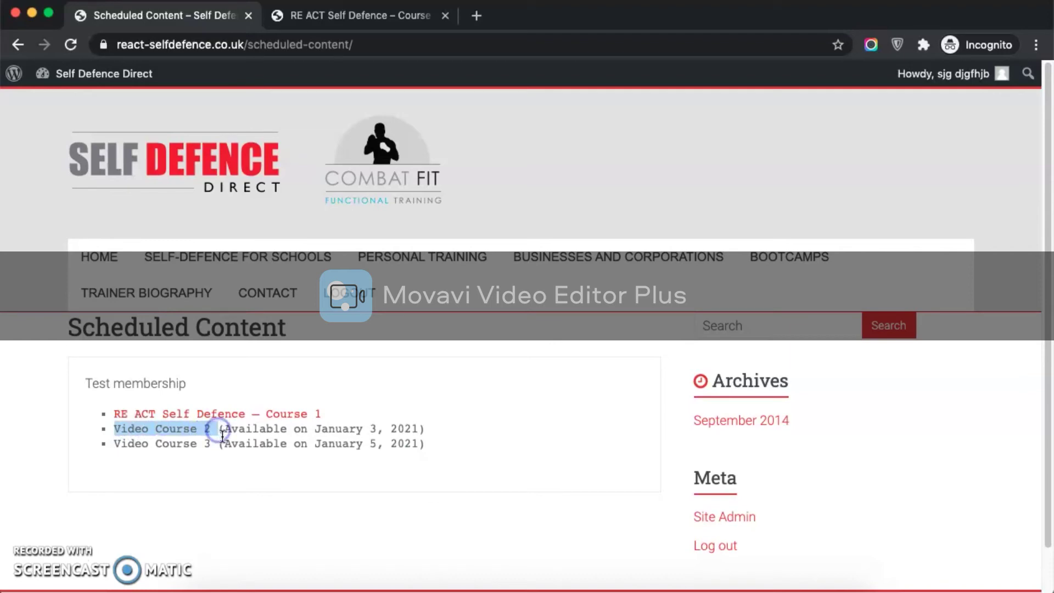
{"action": "left_click", "coordinate": [224, 430]}
{"action": "left_click_drag", "start_coordinate": [224, 429], "coordinate": [381, 426]}
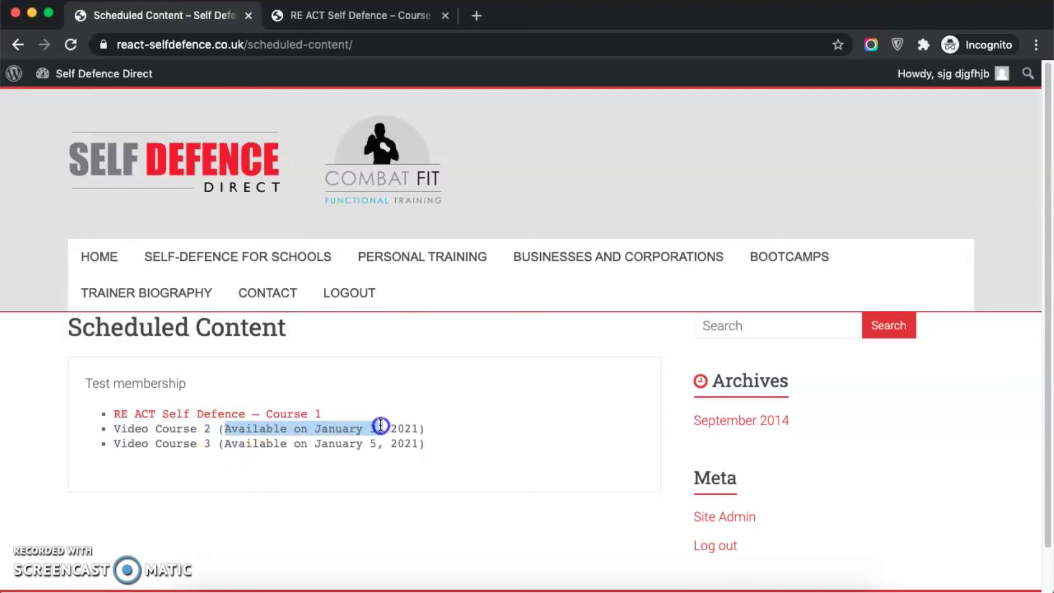
{"action": "left_click_drag", "start_coordinate": [114, 444], "coordinate": [379, 444]}
{"action": "left_click", "coordinate": [398, 471]}
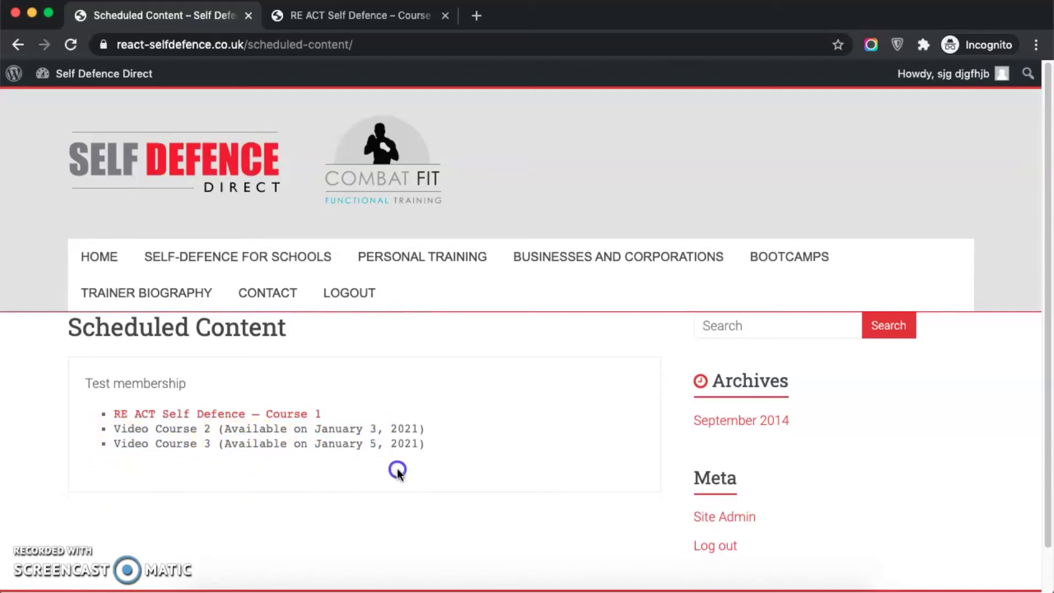
{"action": "left_click", "coordinate": [351, 15]}
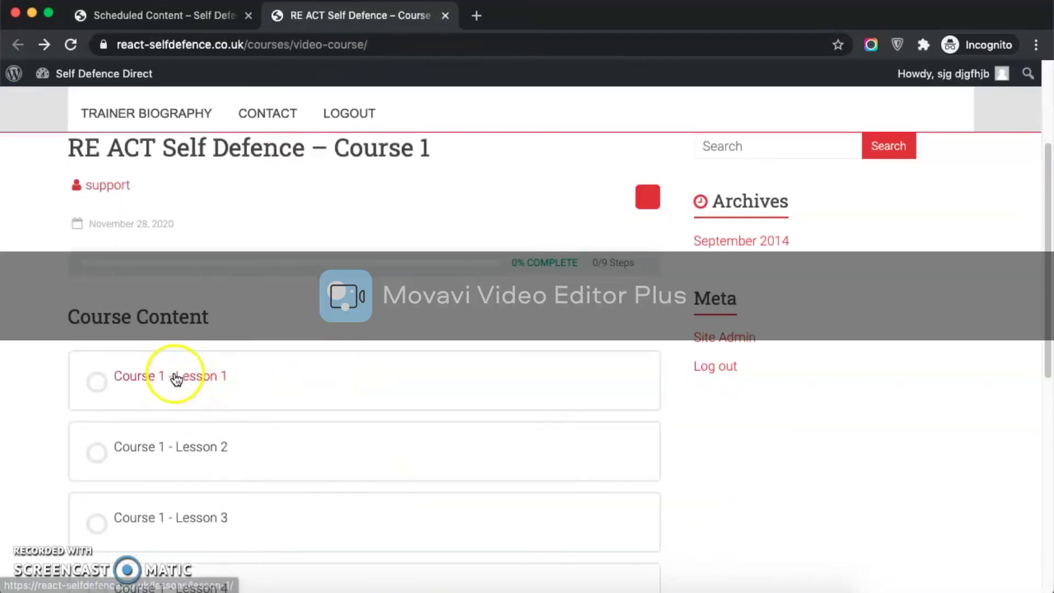
{"action": "left_click", "coordinate": [178, 379]}
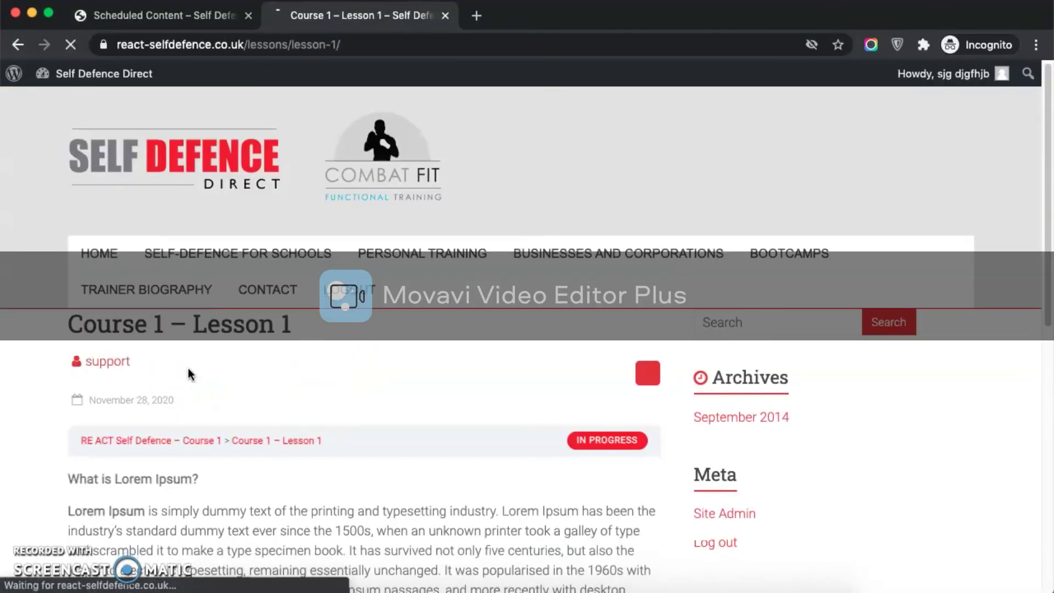
{"action": "scroll", "coordinate": [188, 375], "scroll_direction": "down", "scroll_amount": 10}
{"action": "left_click", "coordinate": [289, 344]}
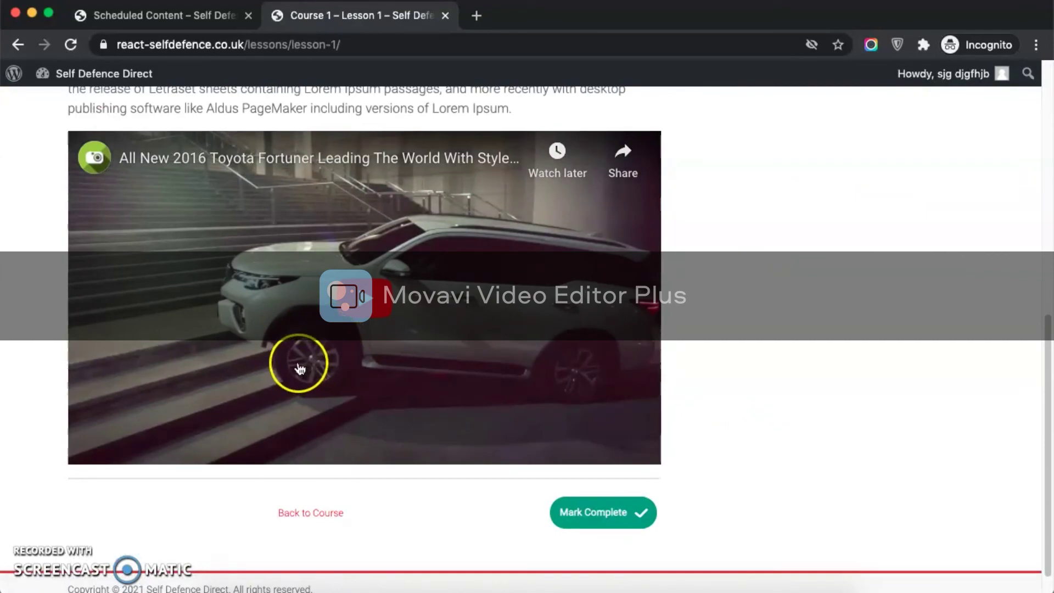
{"action": "scroll", "coordinate": [296, 360], "scroll_direction": "up", "scroll_amount": 6}
{"action": "scroll", "coordinate": [297, 360], "scroll_direction": "down", "scroll_amount": 5}
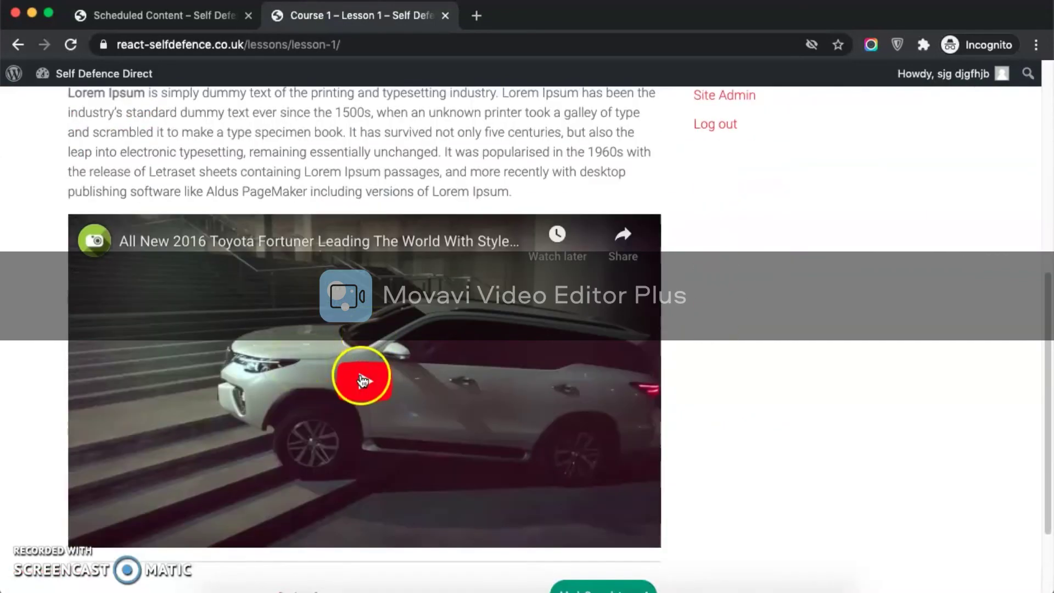
{"action": "scroll", "coordinate": [264, 317], "scroll_direction": "down", "scroll_amount": 3}
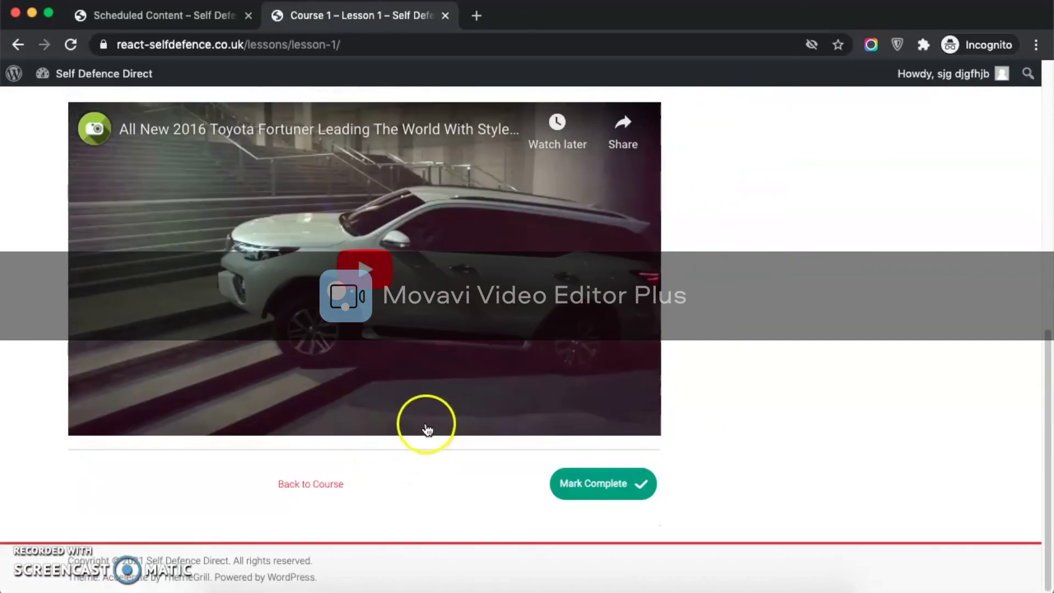
{"action": "left_click", "coordinate": [604, 484]}
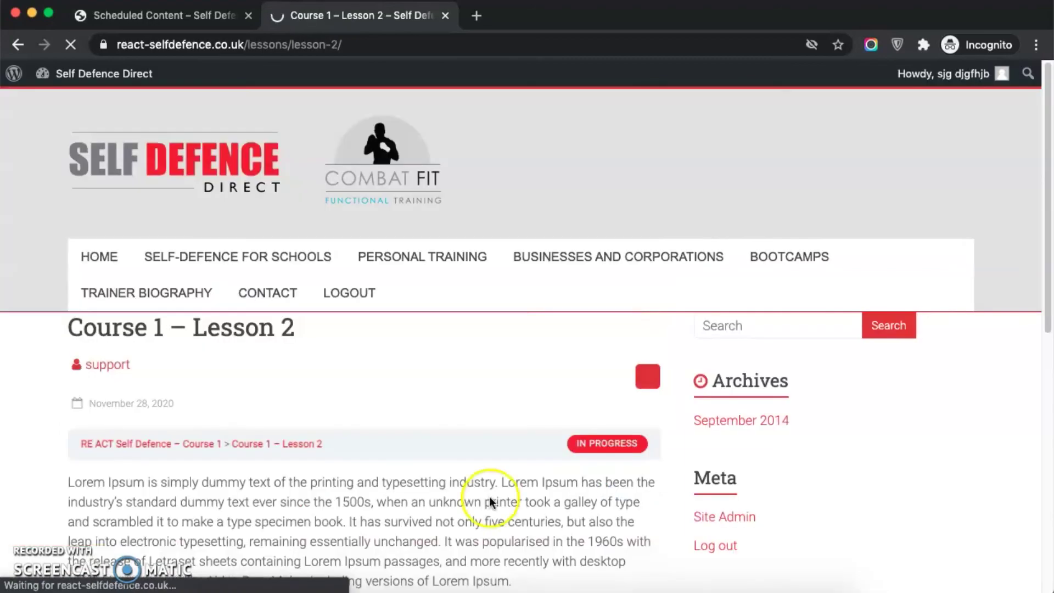
{"action": "scroll", "coordinate": [154, 524], "scroll_direction": "down", "scroll_amount": 10}
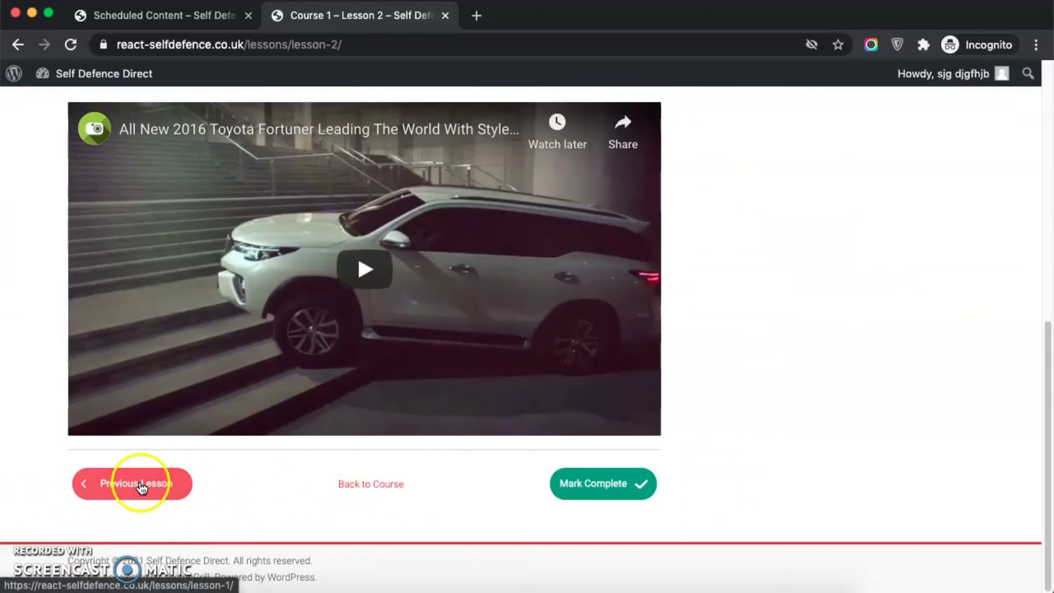
{"action": "left_click", "coordinate": [601, 489]}
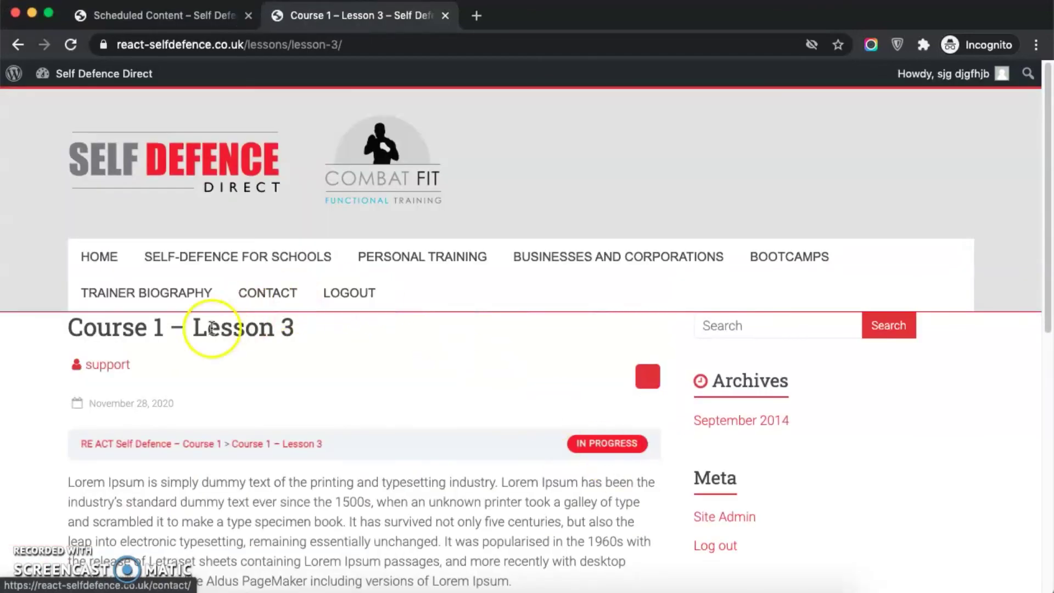
{"action": "left_click", "coordinate": [189, 329]}
{"action": "left_click_drag", "start_coordinate": [188, 330], "coordinate": [370, 341]}
{"action": "scroll", "coordinate": [367, 349], "scroll_direction": "down", "scroll_amount": 10}
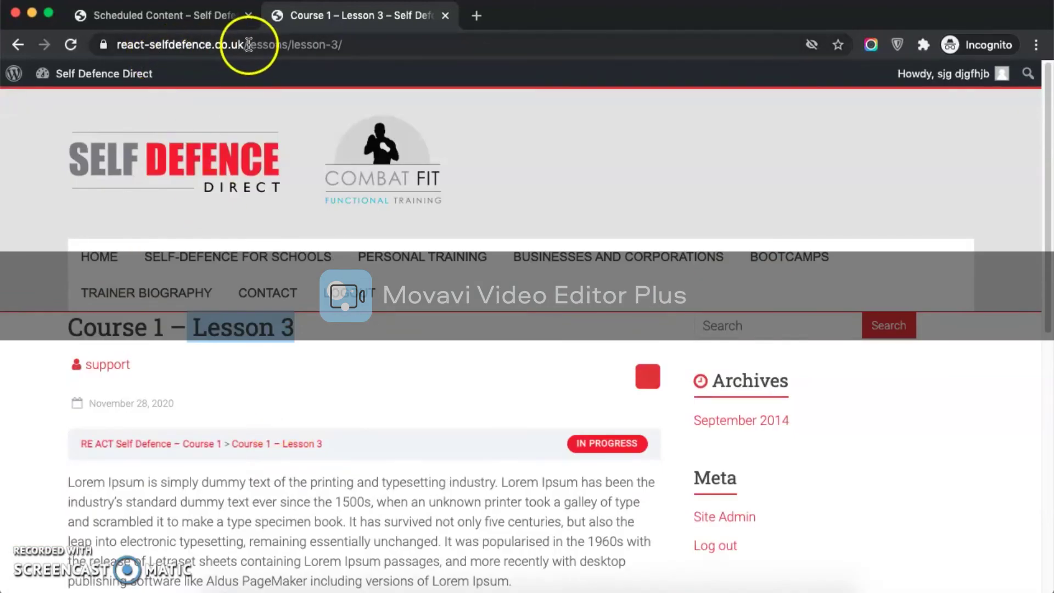
{"action": "left_click", "coordinate": [181, 15]}
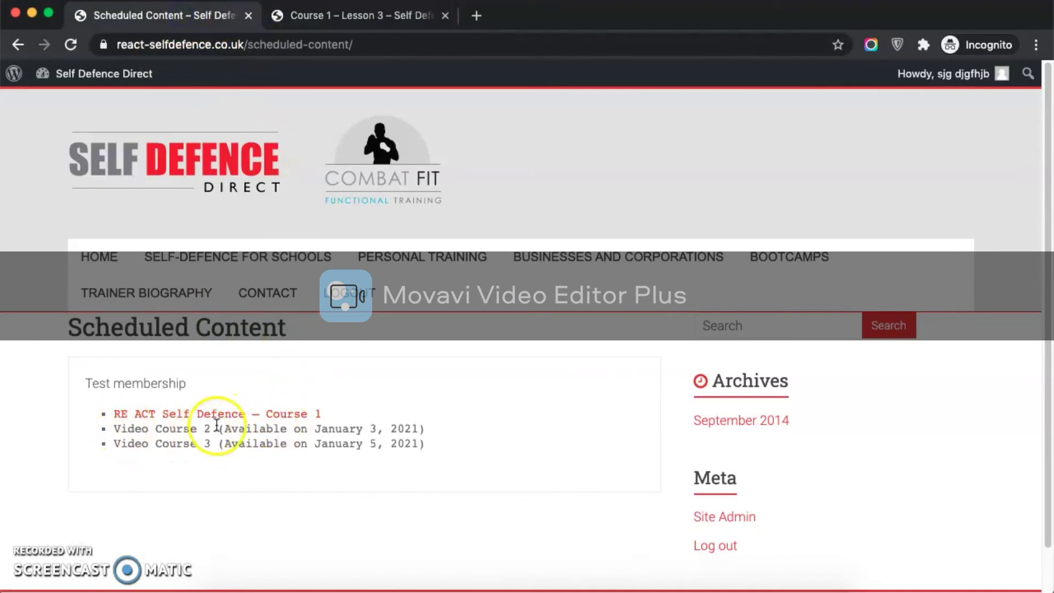
{"action": "left_click_drag", "start_coordinate": [147, 426], "coordinate": [216, 426]}
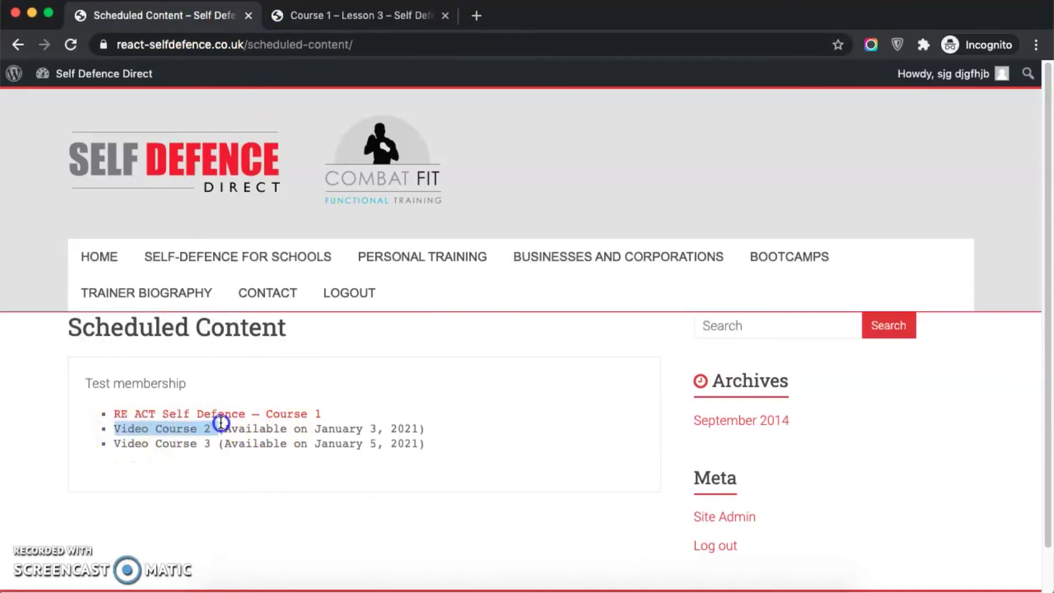
Step: From the Course 1 – Lesson 3 tab, load the /courses/video-course-2/ page
{"action": "left_click", "coordinate": [358, 16]}
{"action": "double_click", "coordinate": [253, 44]}
{"action": "left_click", "coordinate": [503, 53], "text": "shift"}
{"action": "key", "text": "BackSpace"}
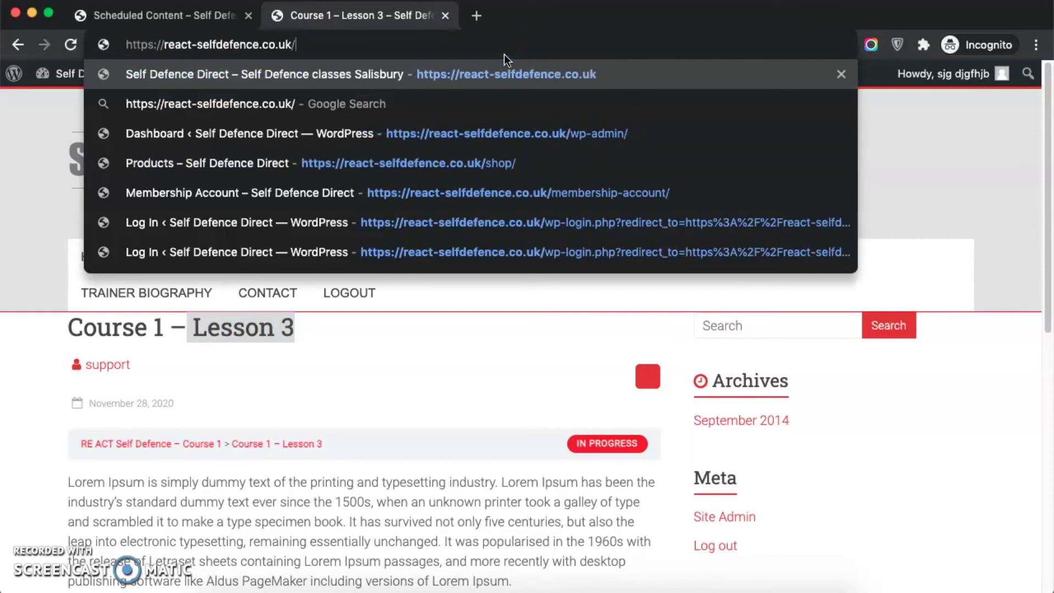
{"action": "type", "text": "cou"}
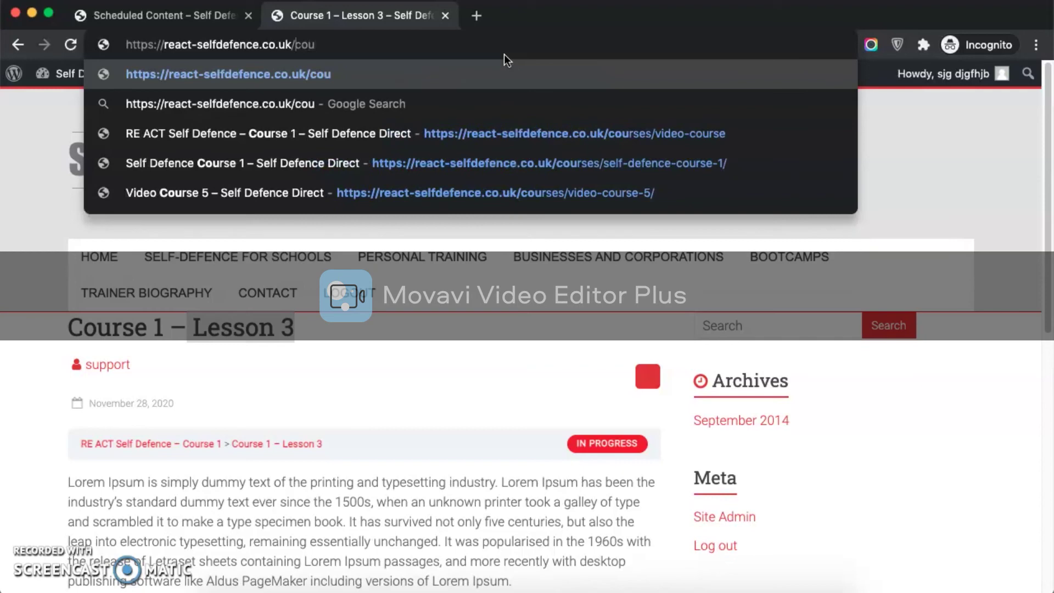
{"action": "key", "text": "Down"}
{"action": "key", "text": "Down"}
{"action": "key", "text": "Down"}
{"action": "key", "text": "Down"}
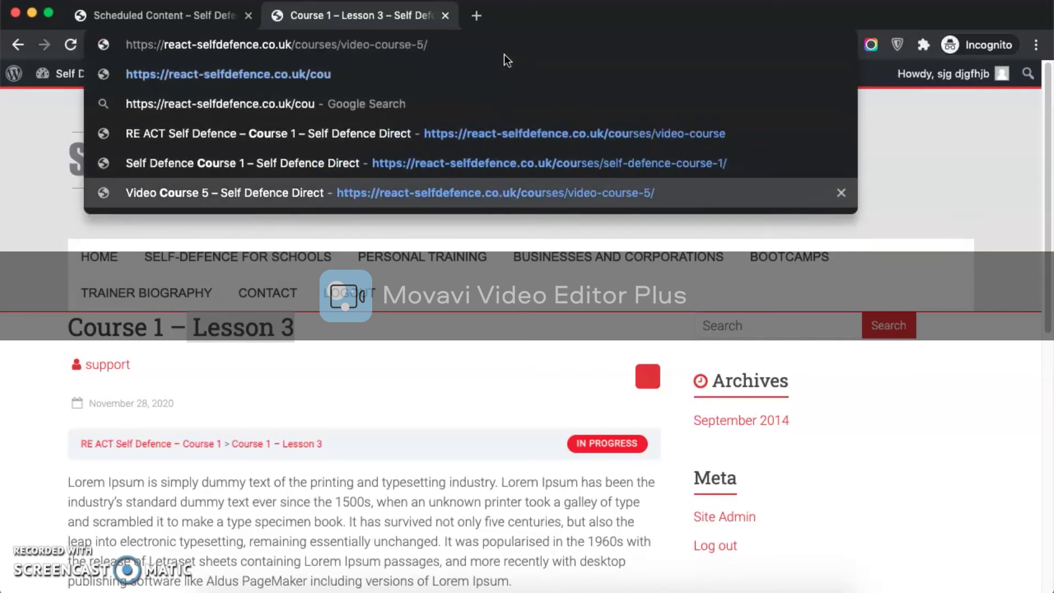
{"action": "key", "text": "BackSpace"}
{"action": "key", "text": "BackSpace"}
{"action": "type", "text": "2"}
{"action": "key", "text": "Return"}
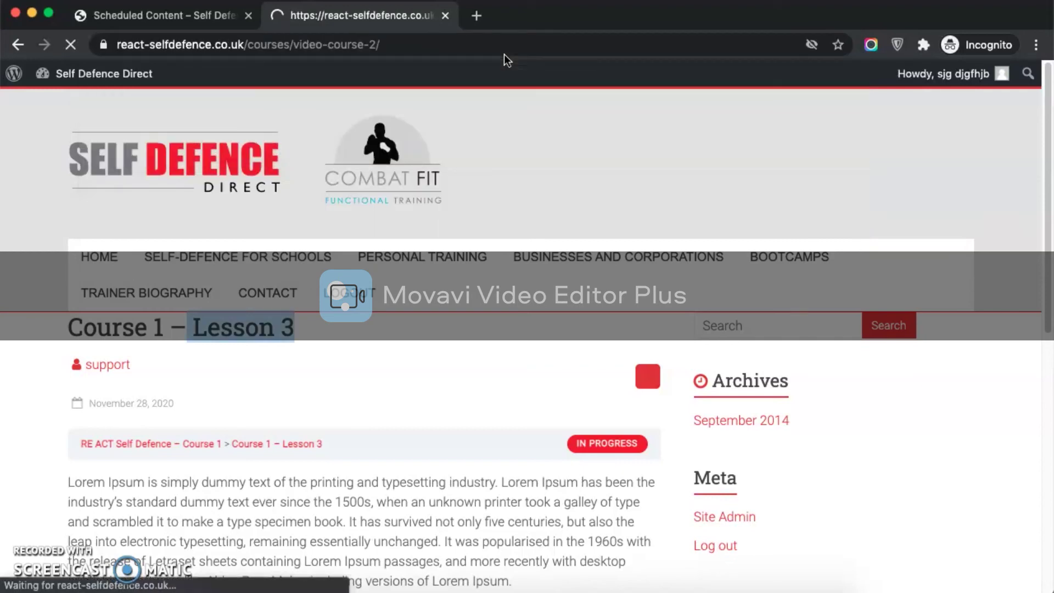
Step: Highlight the 'This content is restricted to subscribers' message on Video Course 2
{"action": "left_click_drag", "start_coordinate": [71, 435], "coordinate": [317, 439]}
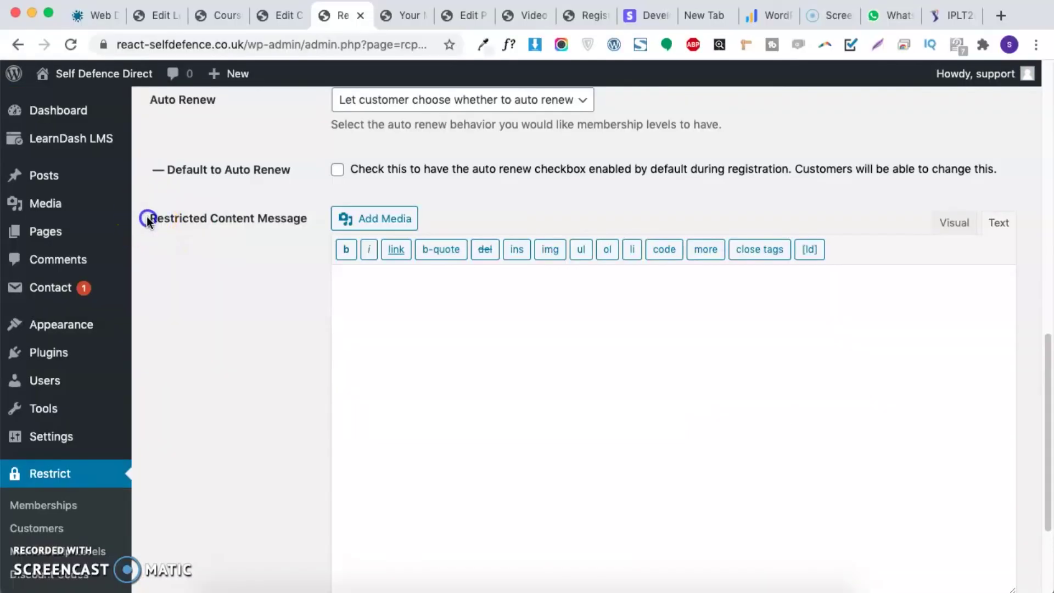
{"action": "left_click_drag", "start_coordinate": [146, 216], "coordinate": [292, 216]}
{"action": "left_click", "coordinate": [285, 269]}
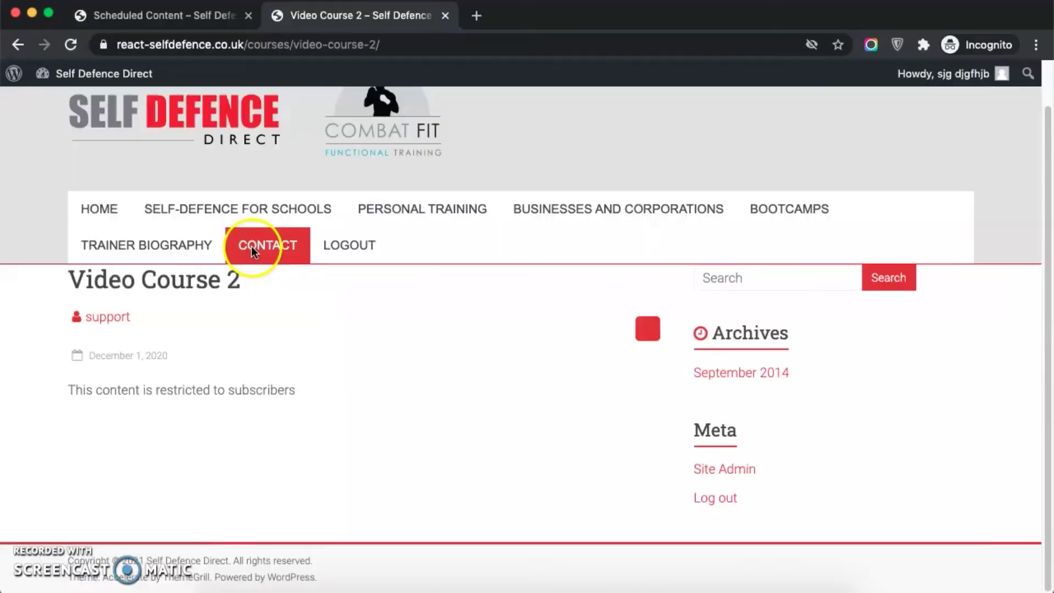
{"action": "left_click_drag", "start_coordinate": [65, 400], "coordinate": [358, 381]}
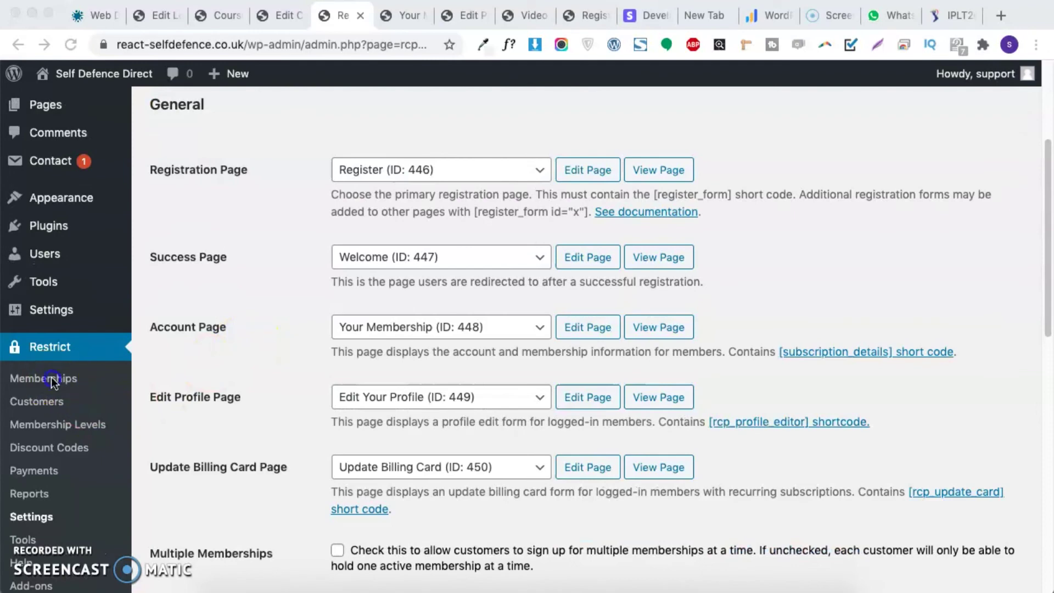
Step: In Restrict > Memberships, highlight the newest member's name and their Test membership level
{"action": "left_click", "coordinate": [51, 379]}
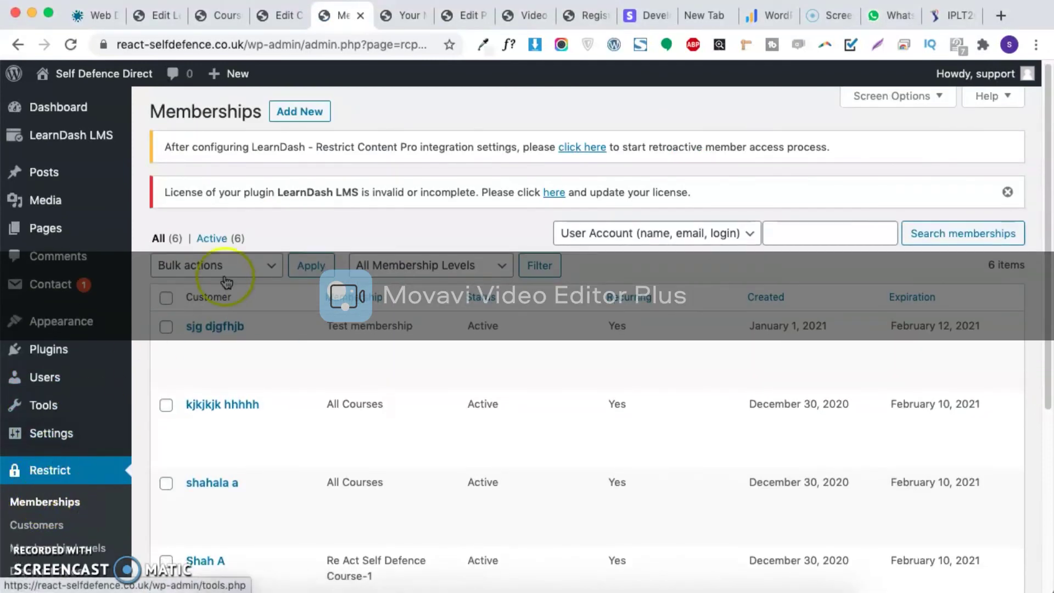
{"action": "scroll", "coordinate": [230, 285], "scroll_direction": "down", "scroll_amount": 5}
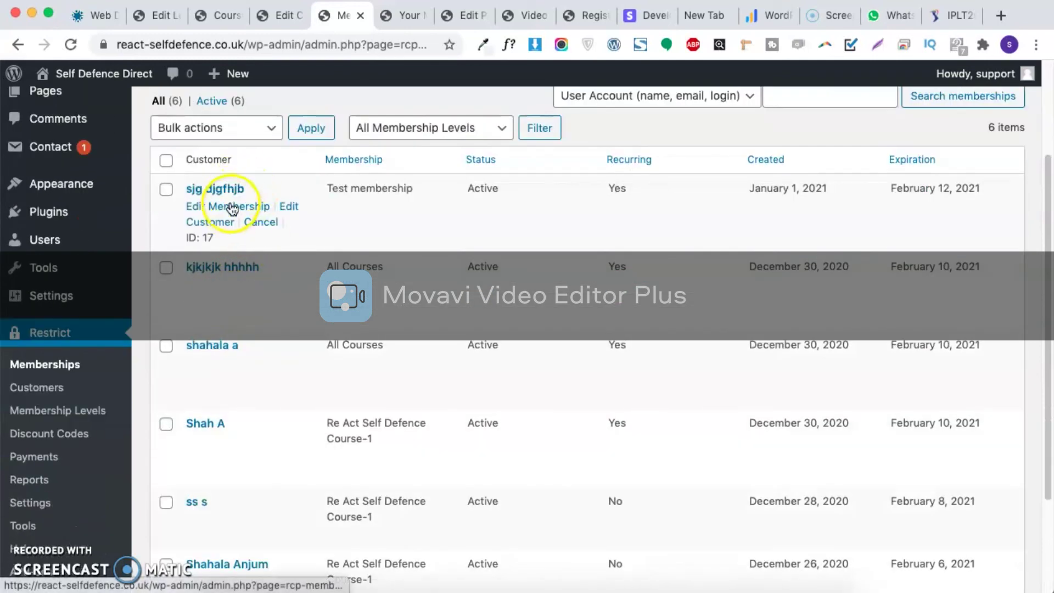
{"action": "left_click", "coordinate": [260, 189]}
{"action": "left_click_drag", "start_coordinate": [260, 190], "coordinate": [188, 185]}
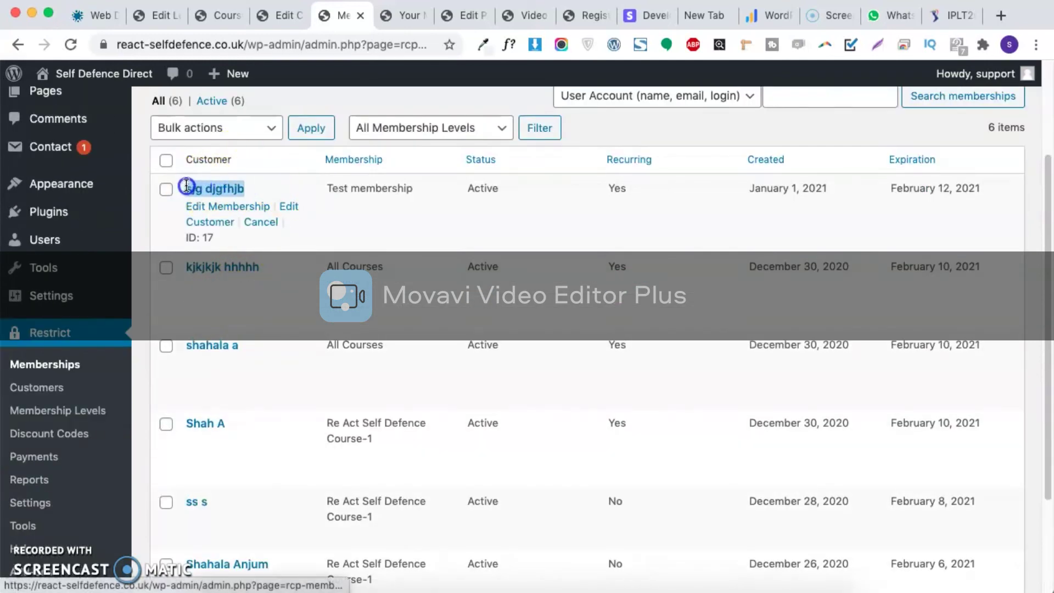
{"action": "left_click_drag", "start_coordinate": [322, 185], "coordinate": [424, 184]}
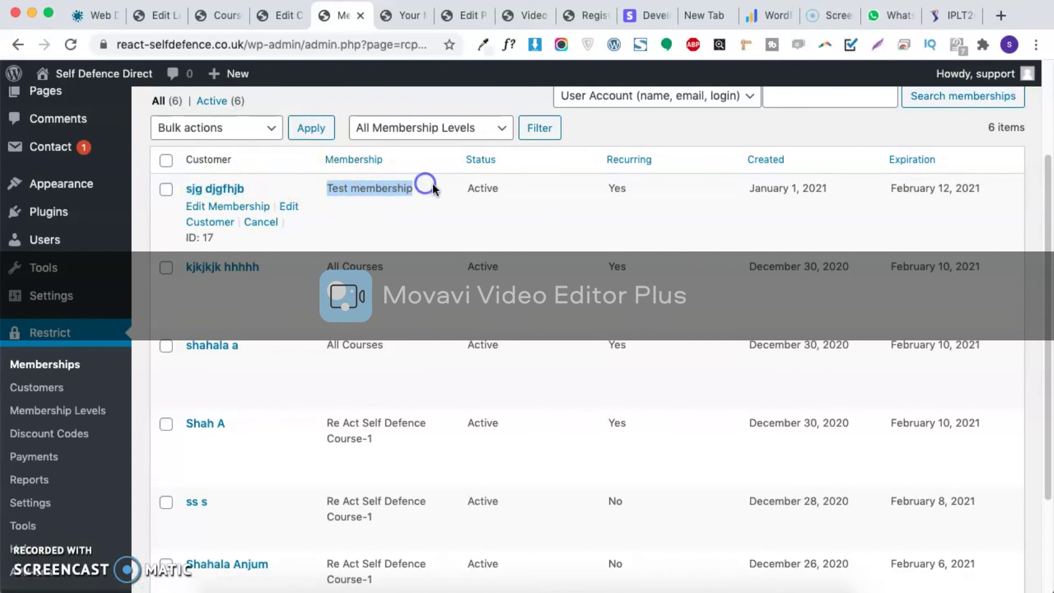
{"action": "scroll", "coordinate": [358, 288], "scroll_direction": "down", "scroll_amount": 5}
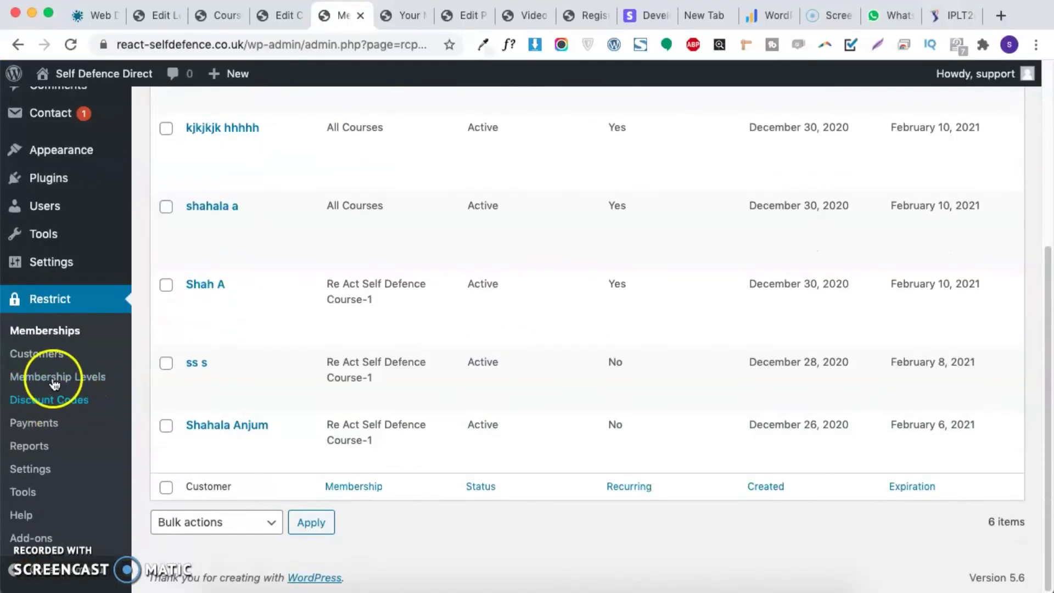
Step: Show the Restrict Content Pro Customers list of 7 and scan it
{"action": "left_click", "coordinate": [21, 354]}
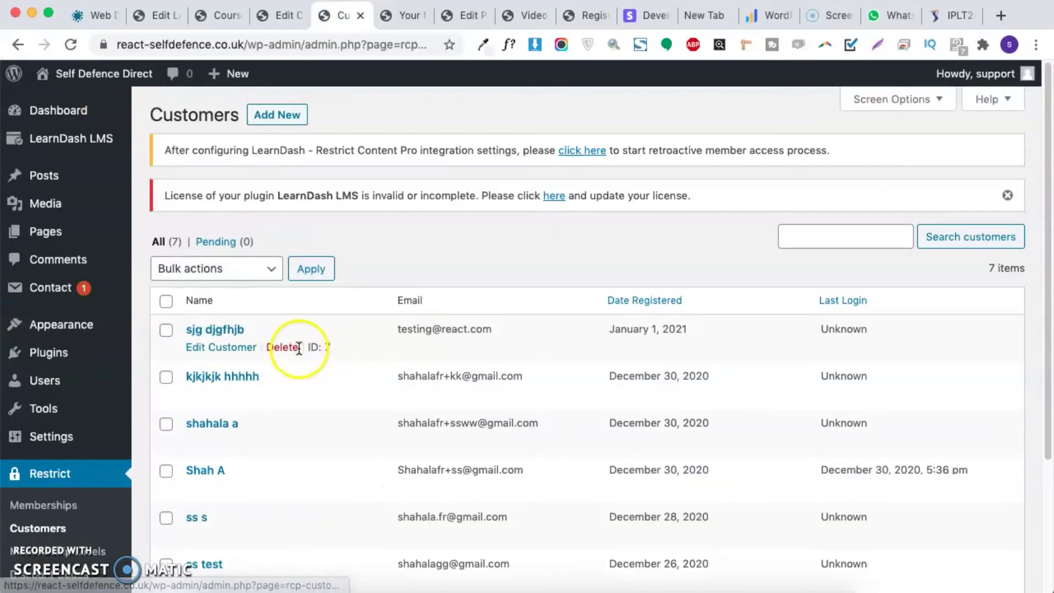
{"action": "scroll", "coordinate": [299, 348], "scroll_direction": "down", "scroll_amount": 5}
{"action": "scroll", "coordinate": [299, 348], "scroll_direction": "up", "scroll_amount": 5}
{"action": "scroll", "coordinate": [298, 348], "scroll_direction": "down", "scroll_amount": 5}
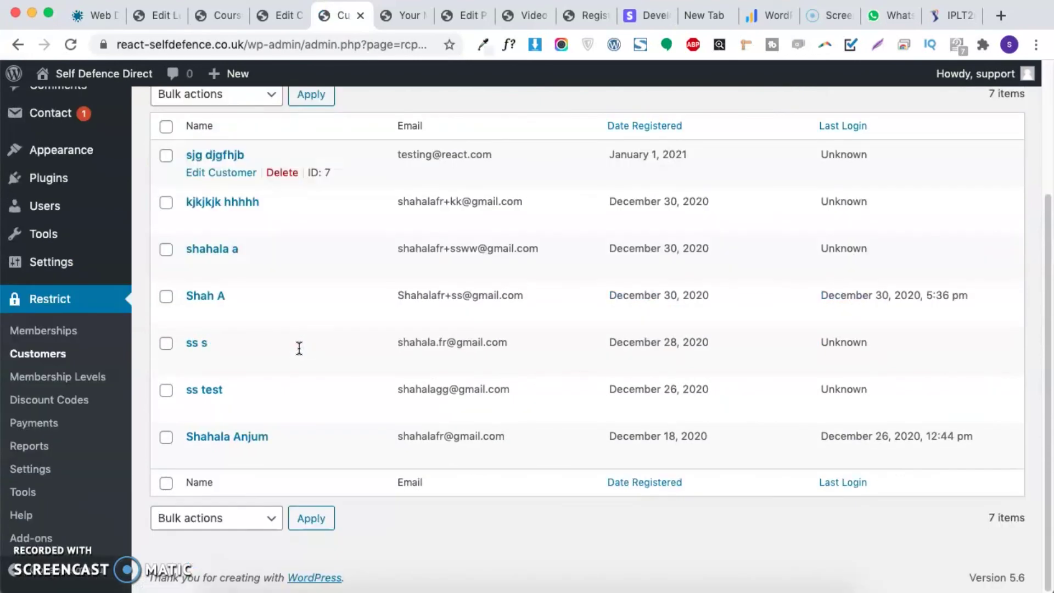
{"action": "scroll", "coordinate": [299, 348], "scroll_direction": "up", "scroll_amount": 5}
Step: Open the RE ACT Self Defence – Course 1 editor from LearnDash LMS > Courses
{"action": "mouse_move", "coordinate": [92, 150]}
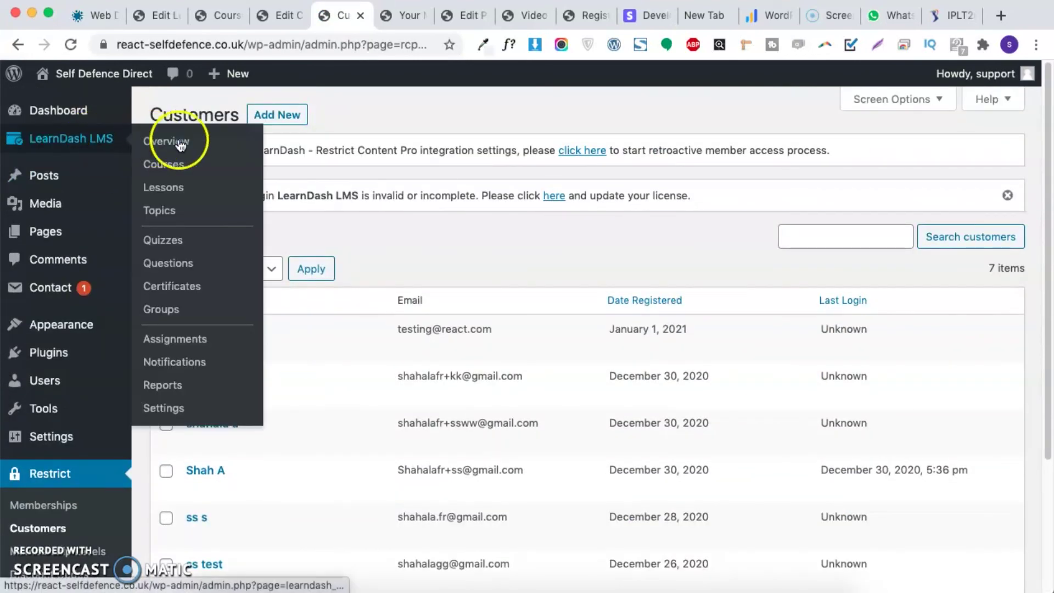
{"action": "left_click", "coordinate": [192, 169]}
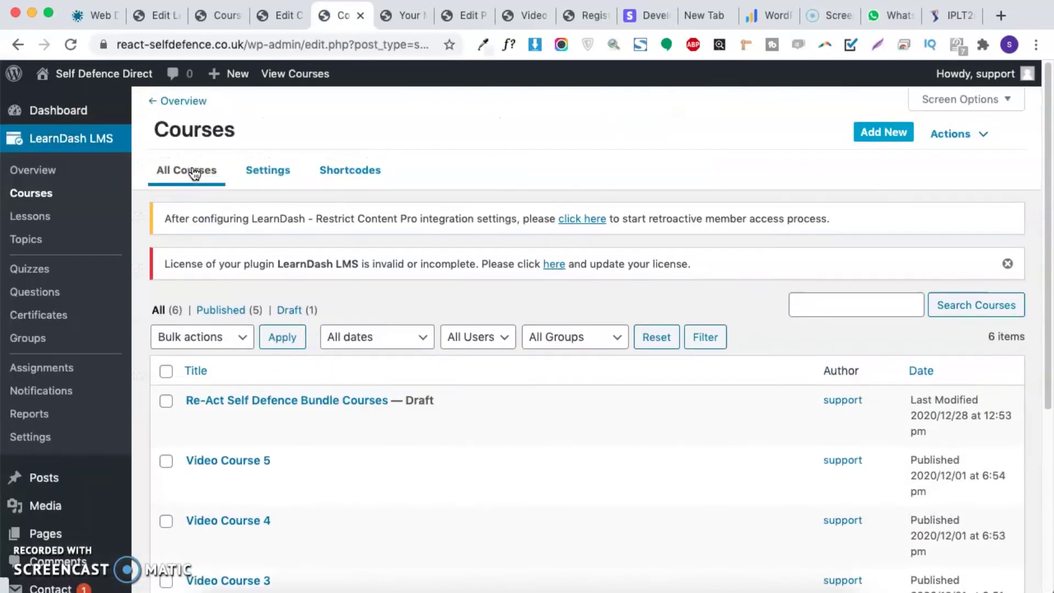
{"action": "scroll", "coordinate": [217, 383], "scroll_direction": "down", "scroll_amount": 5}
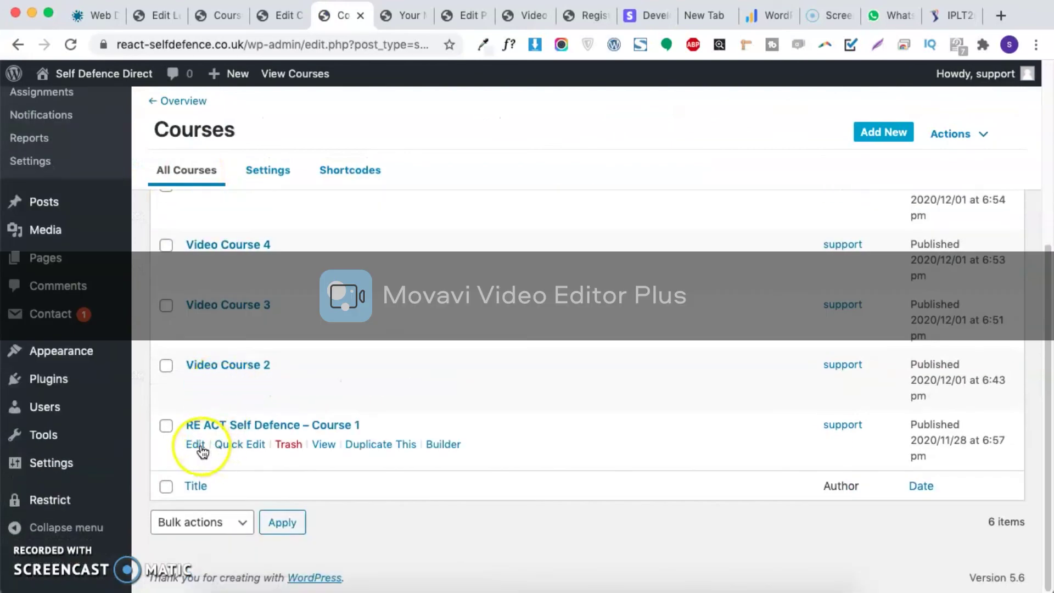
{"action": "left_click", "coordinate": [197, 444]}
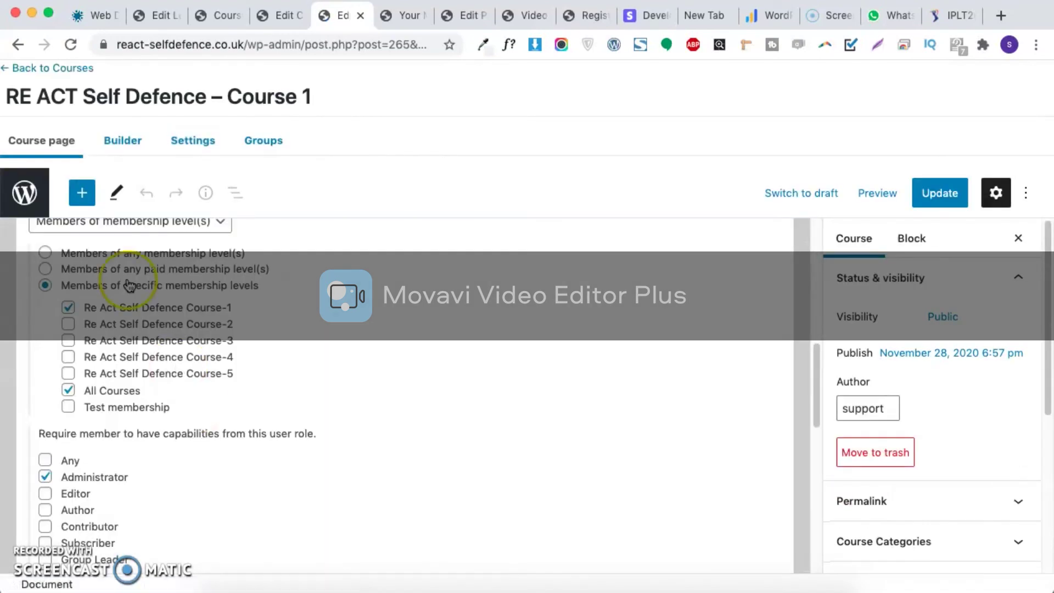
{"action": "scroll", "coordinate": [126, 296], "scroll_direction": "up", "scroll_amount": 3}
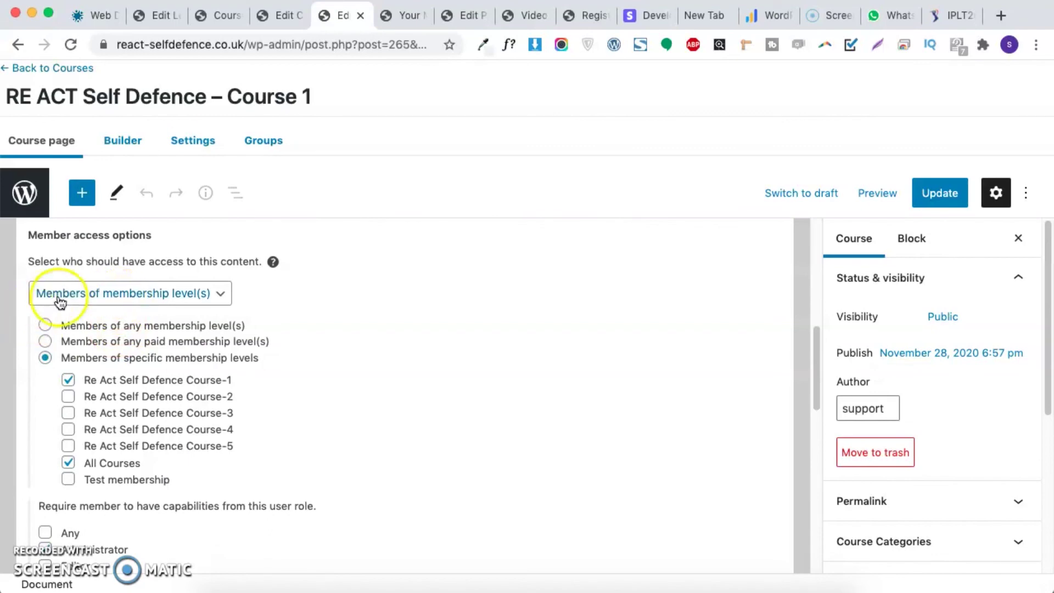
Step: Review the Member access options and Drip Schedule, keeping access limited to membership levels
{"action": "left_click", "coordinate": [107, 295]}
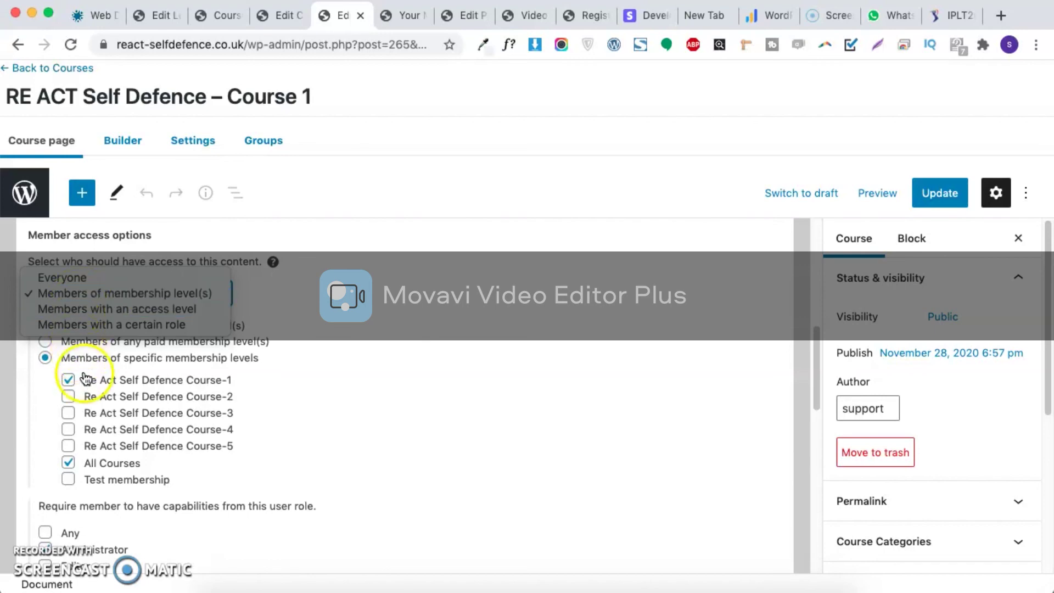
{"action": "left_click", "coordinate": [18, 385]}
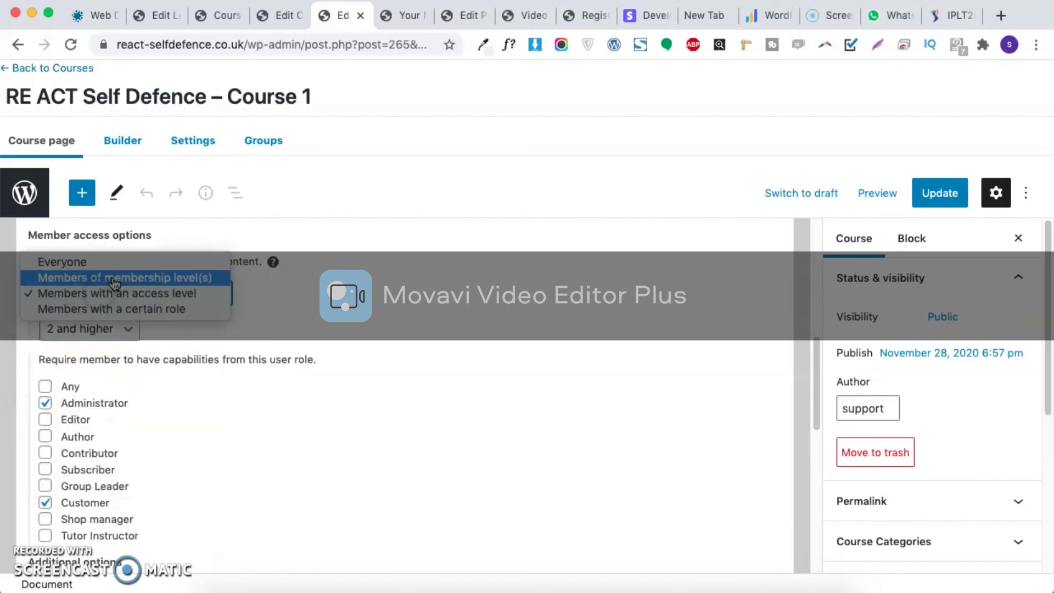
{"action": "left_click", "coordinate": [113, 277]}
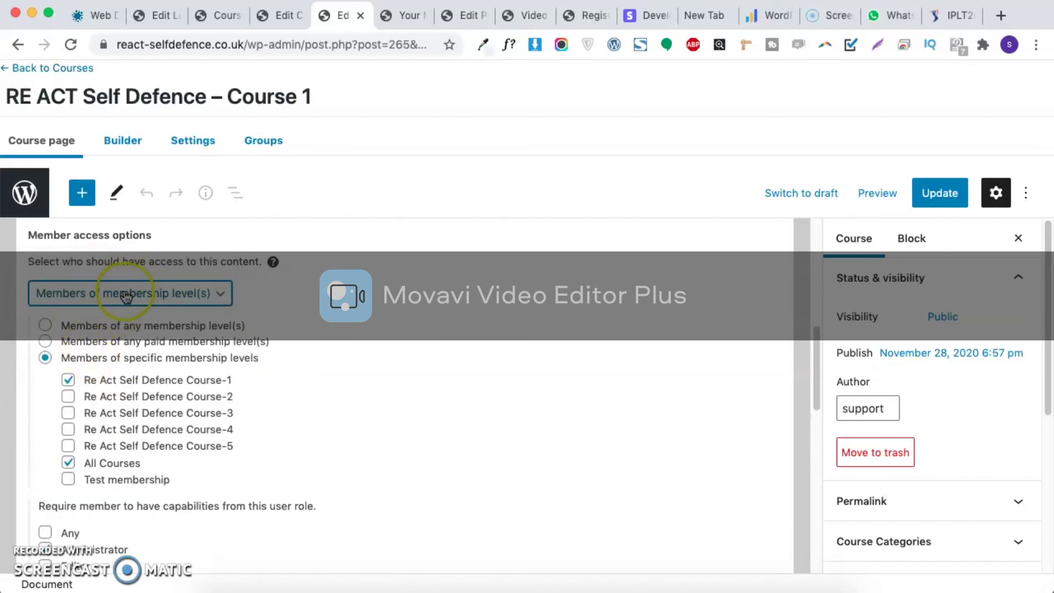
{"action": "left_click", "coordinate": [129, 295]}
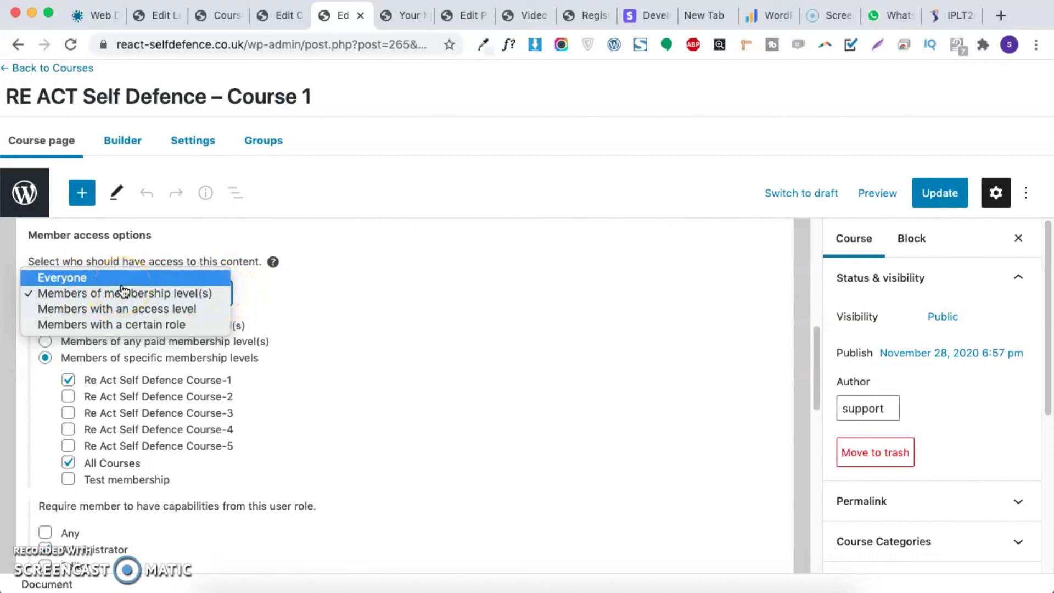
{"action": "left_click", "coordinate": [130, 293]}
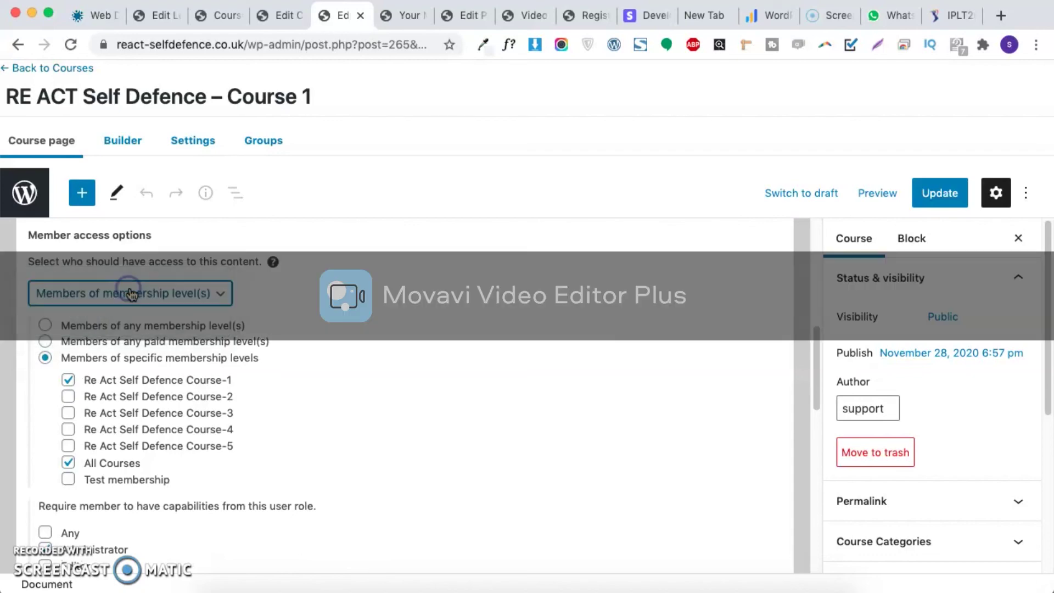
{"action": "scroll", "coordinate": [139, 479], "scroll_direction": "down", "scroll_amount": 1}
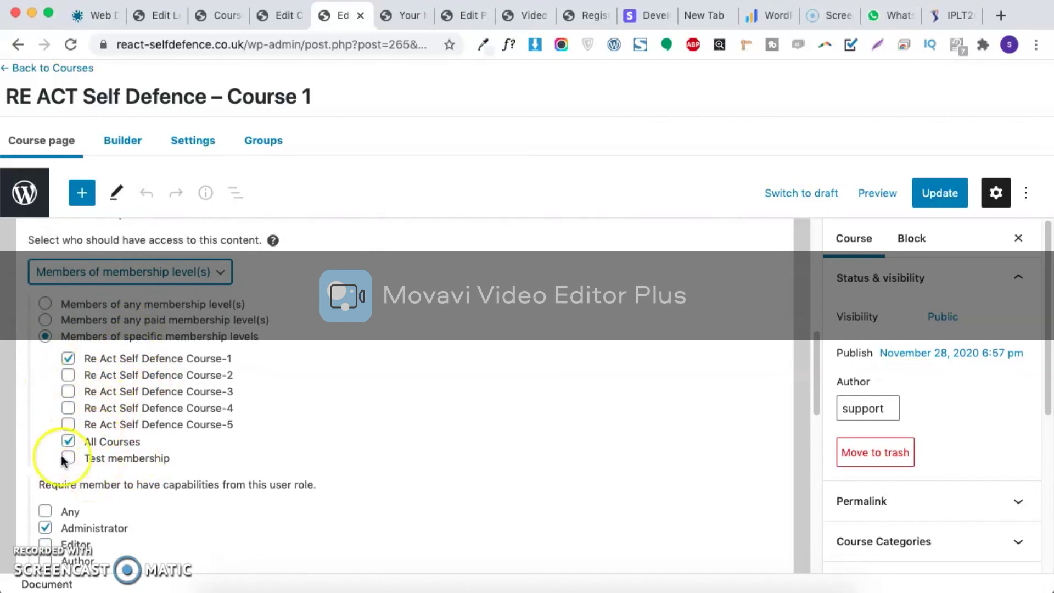
{"action": "scroll", "coordinate": [70, 479], "scroll_direction": "down", "scroll_amount": 5}
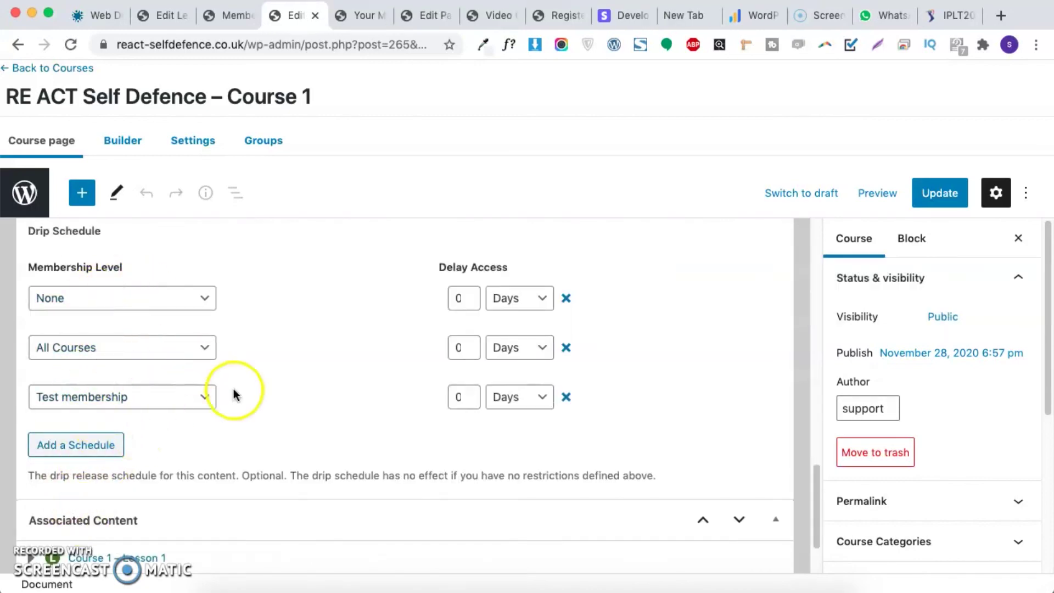
{"action": "left_click", "coordinate": [226, 16]}
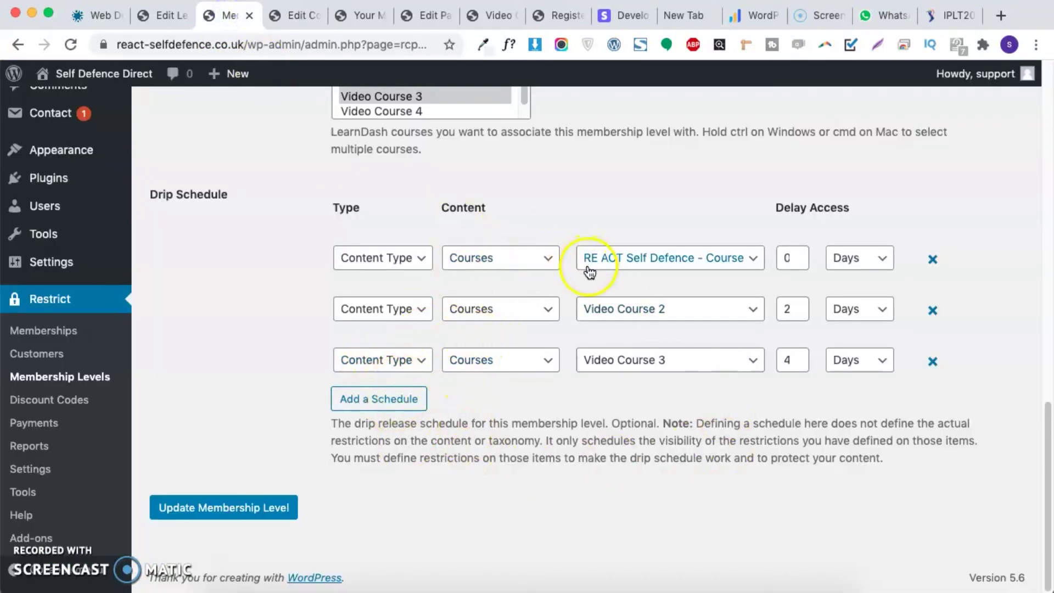
{"action": "left_click", "coordinate": [294, 15]}
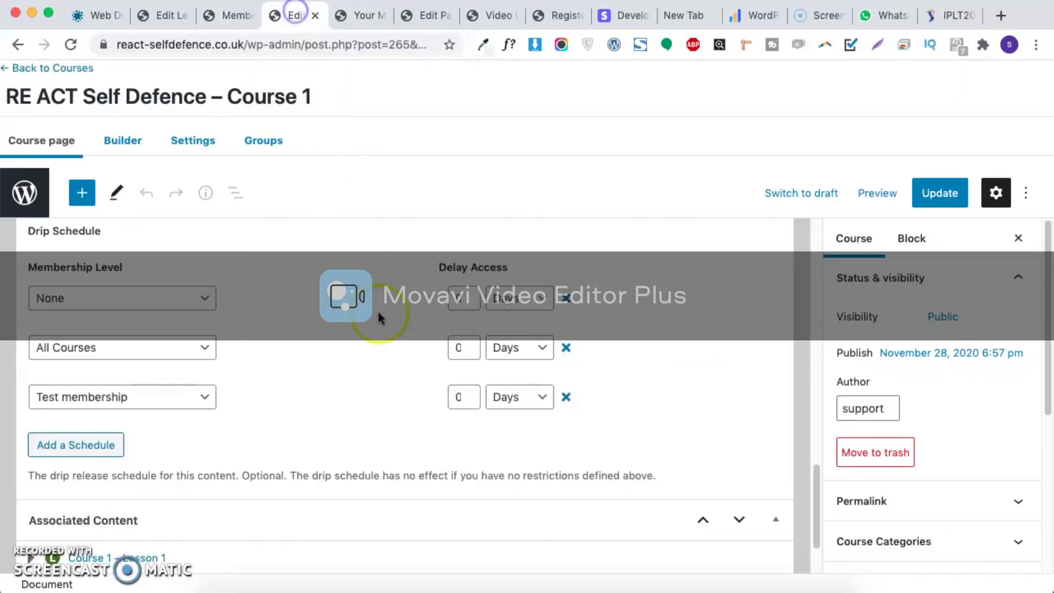
{"action": "scroll", "coordinate": [258, 503], "scroll_direction": "down", "scroll_amount": 3}
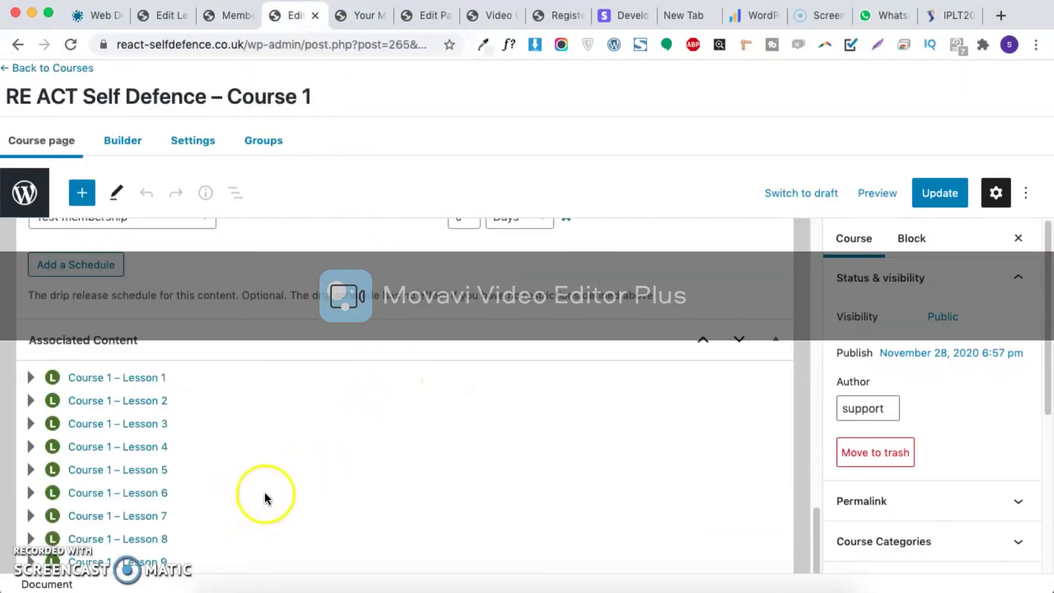